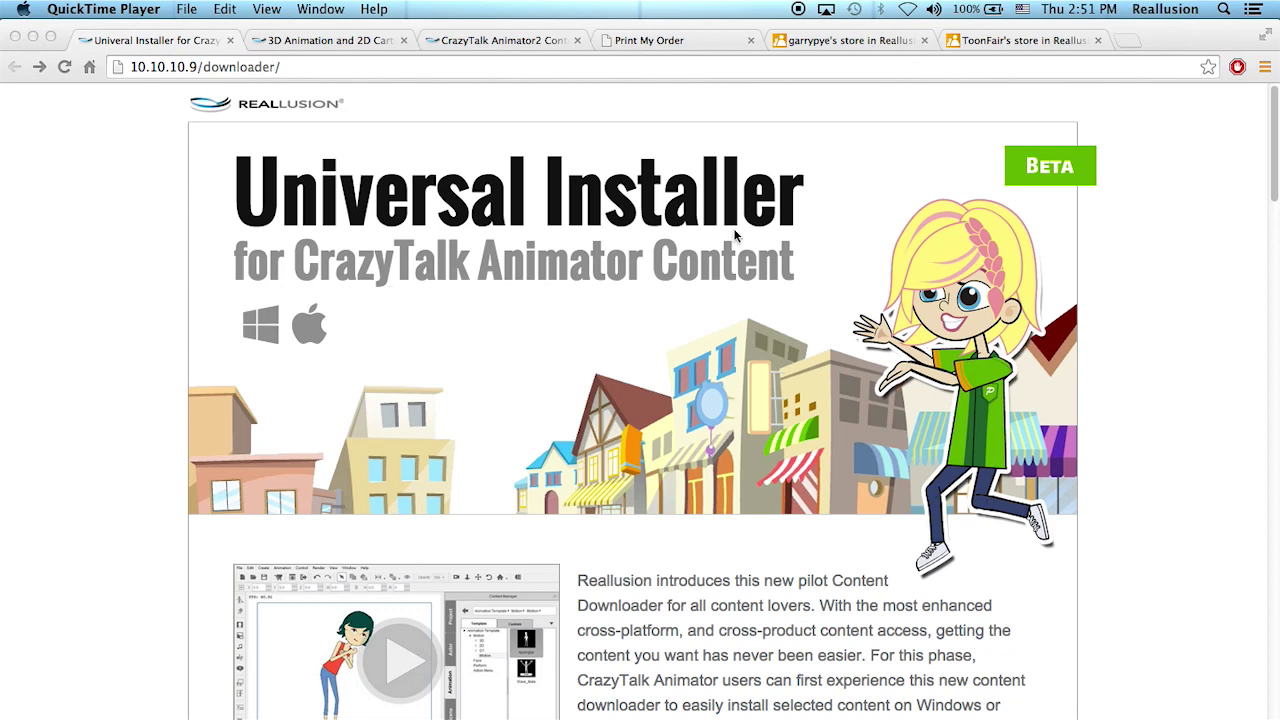
Step: Bring Chrome forward and scroll the Universal Installer page to the 'Get All the Content!' banner
click(1275, 148)
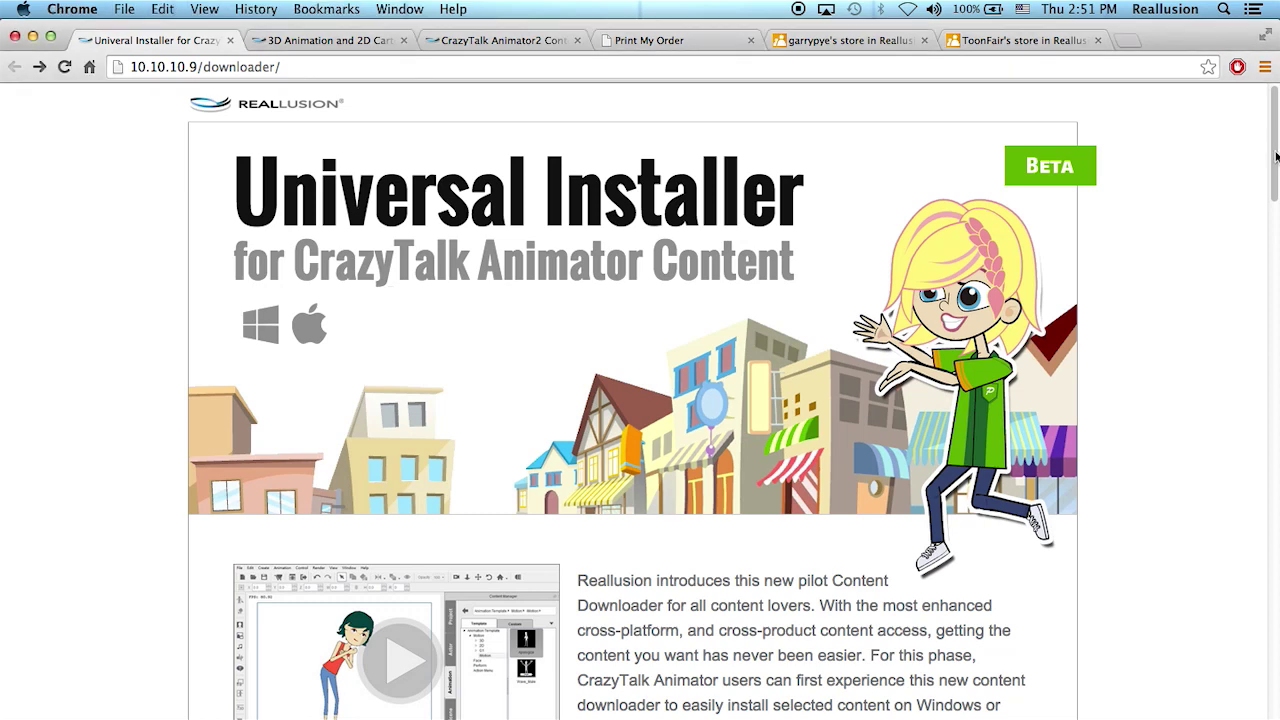
scroll(1275, 158, down, 2)
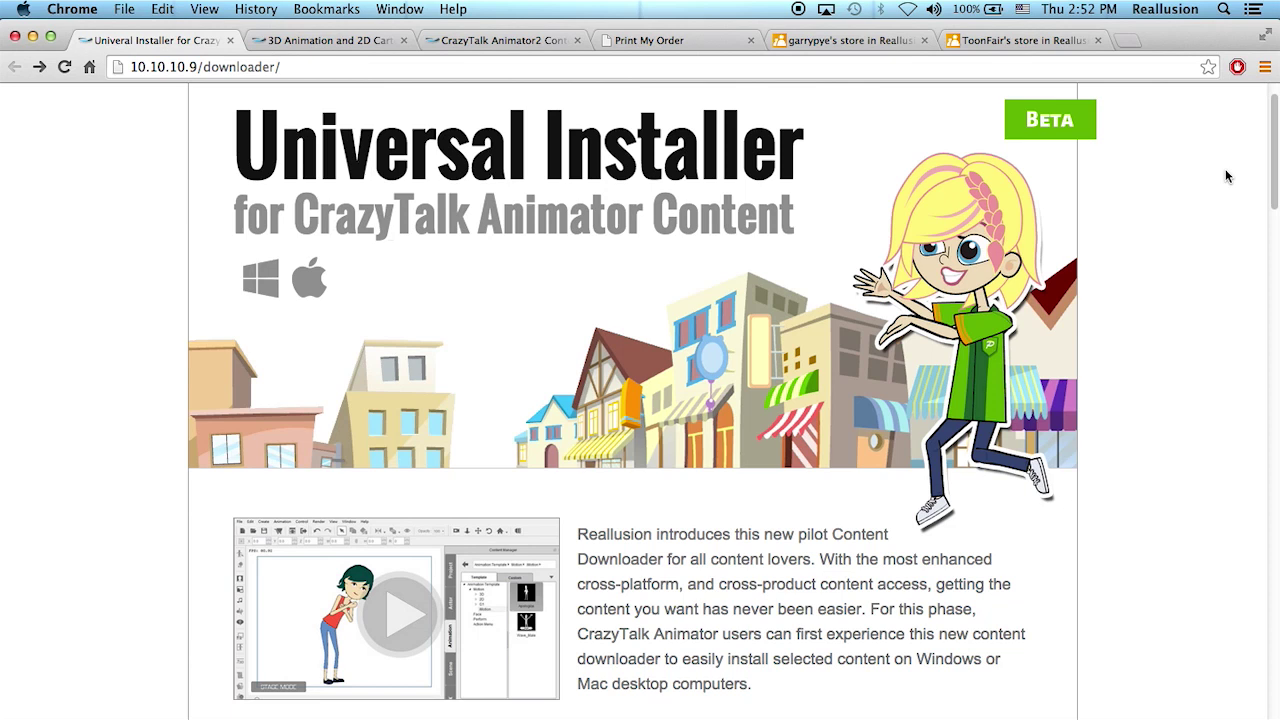
scroll(1276, 142, down, 1)
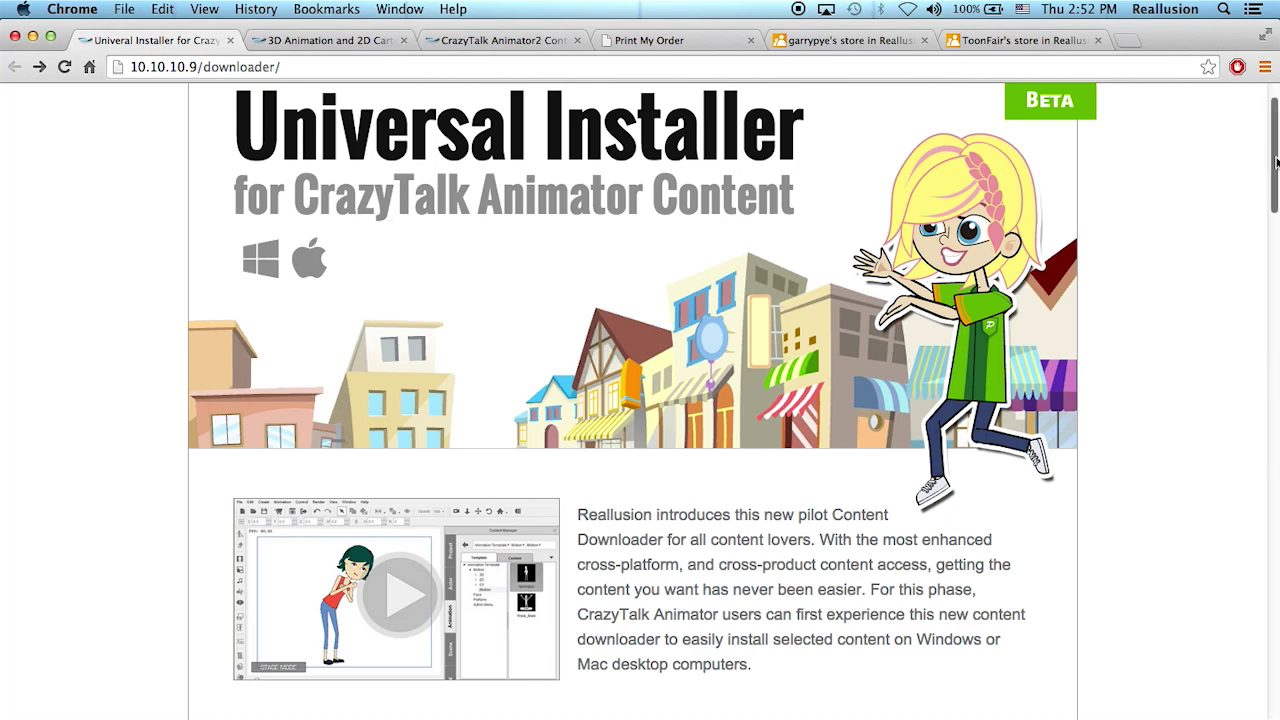
drag(1276, 163, 1265, 266)
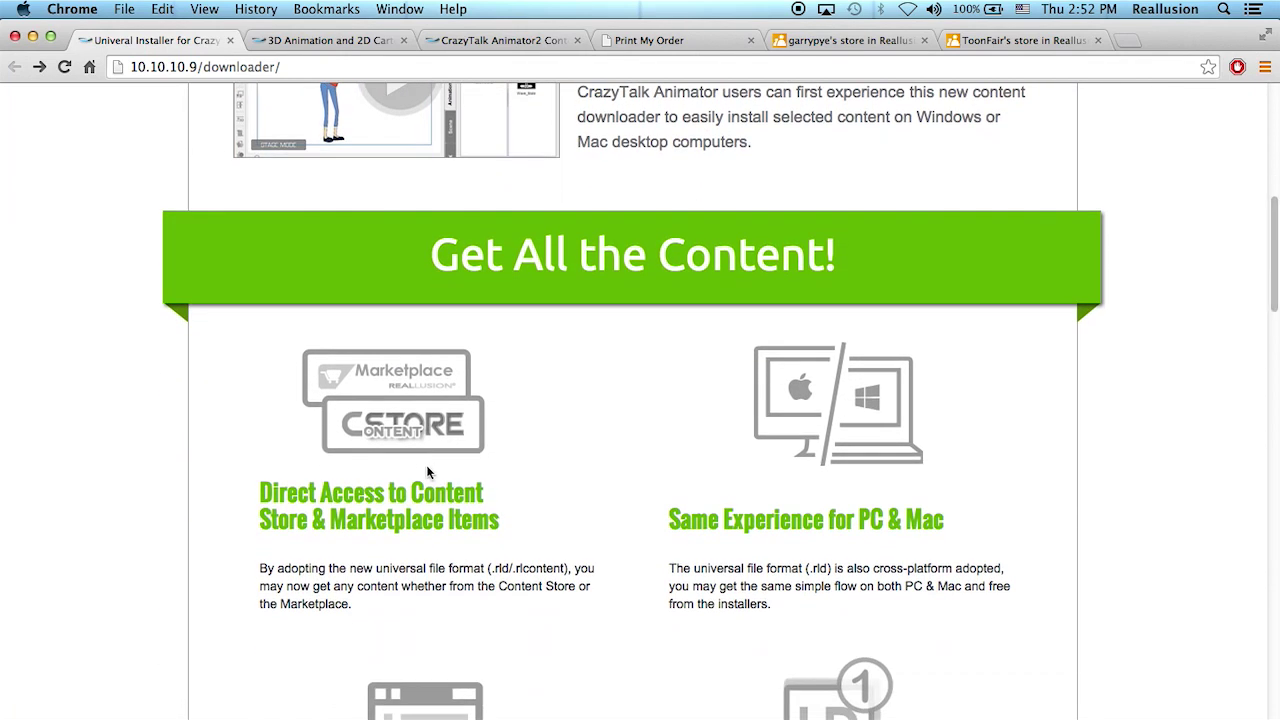
Step: Highlight the Direct Access to Content and PC & Mac feature headings
drag(411, 491, 444, 519)
click(865, 519)
scroll(865, 519, down, 5)
drag(858, 285, 930, 322)
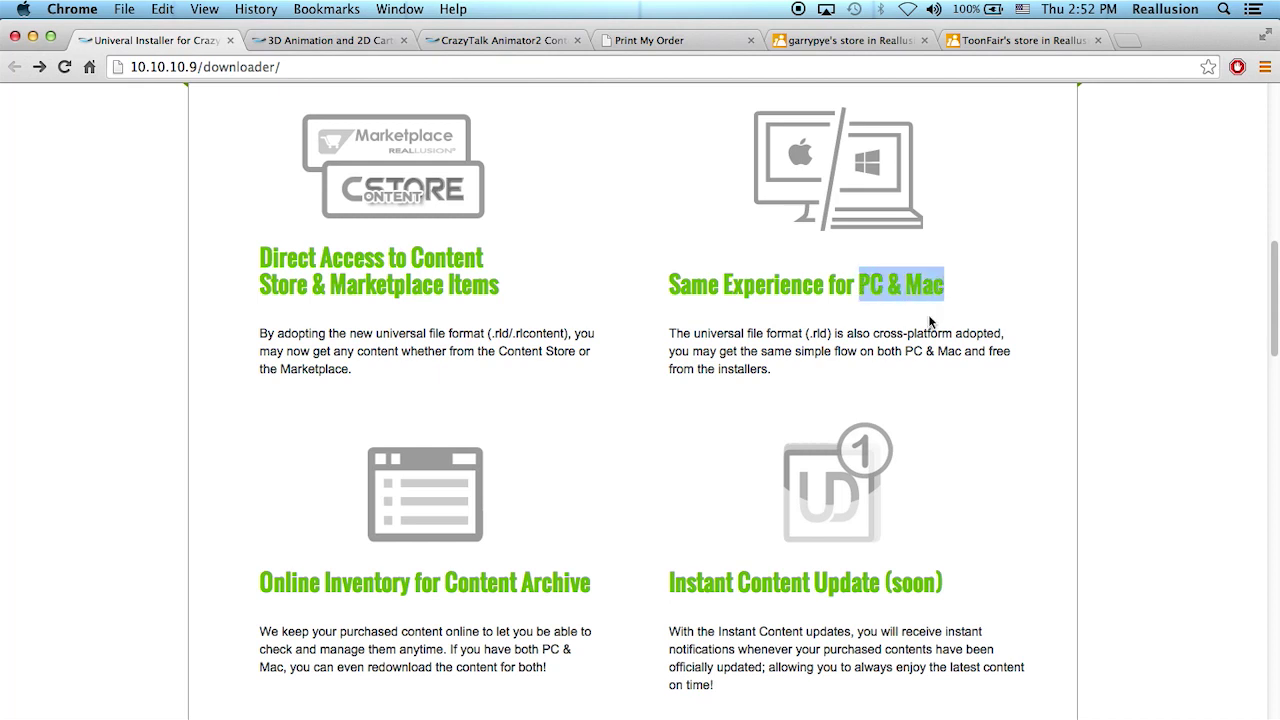
scroll(930, 322, down, 2)
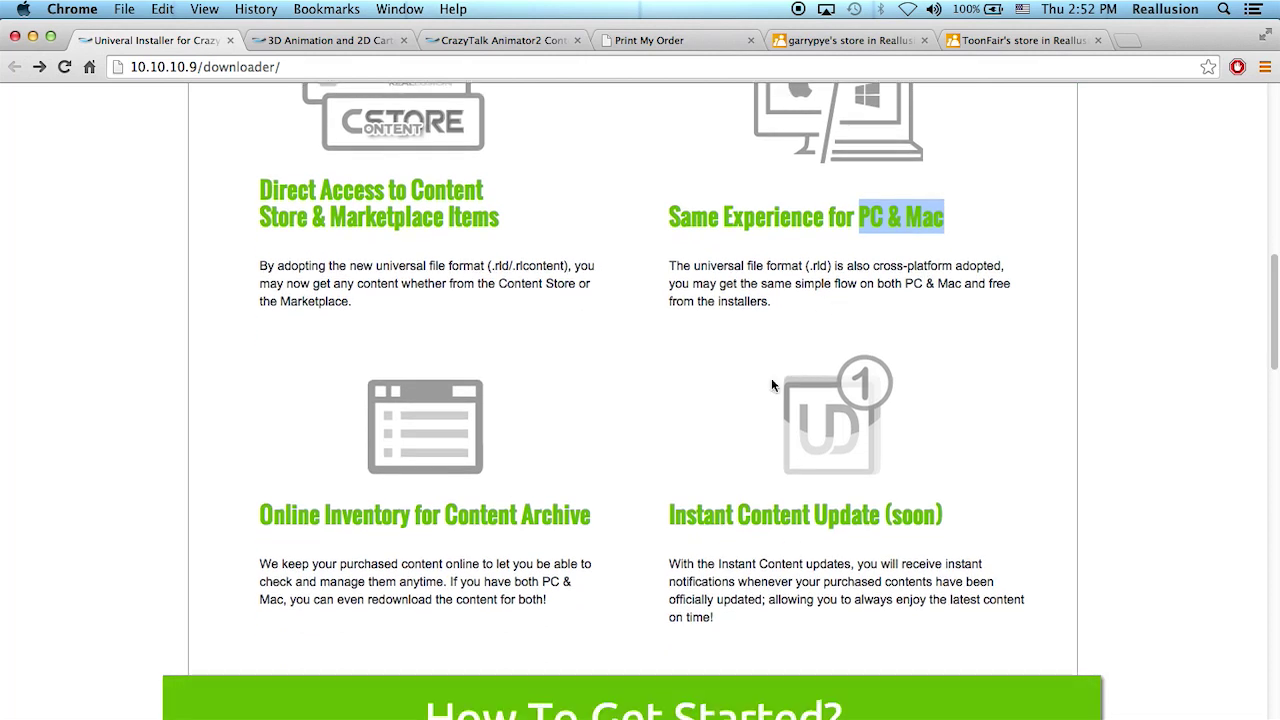
Step: Highlight the Online Inventory and Content Update headings, then scroll to 'How To Get Started?'
drag(314, 523, 588, 515)
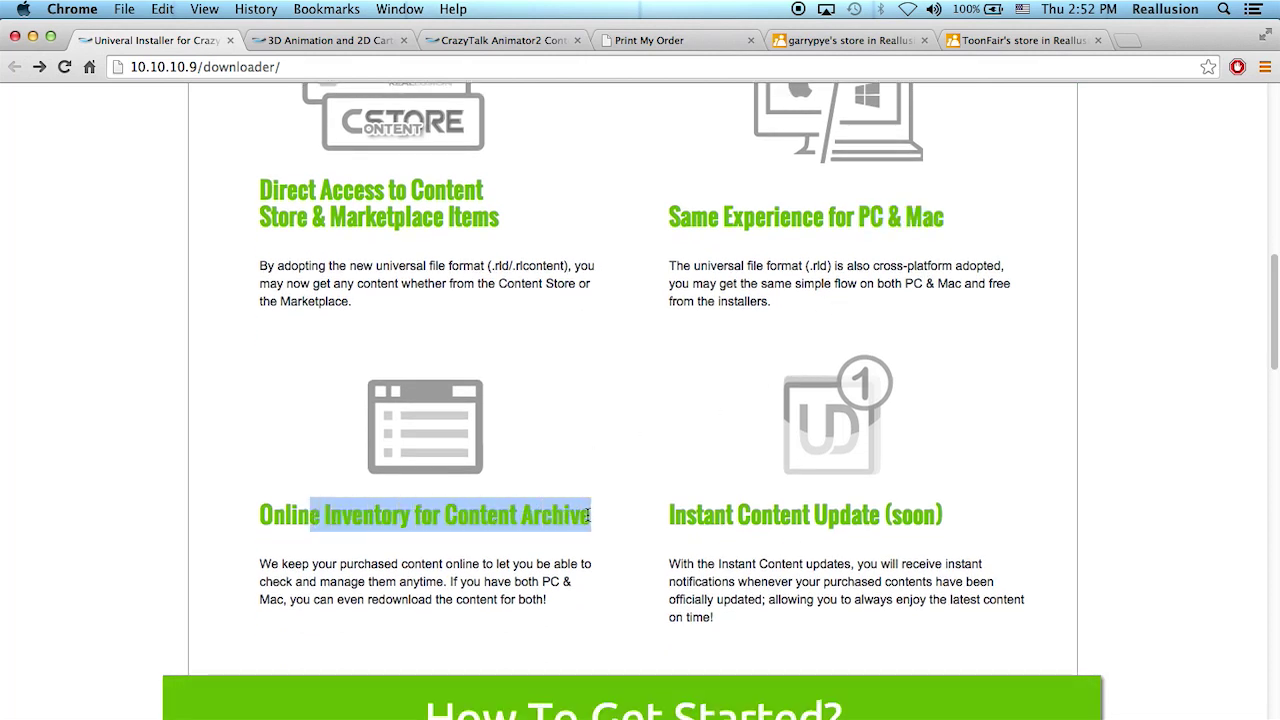
click(1164, 484)
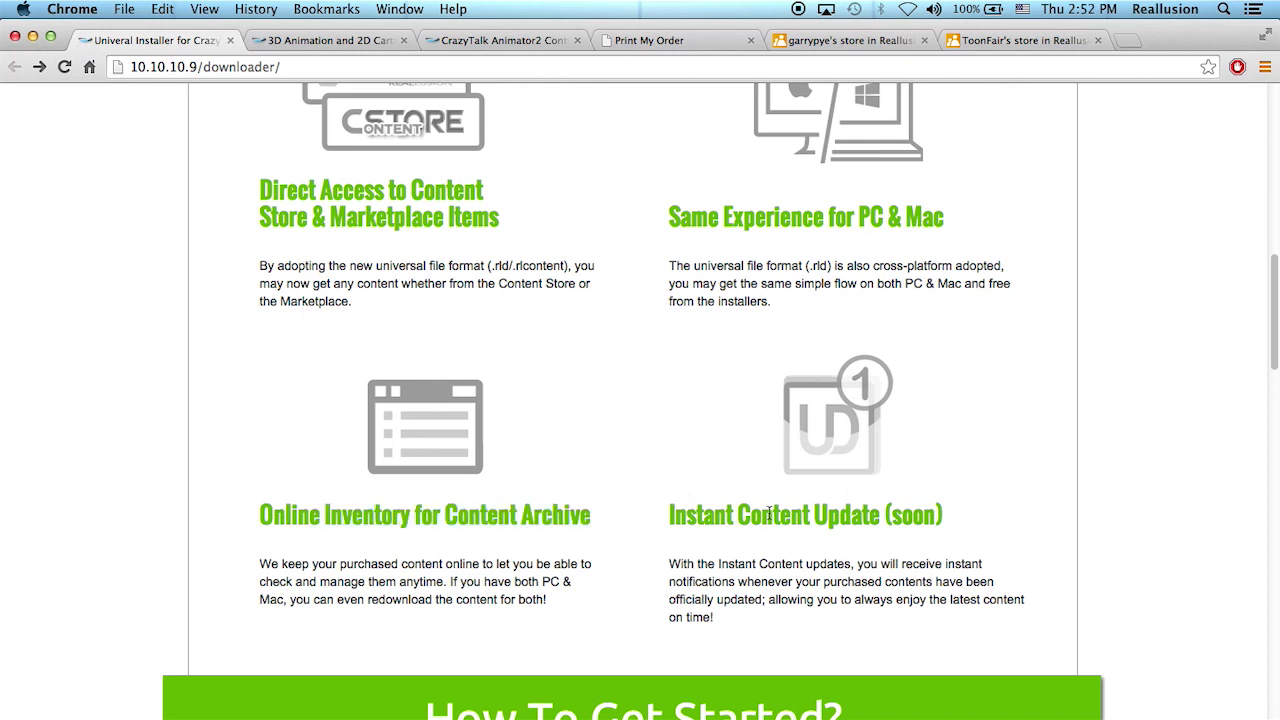
drag(740, 515, 874, 514)
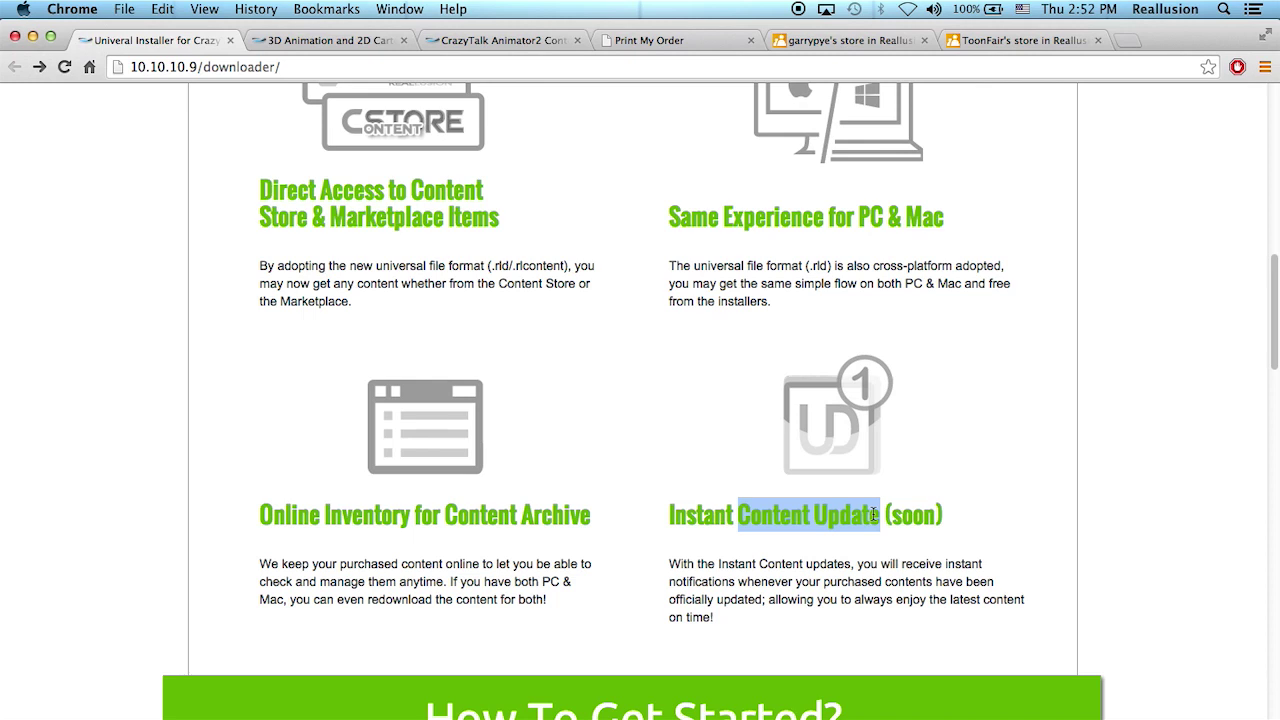
click(1150, 436)
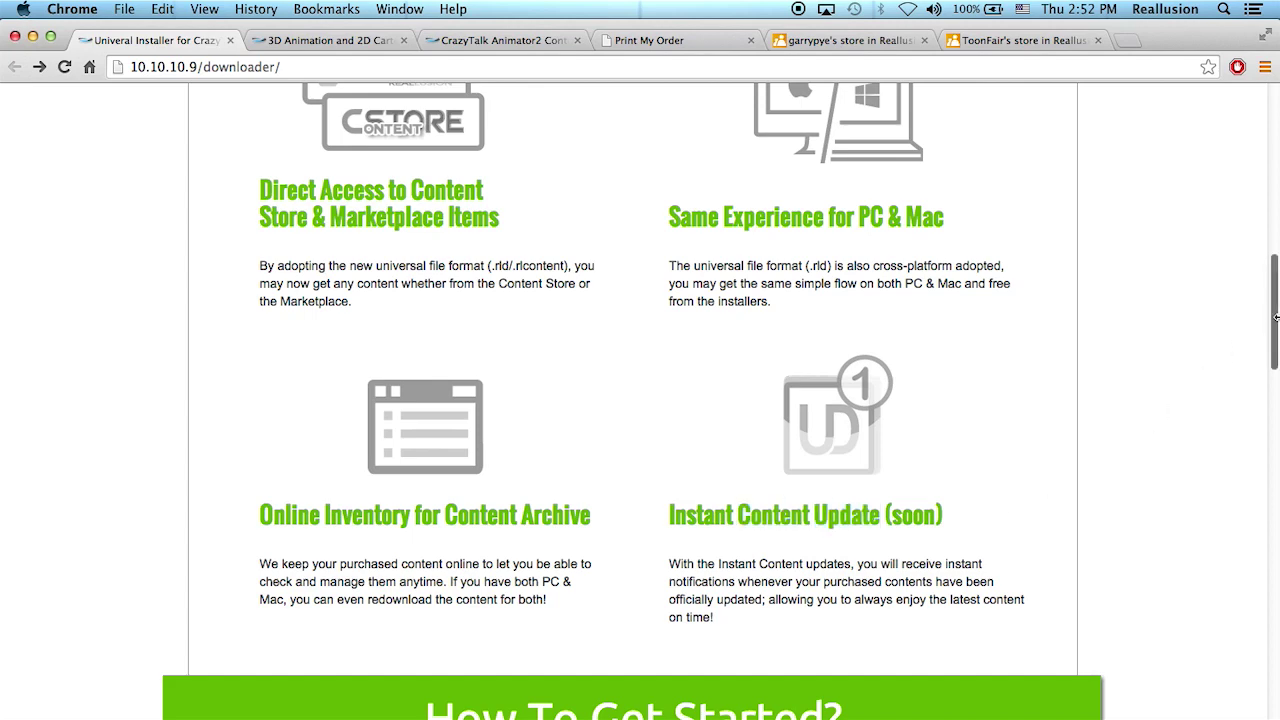
drag(1276, 316, 1276, 428)
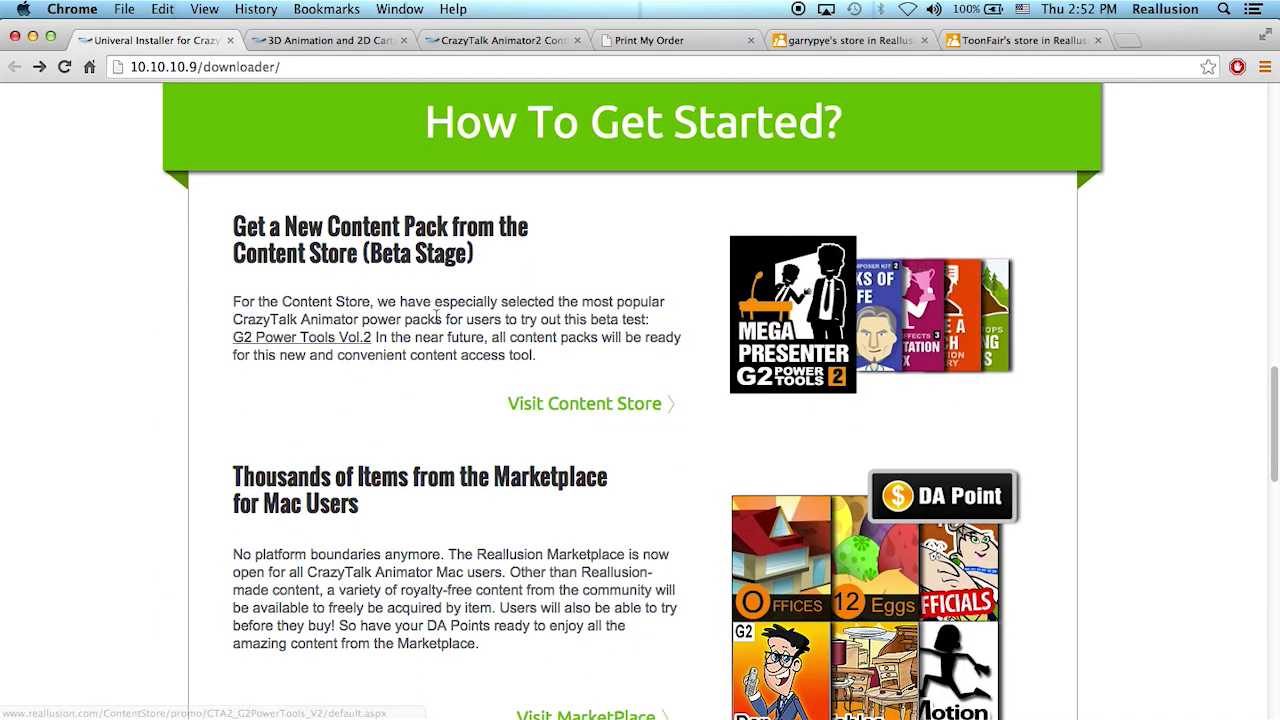
Step: Highlight 'Content Pack' and then 'Content Store' in the Get a New Content Pack heading
drag(327, 226, 446, 220)
drag(234, 254, 358, 256)
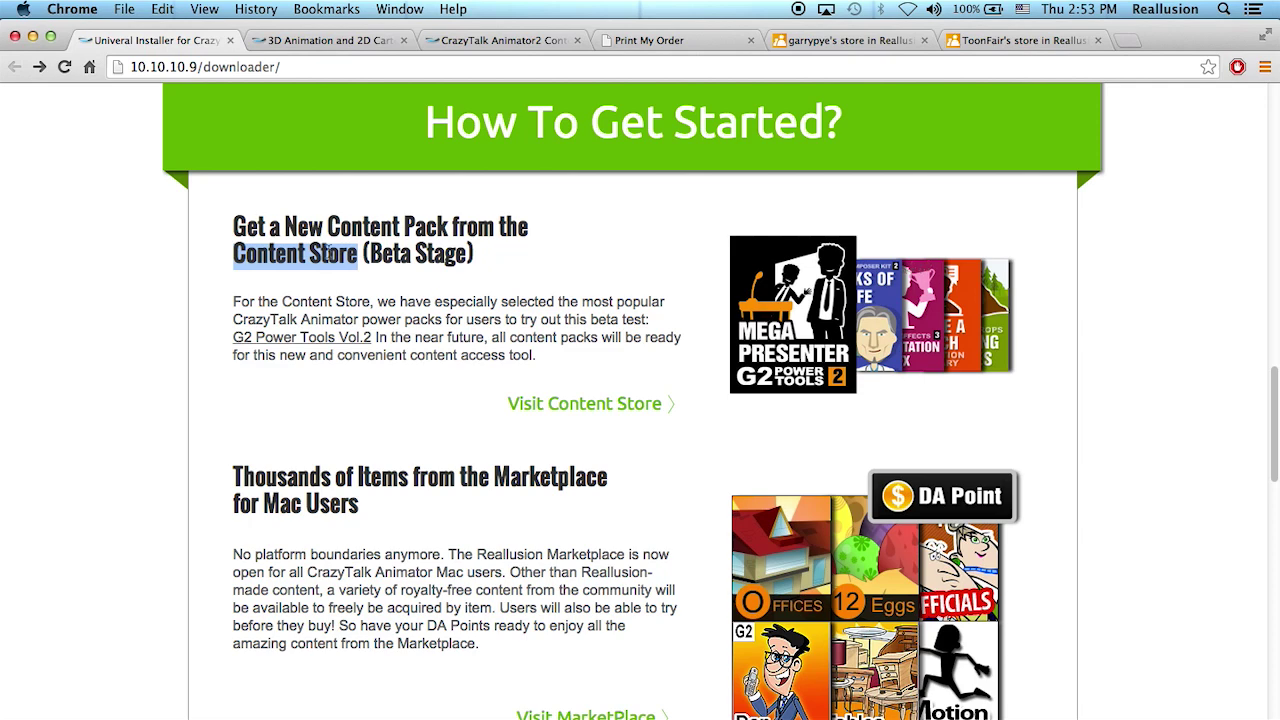
Step: Open the Reallusion Content Store from the reallusion.com Purchase menu
click(334, 45)
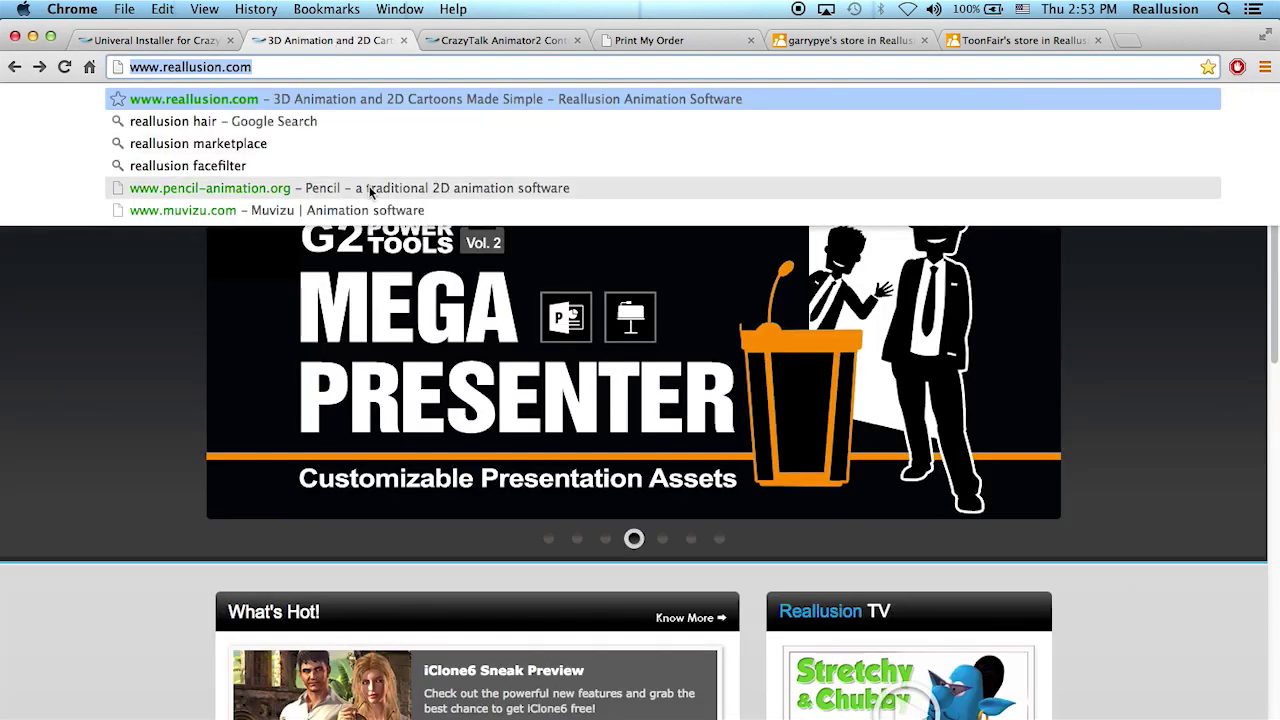
click(136, 342)
scroll(138, 341, down, 1)
scroll(138, 341, up, 1)
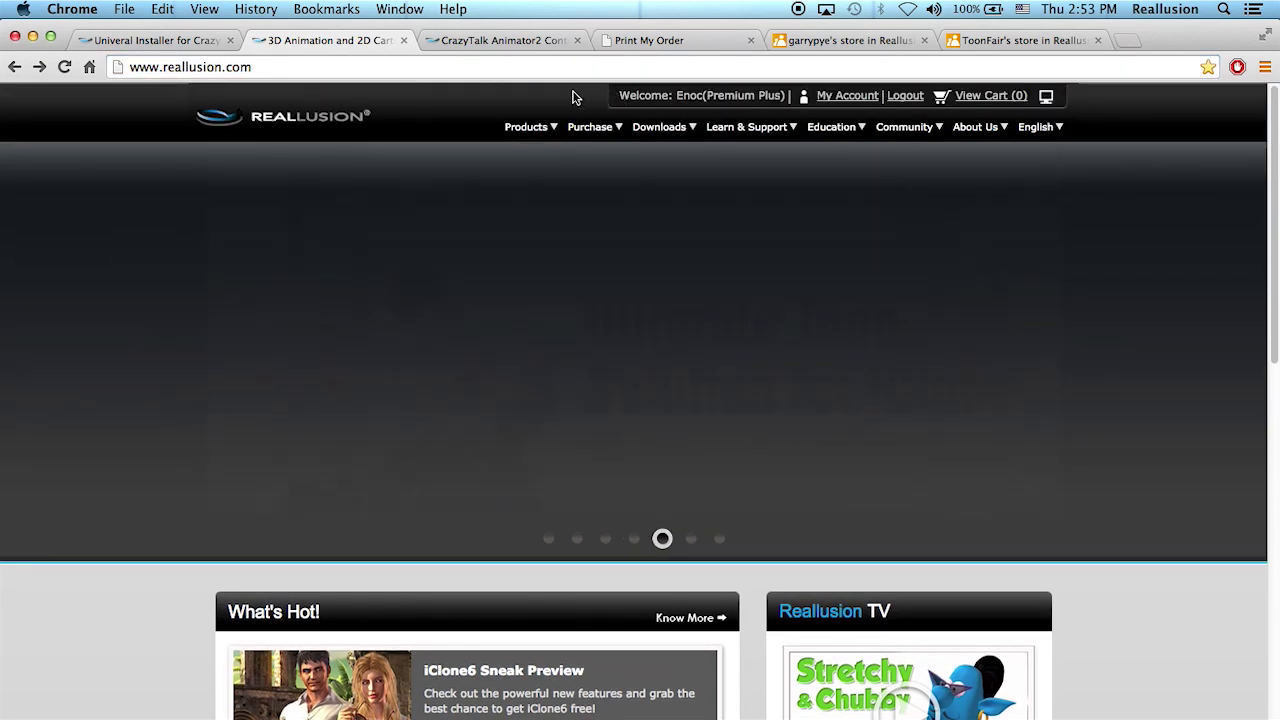
mouse_move(698, 128)
mouse_move(603, 126)
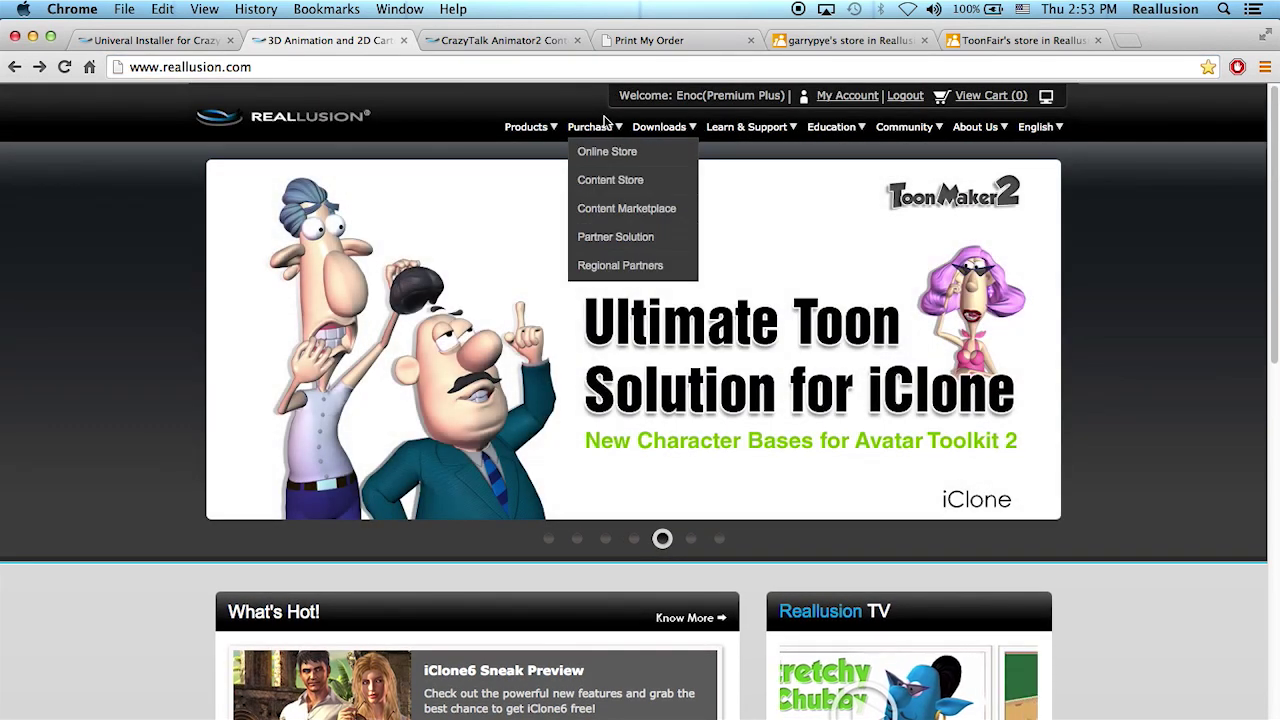
click(617, 188)
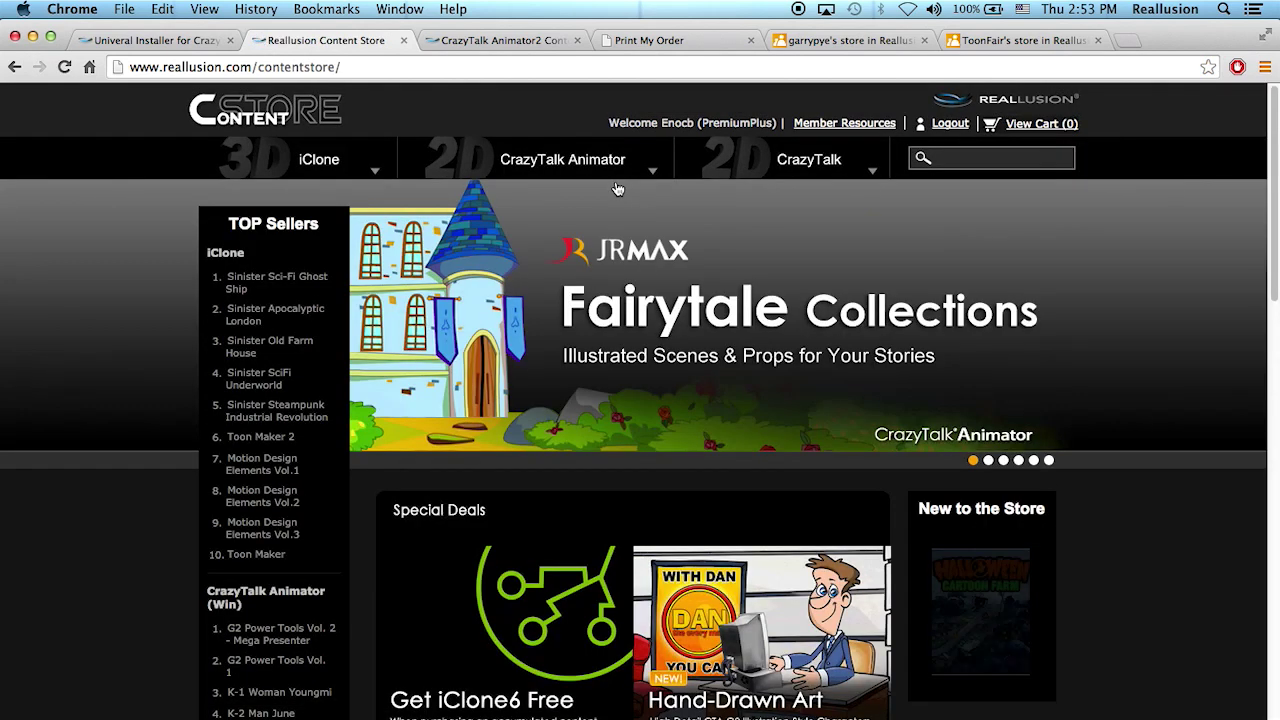
Step: List the Windows CrazyTalk Animator Theme packs (15), opening and closing the Mega Presenter promo
mouse_move(606, 171)
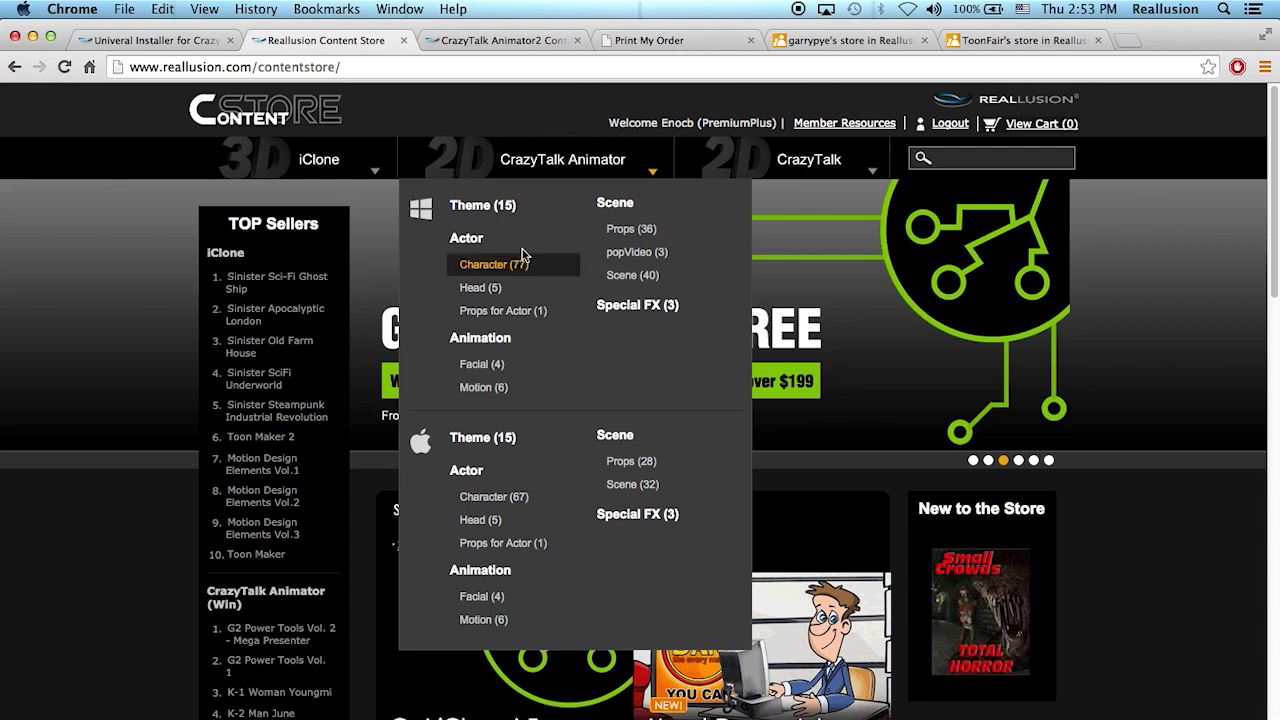
click(489, 206)
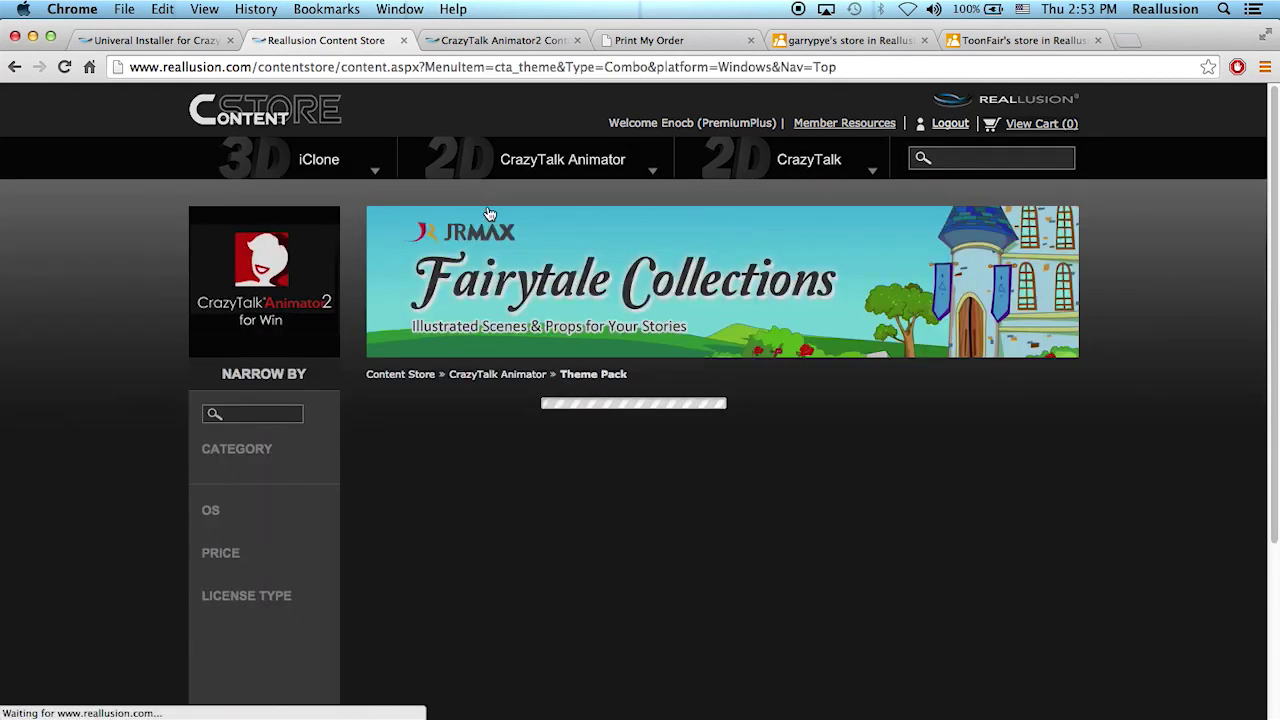
scroll(466, 446, down, 3)
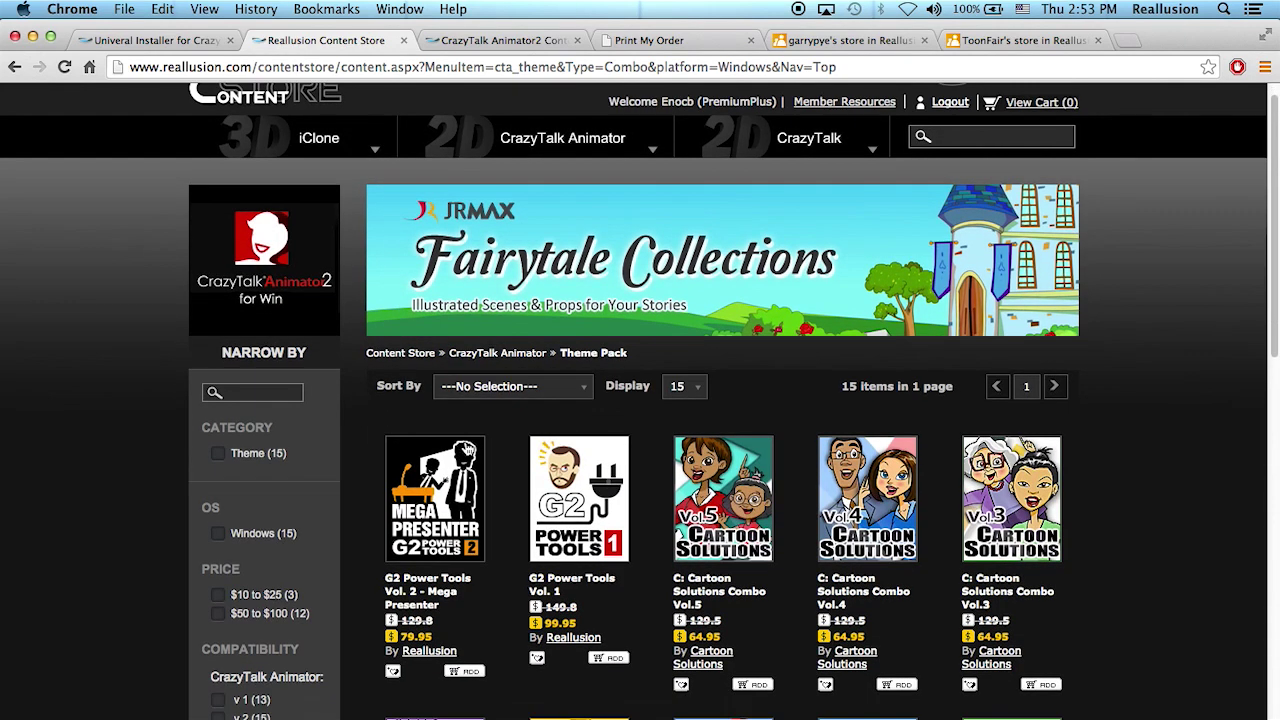
scroll(472, 447, down, 3)
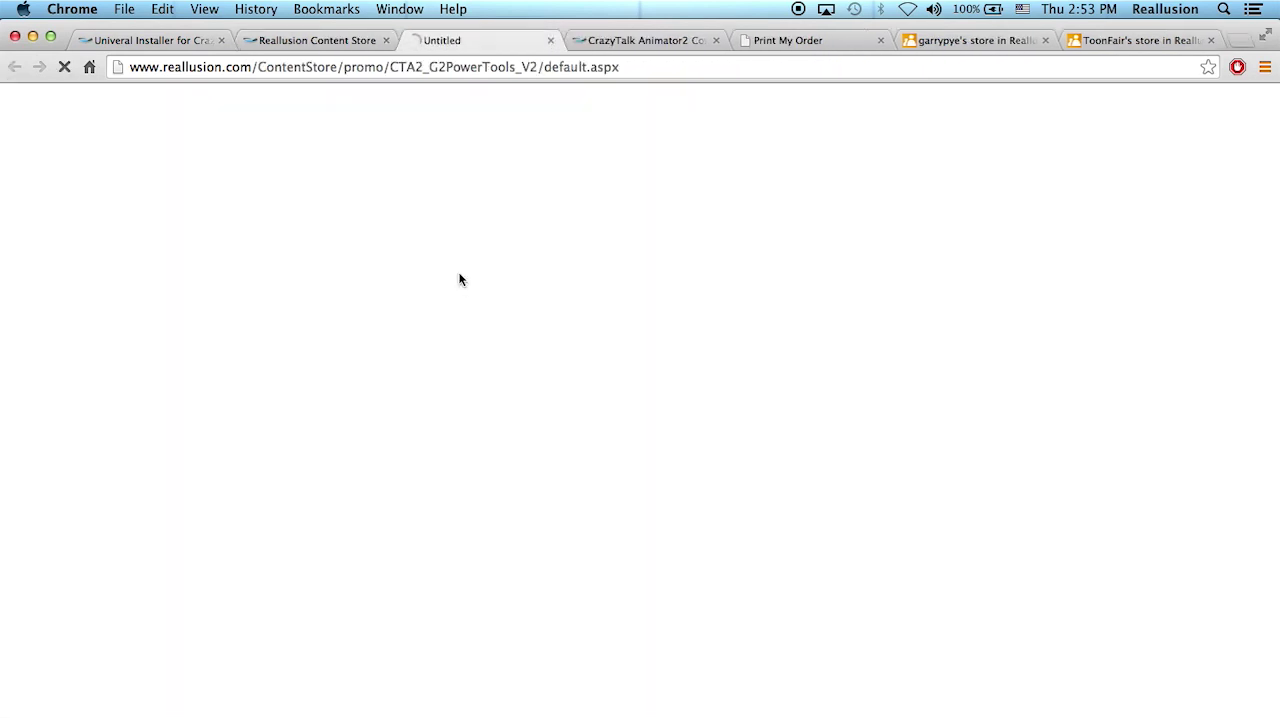
click(460, 279)
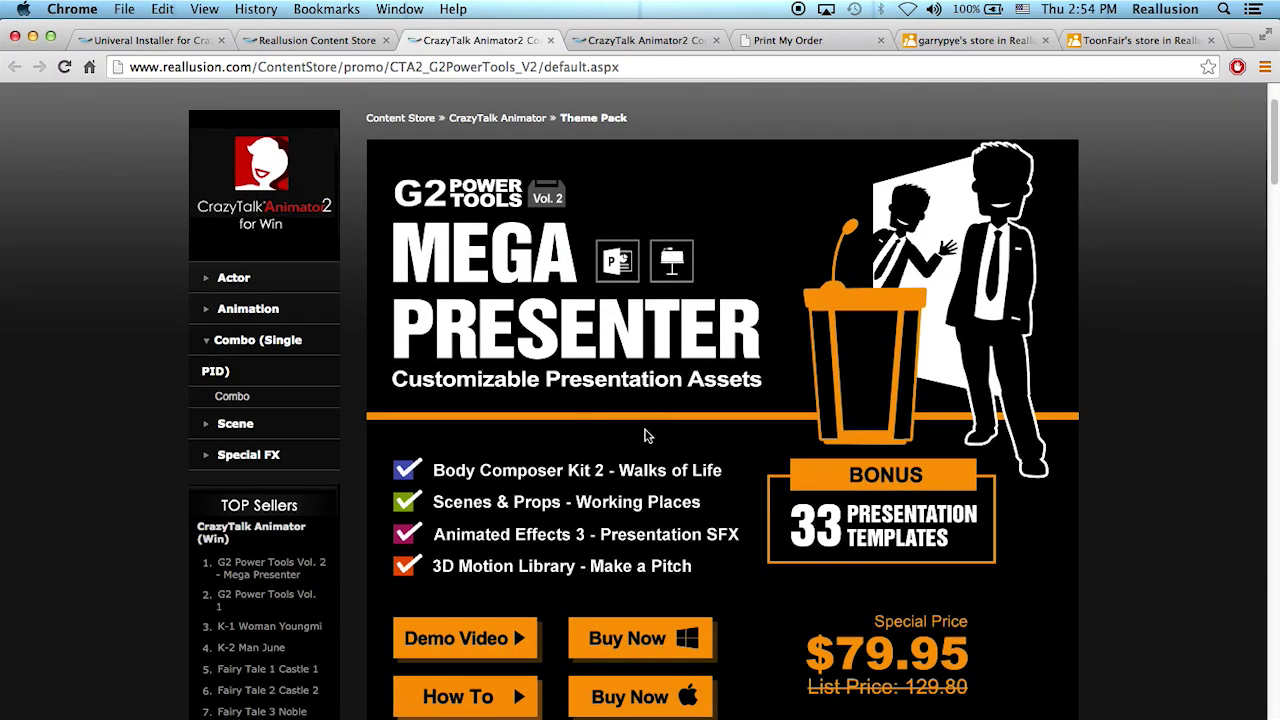
click(550, 42)
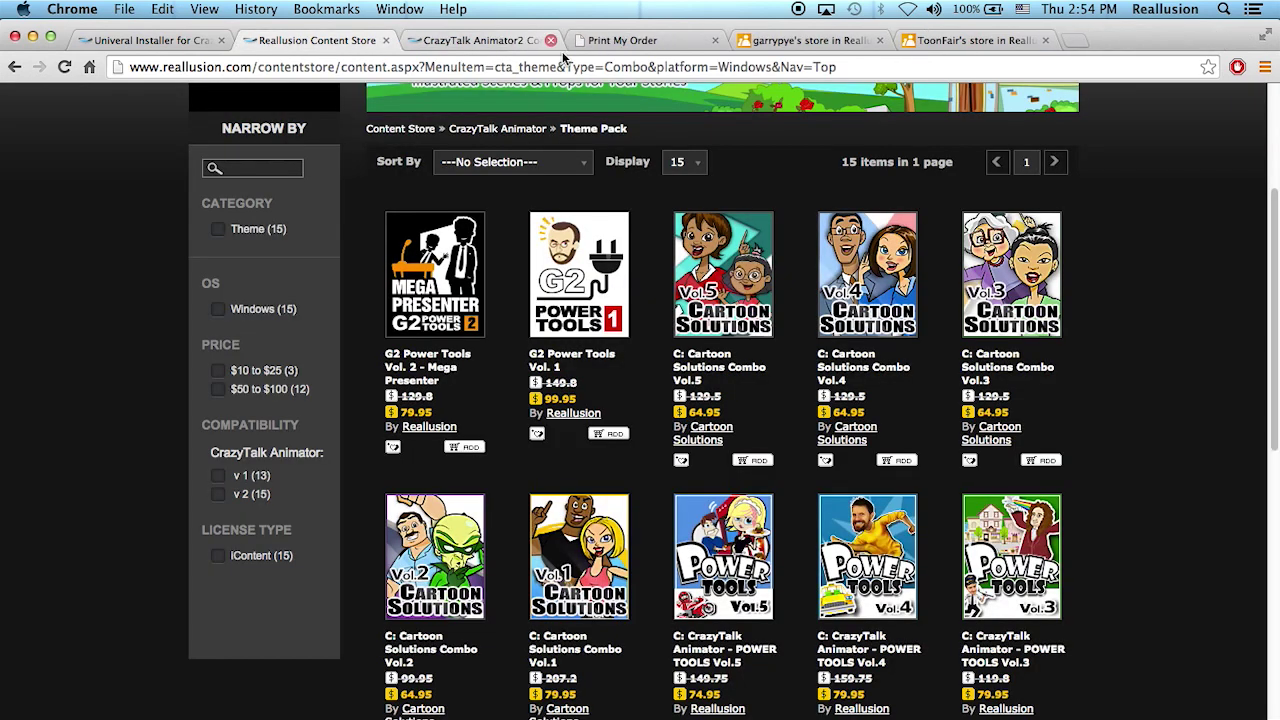
Step: Review the Mega Presenter order invoice's Download Information, then return to the Universal Installer page
click(688, 38)
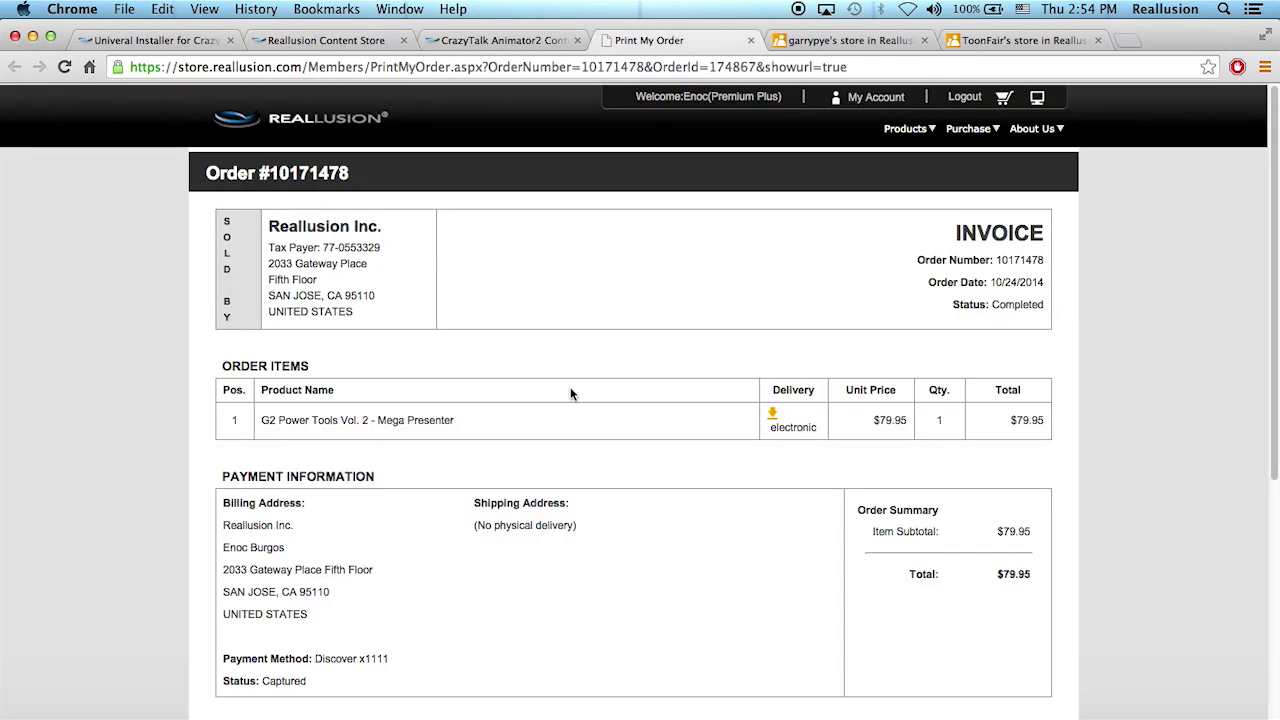
scroll(645, 395, down, 5)
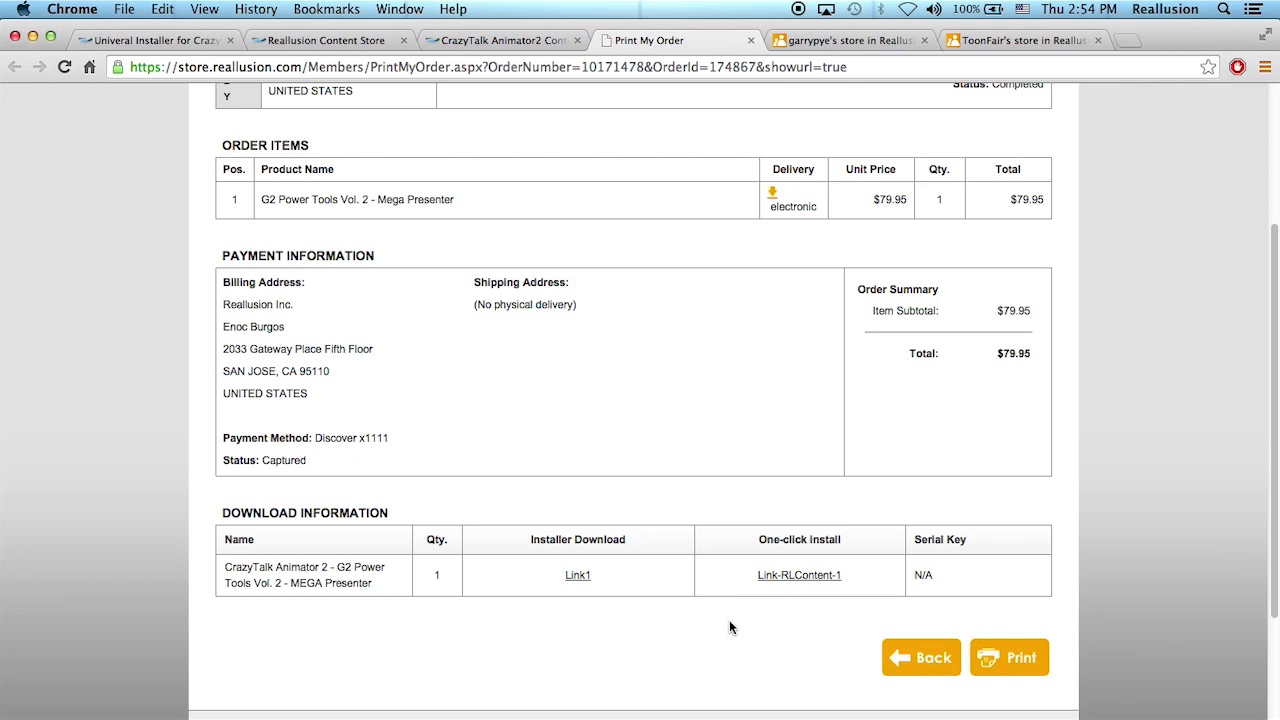
click(198, 42)
scroll(1133, 369, down, 5)
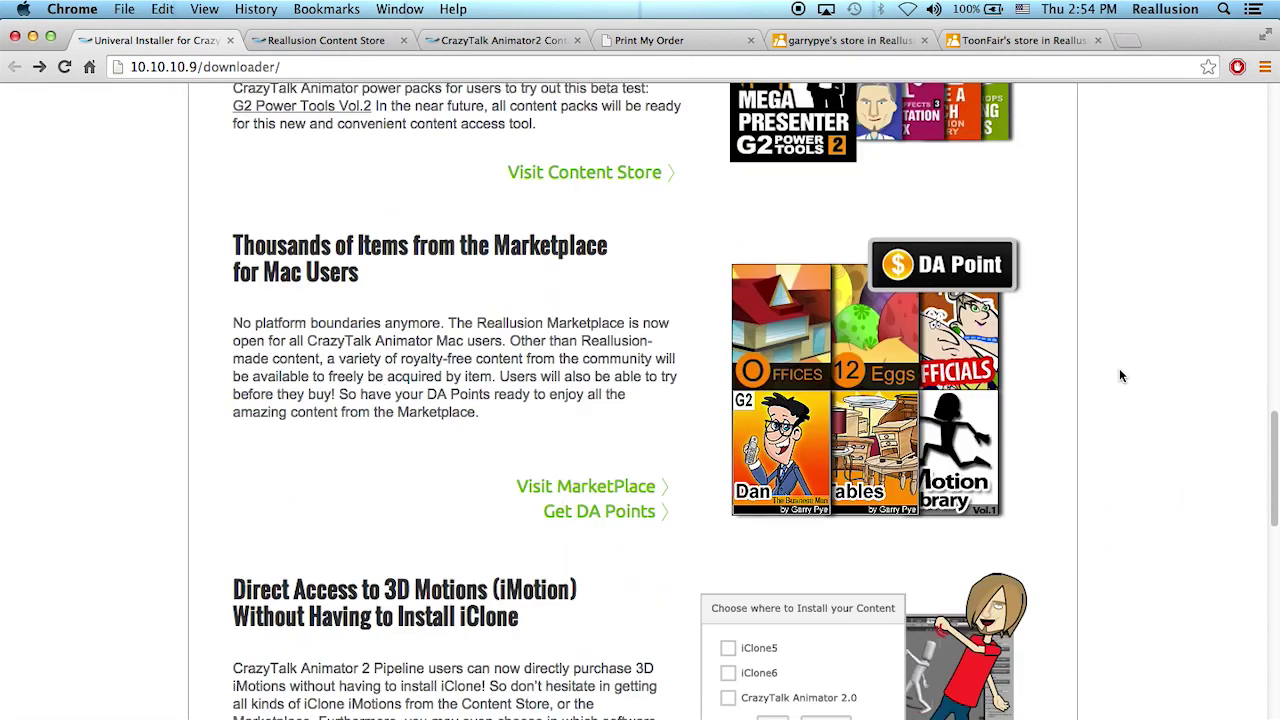
Step: Highlight the Latest Version heading, then bring CrazyTalk Animator 2 Pipeline to the front
scroll(1120, 375, down, 7)
drag(597, 327, 781, 343)
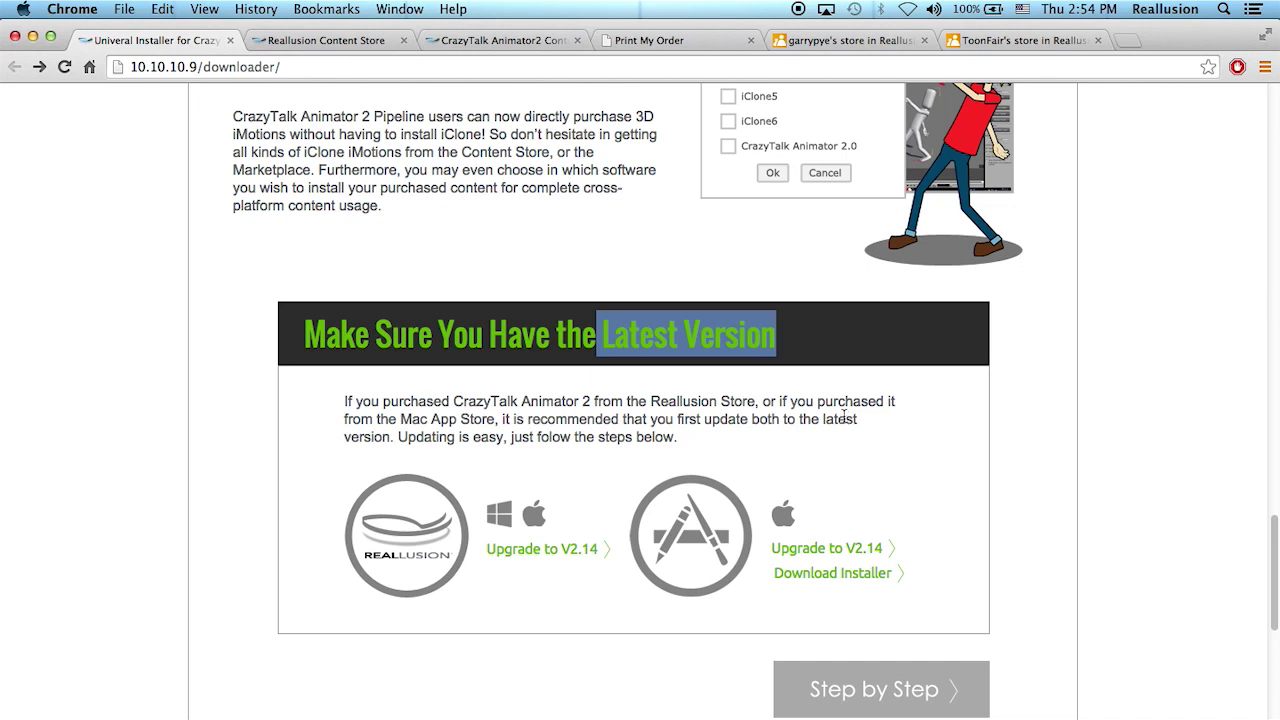
click(560, 602)
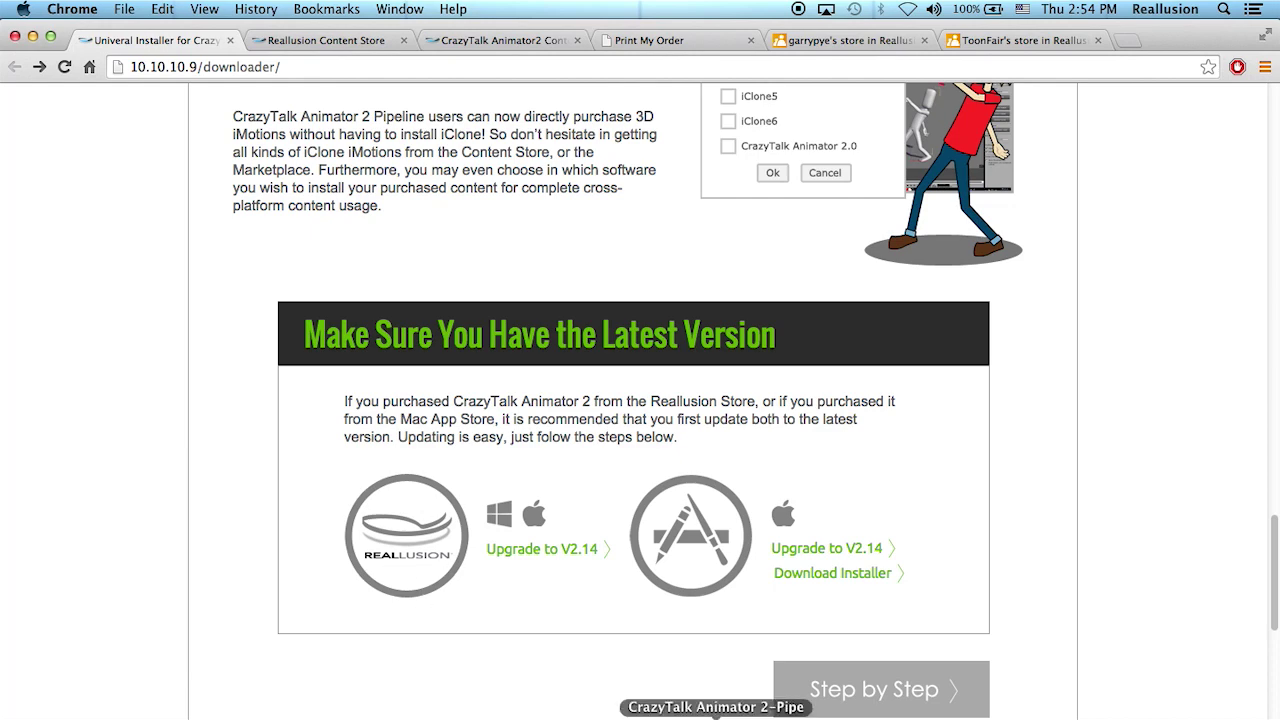
click(716, 715)
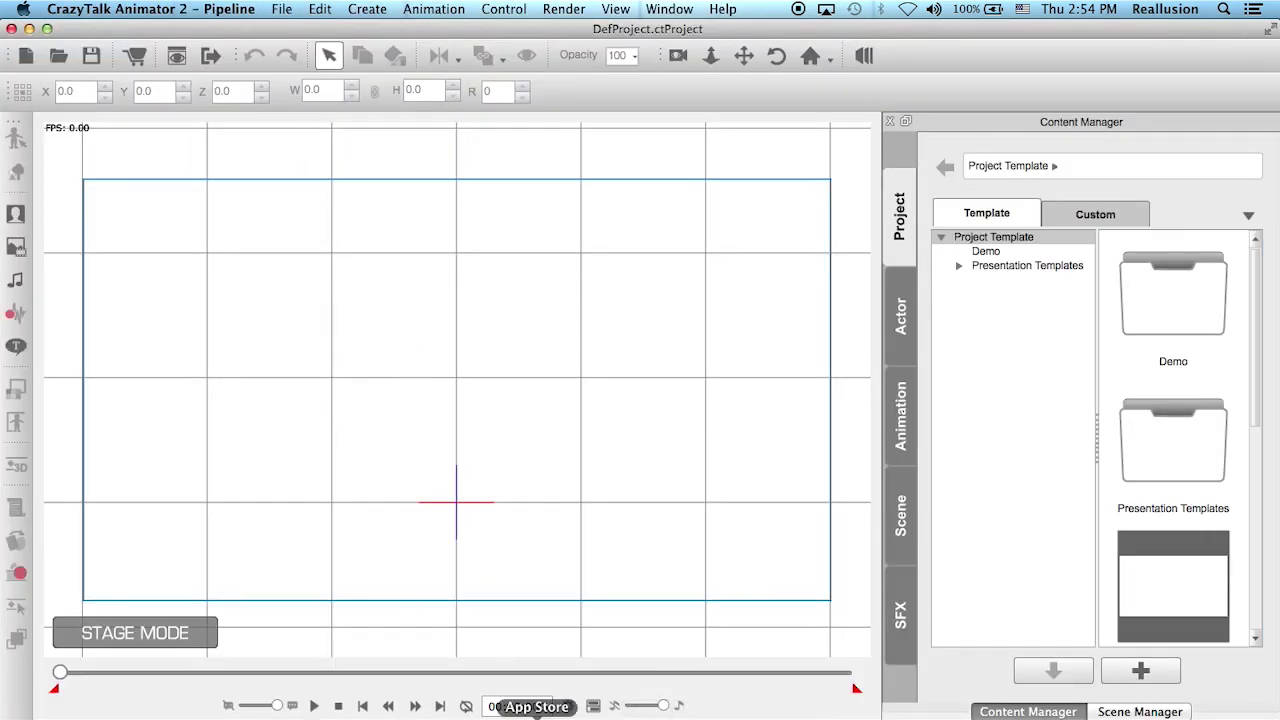
Step: Run Help > Check for Update in CrazyTalk Animator 2 Pipeline
click(596, 716)
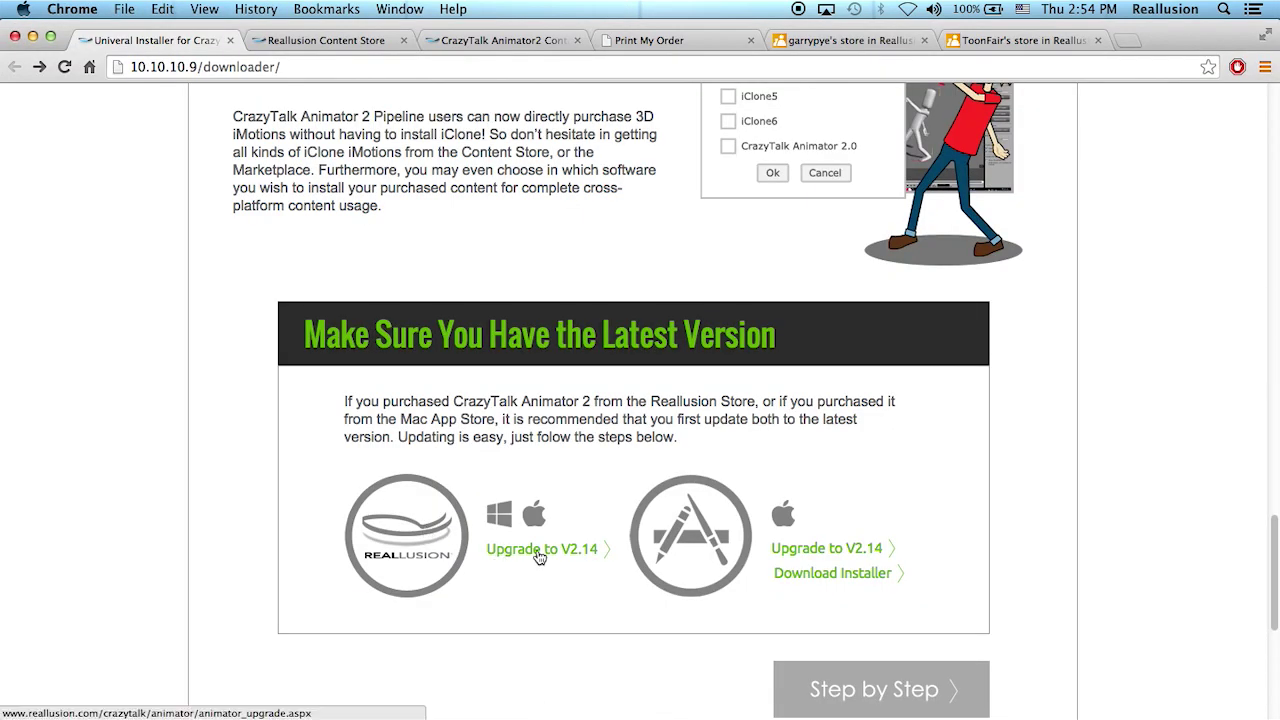
click(716, 715)
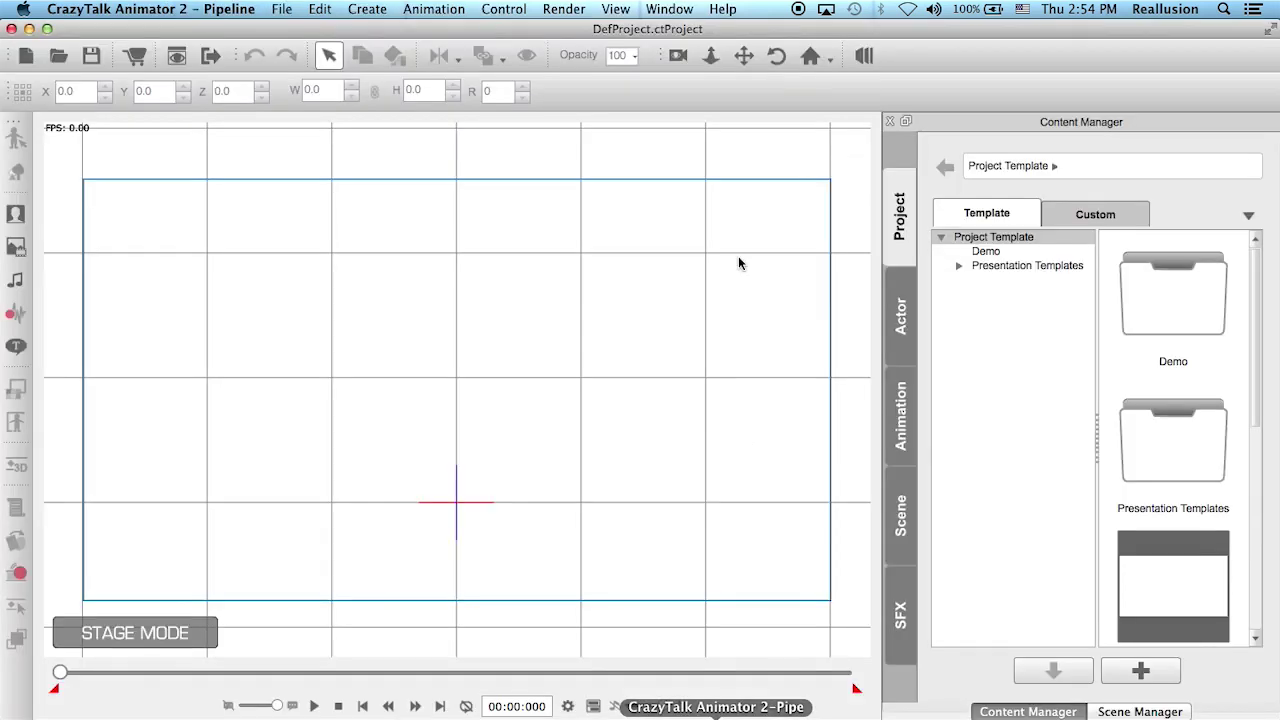
click(724, 10)
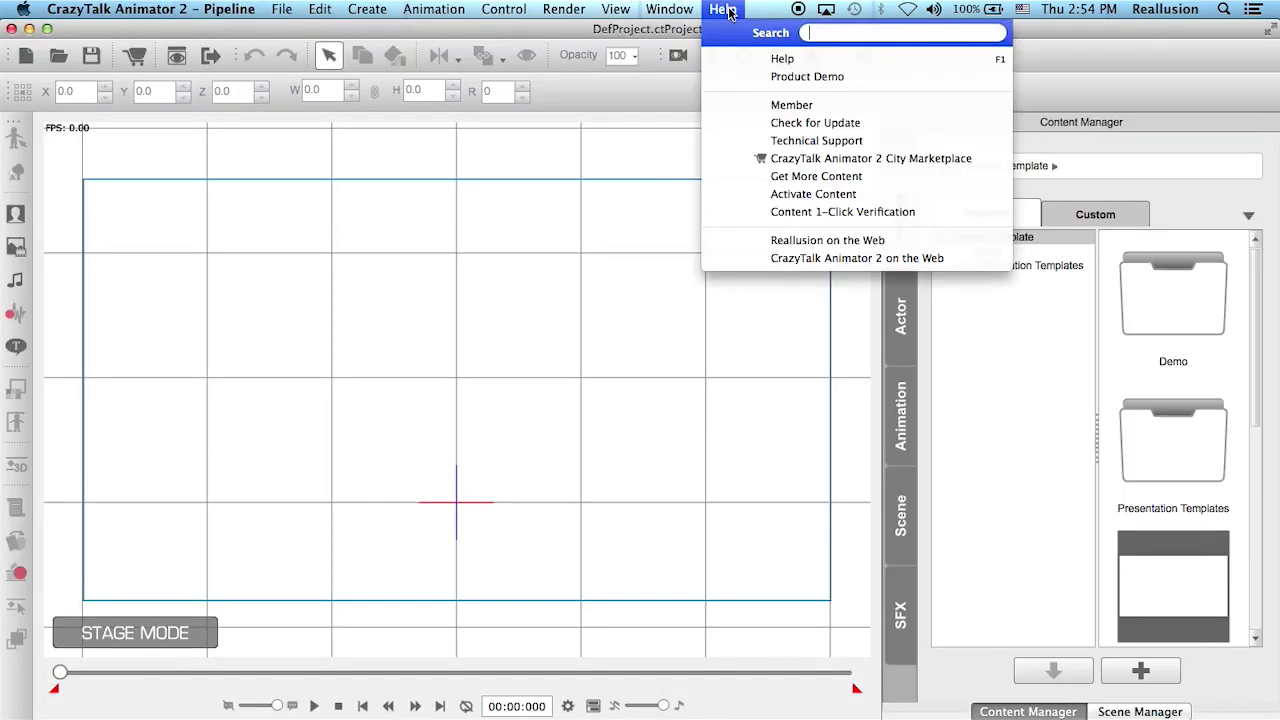
click(808, 123)
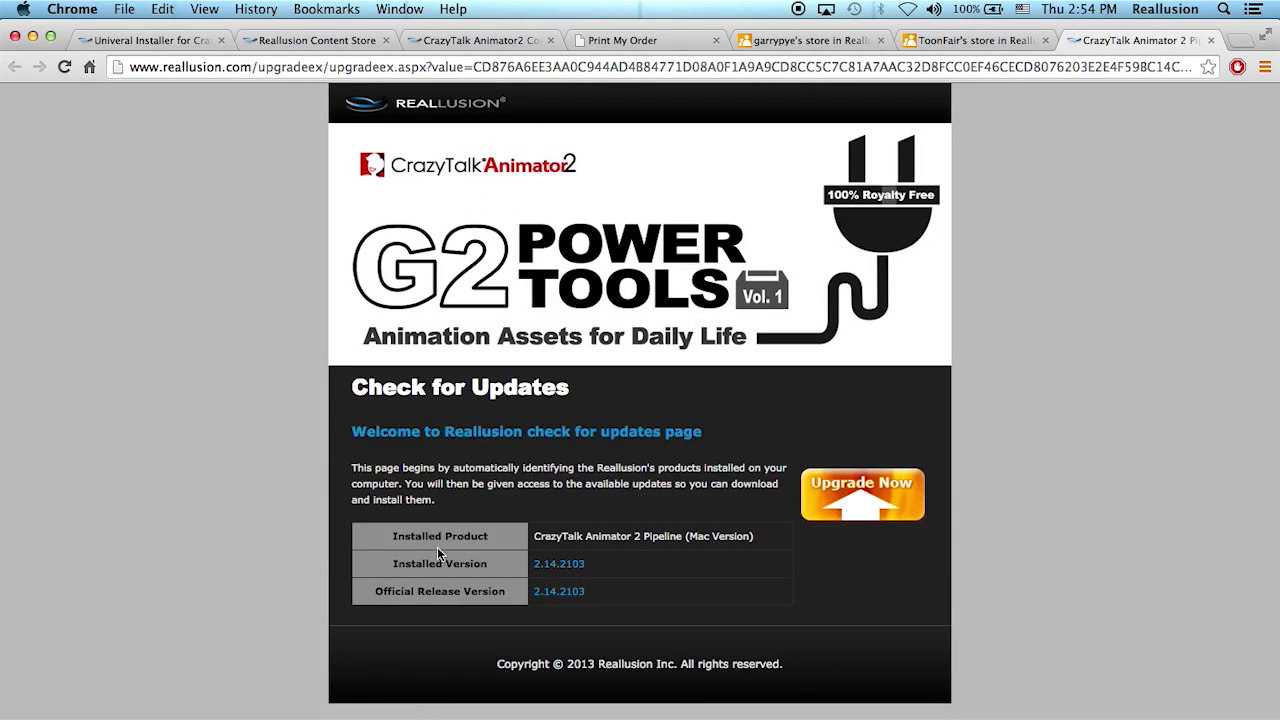
Step: Confirm installed 2.14.2103 matches the official release, then close the update page
drag(386, 565, 466, 560)
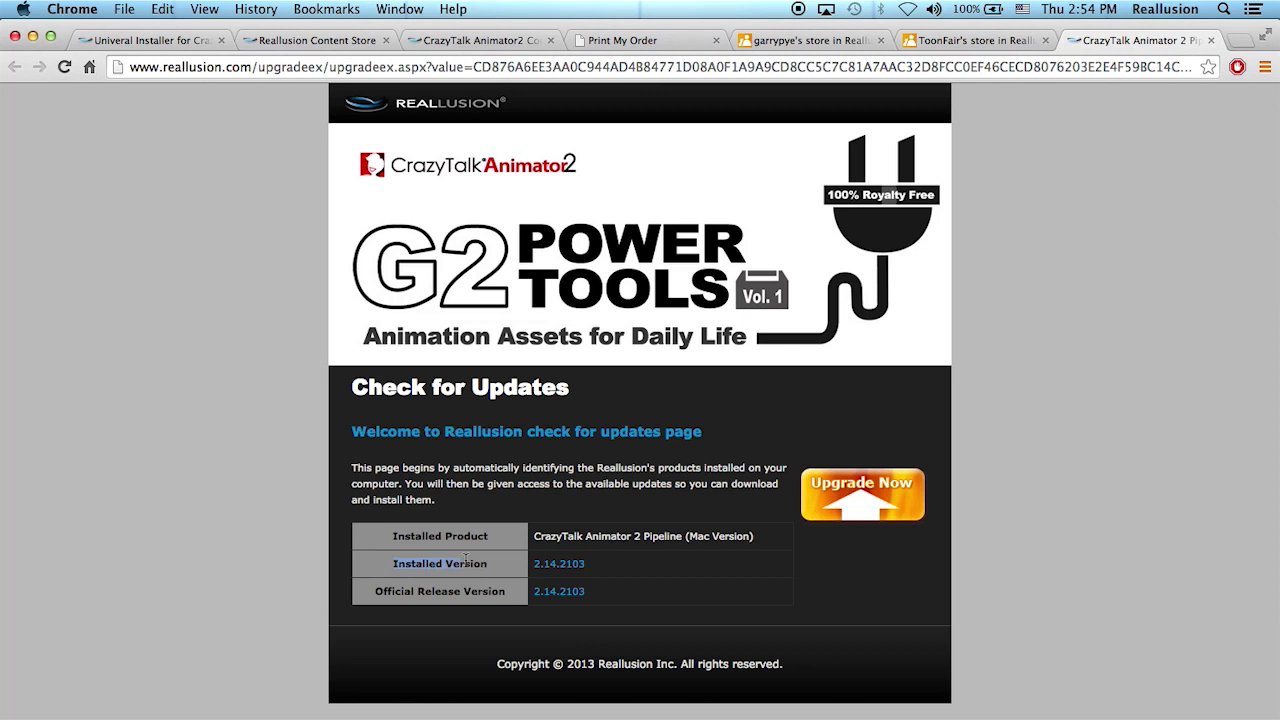
click(579, 566)
drag(420, 591, 562, 593)
click(600, 598)
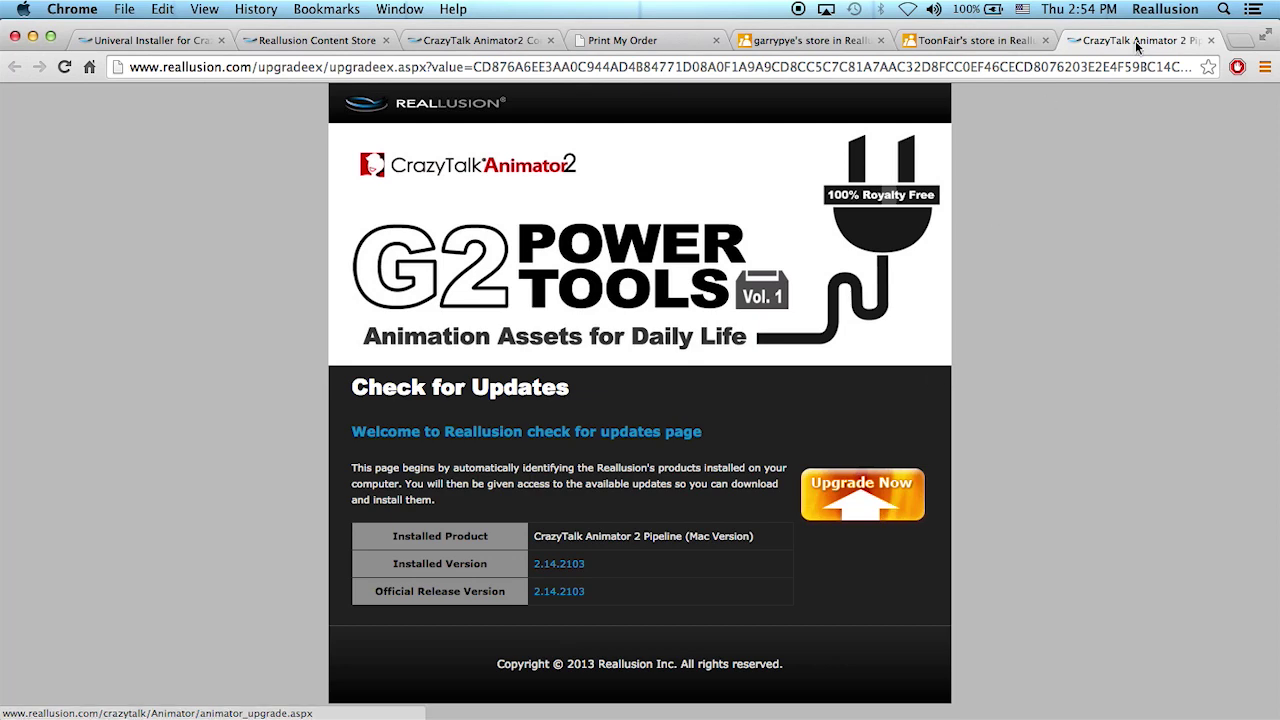
click(1210, 40)
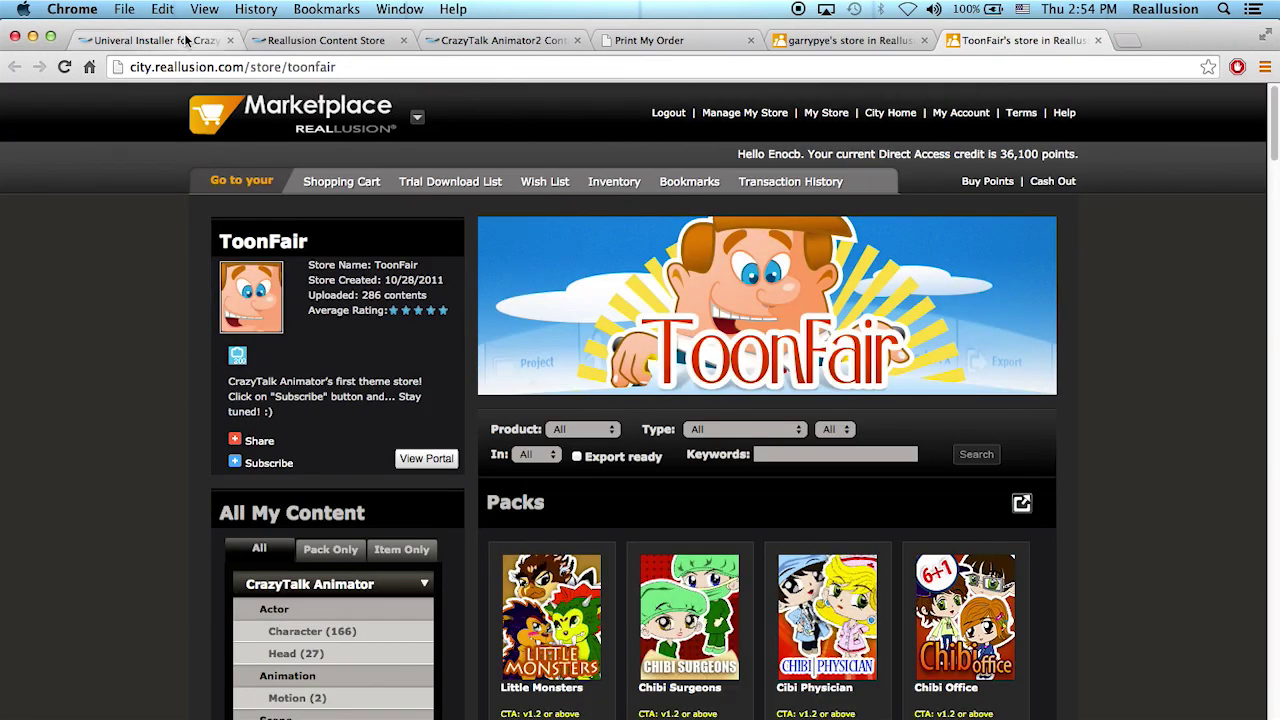
Step: Browse the Mac App Store's CrazyTalk Animator 2 Pro listing (2.14.2027), then close it
click(189, 40)
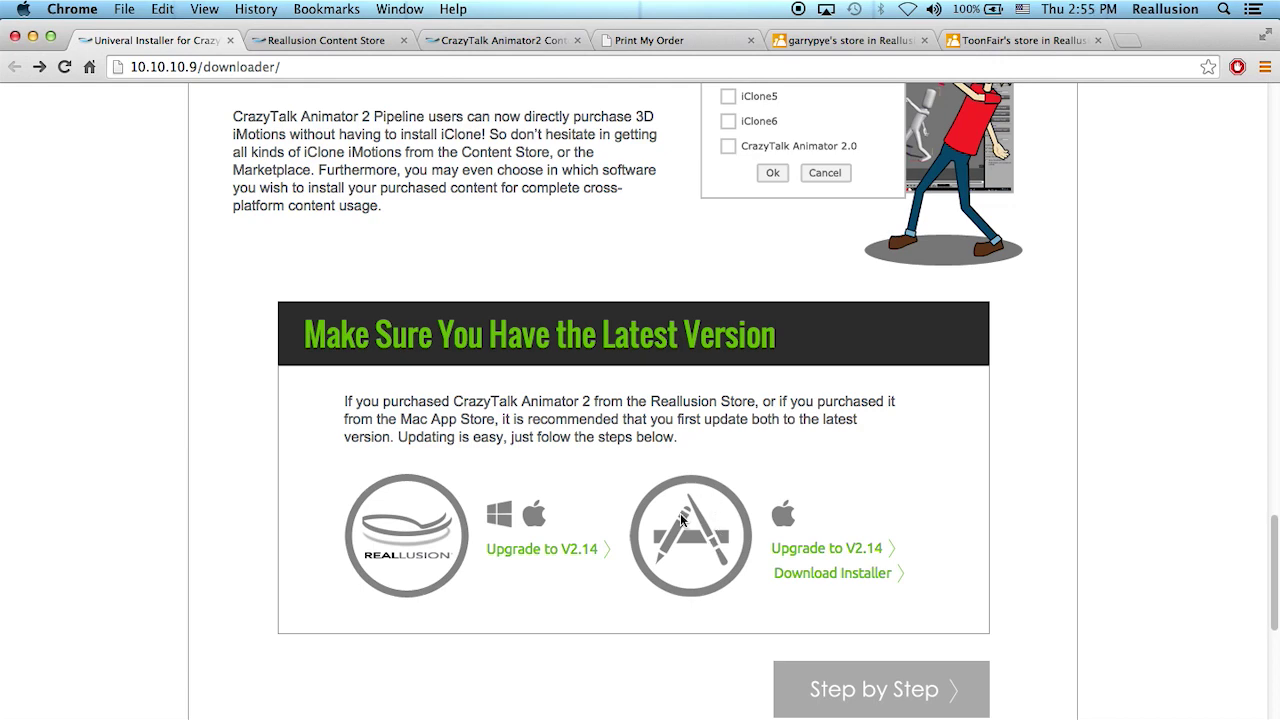
click(822, 555)
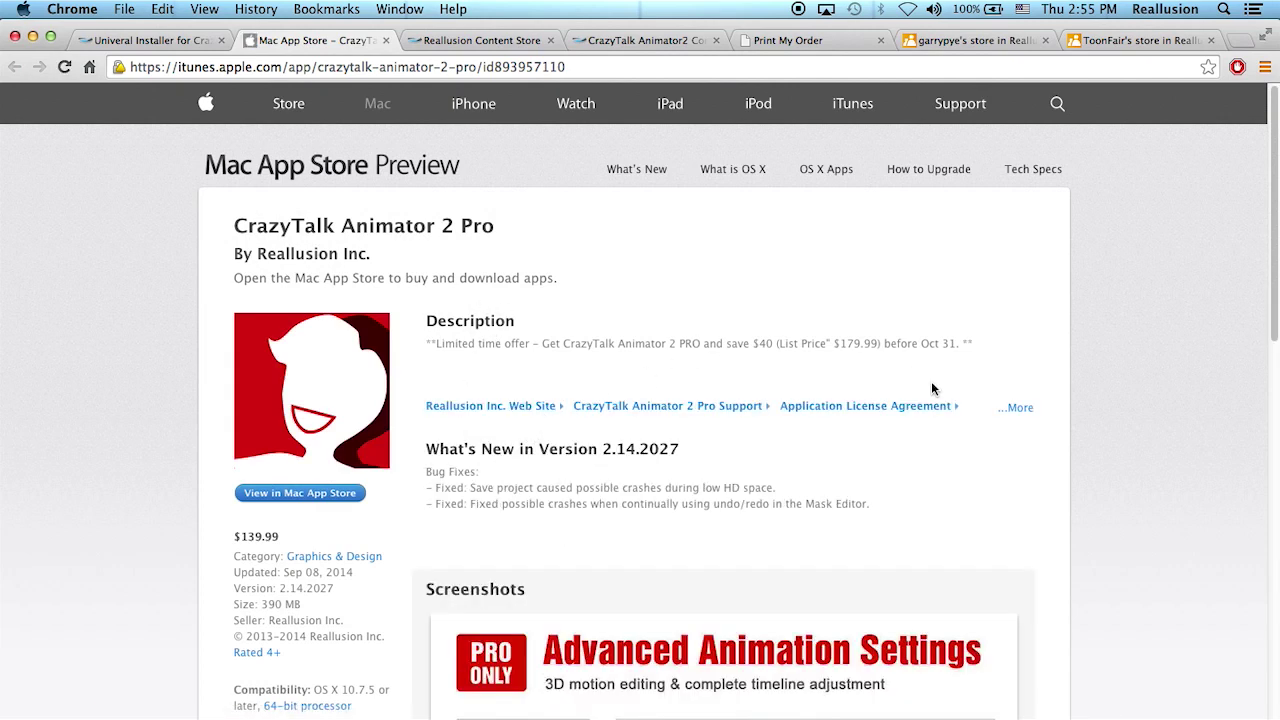
scroll(1079, 352, down, 10)
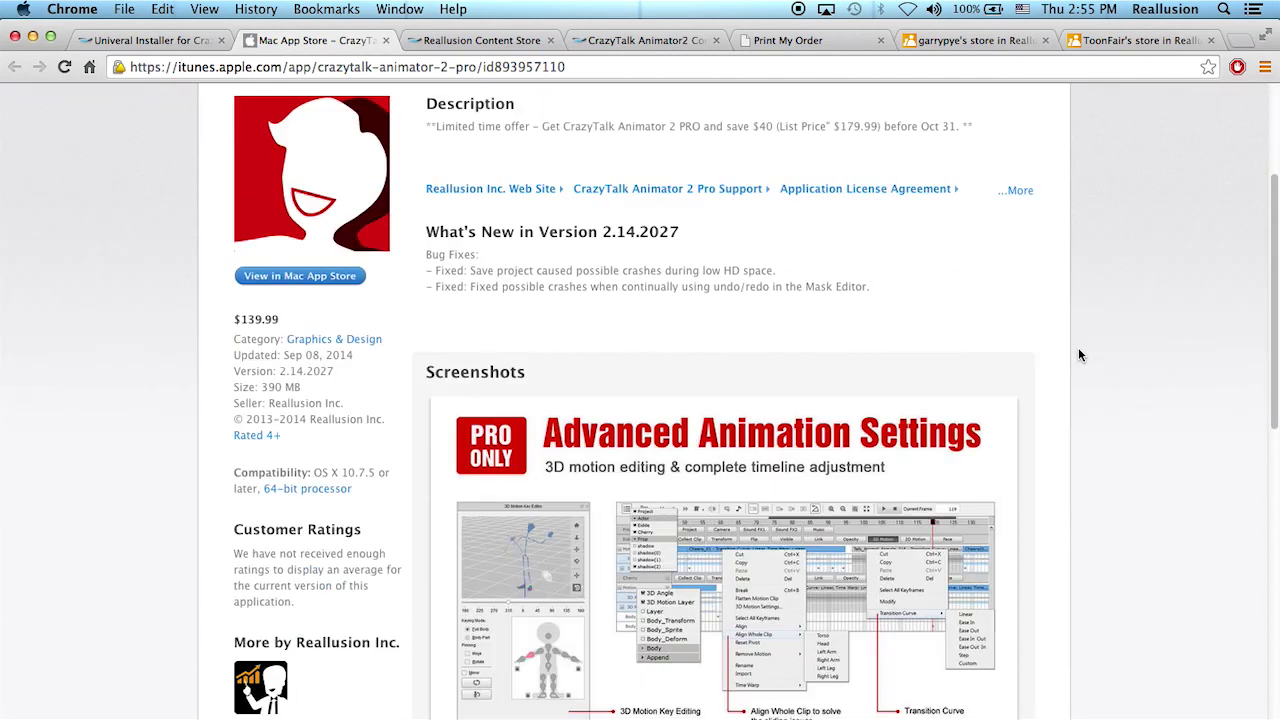
scroll(1077, 354, up, 7)
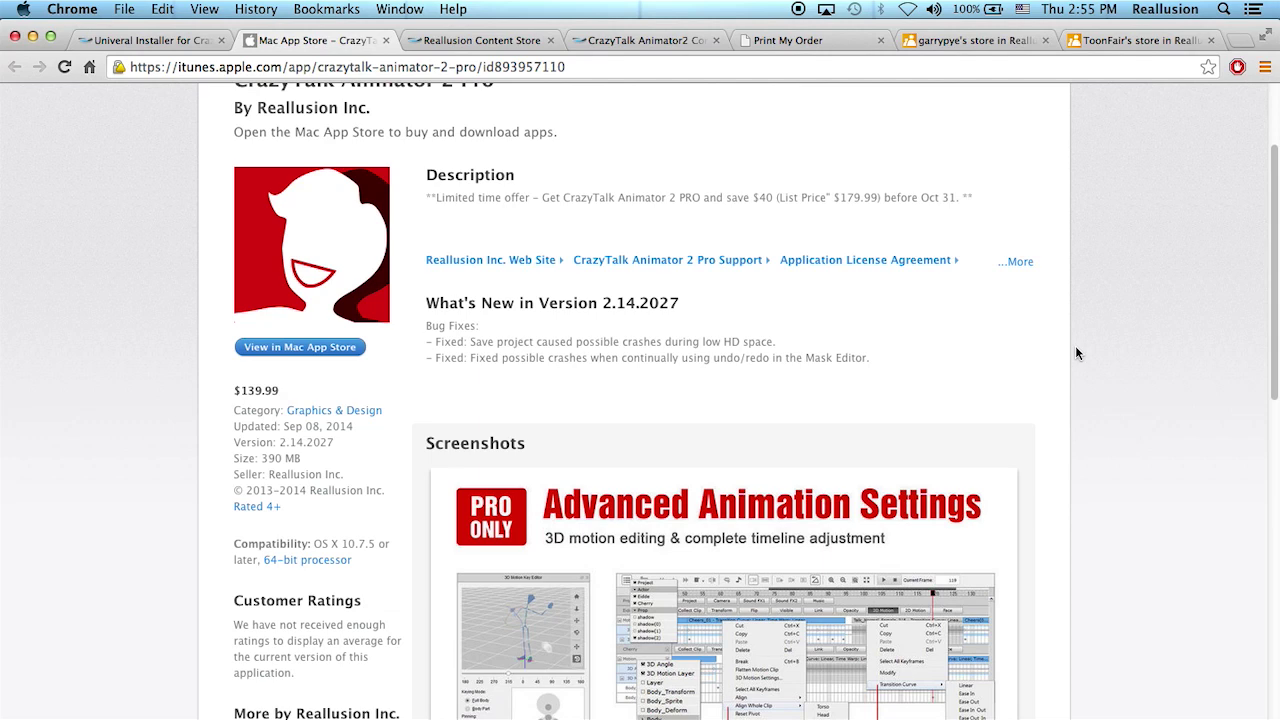
scroll(620, 330, up, 3)
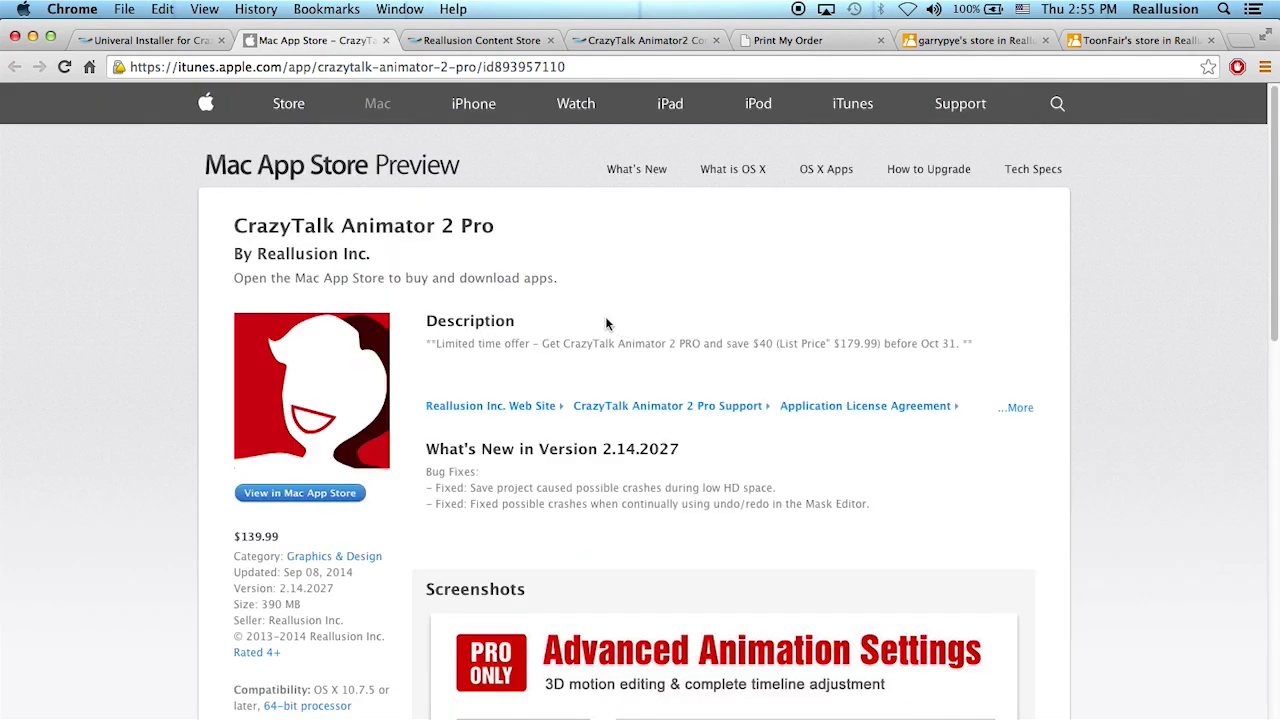
click(386, 41)
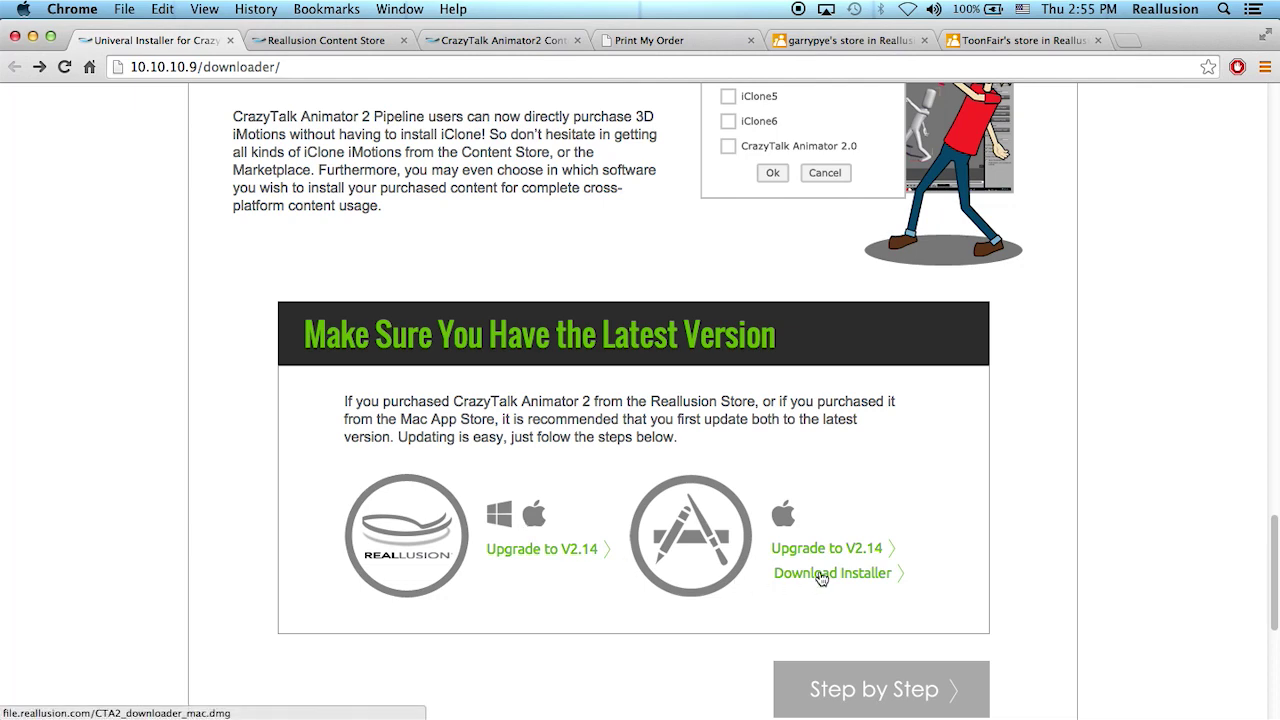
Step: Start the Mac installer download, cancel it, and dismiss the downloads bar
click(821, 578)
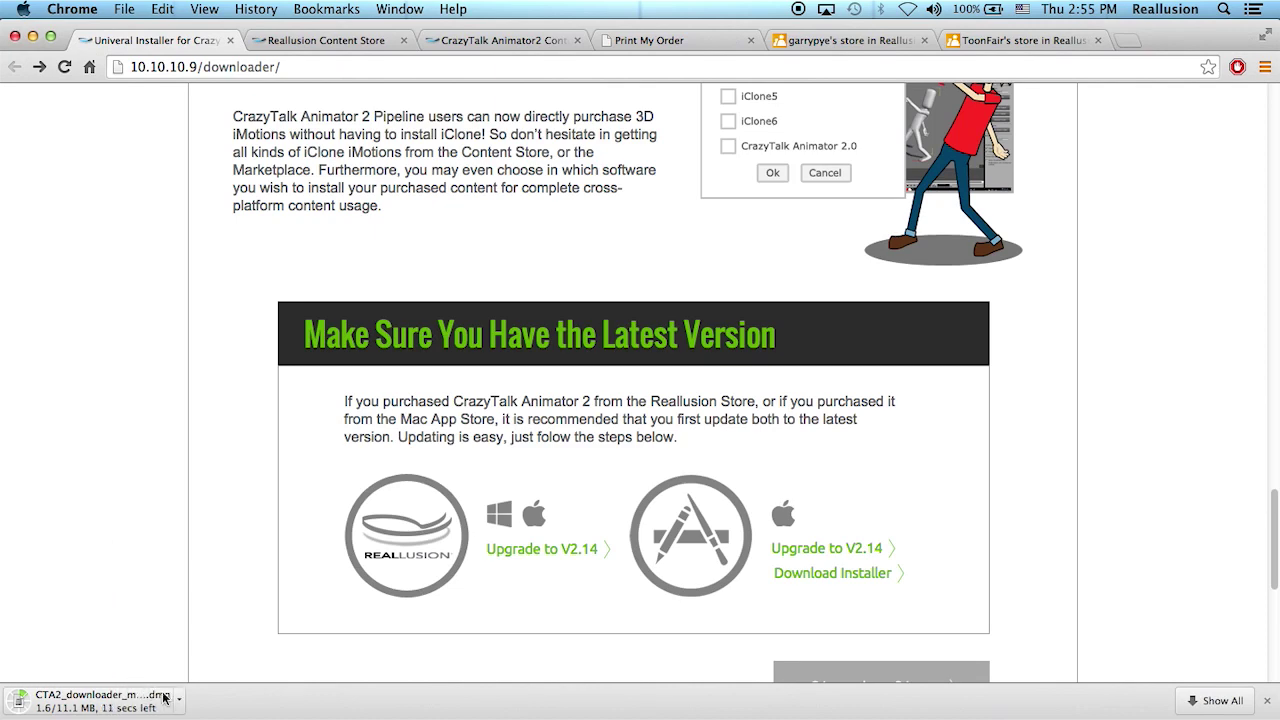
click(179, 700)
click(232, 698)
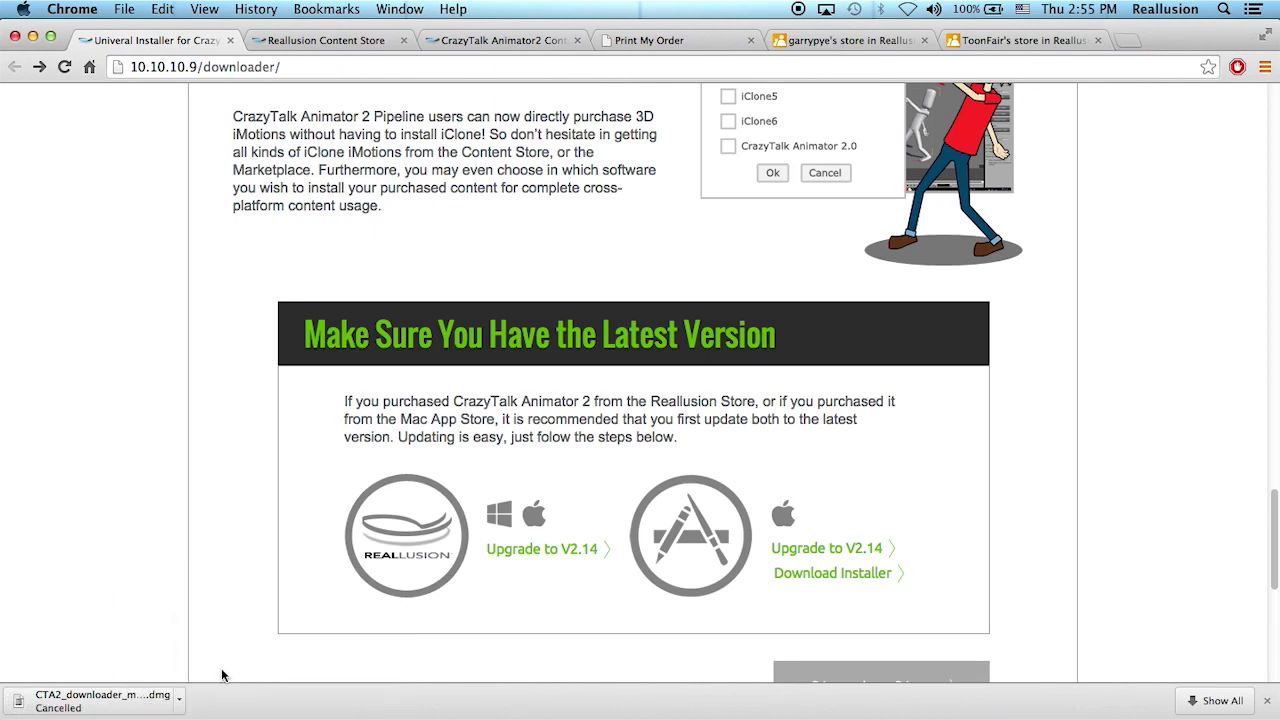
click(1267, 700)
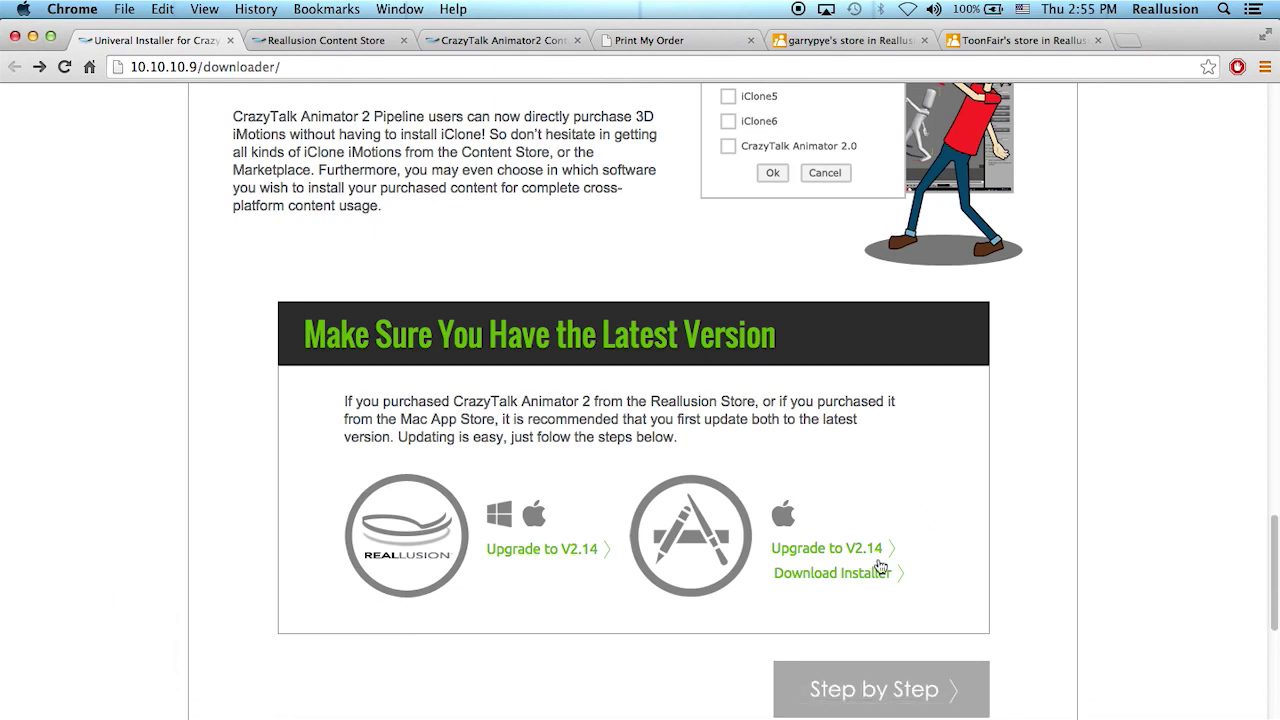
Step: Switch to CrazyTalk Animator 2 and back, reviewing the V2.14 upgrade links
click(716, 712)
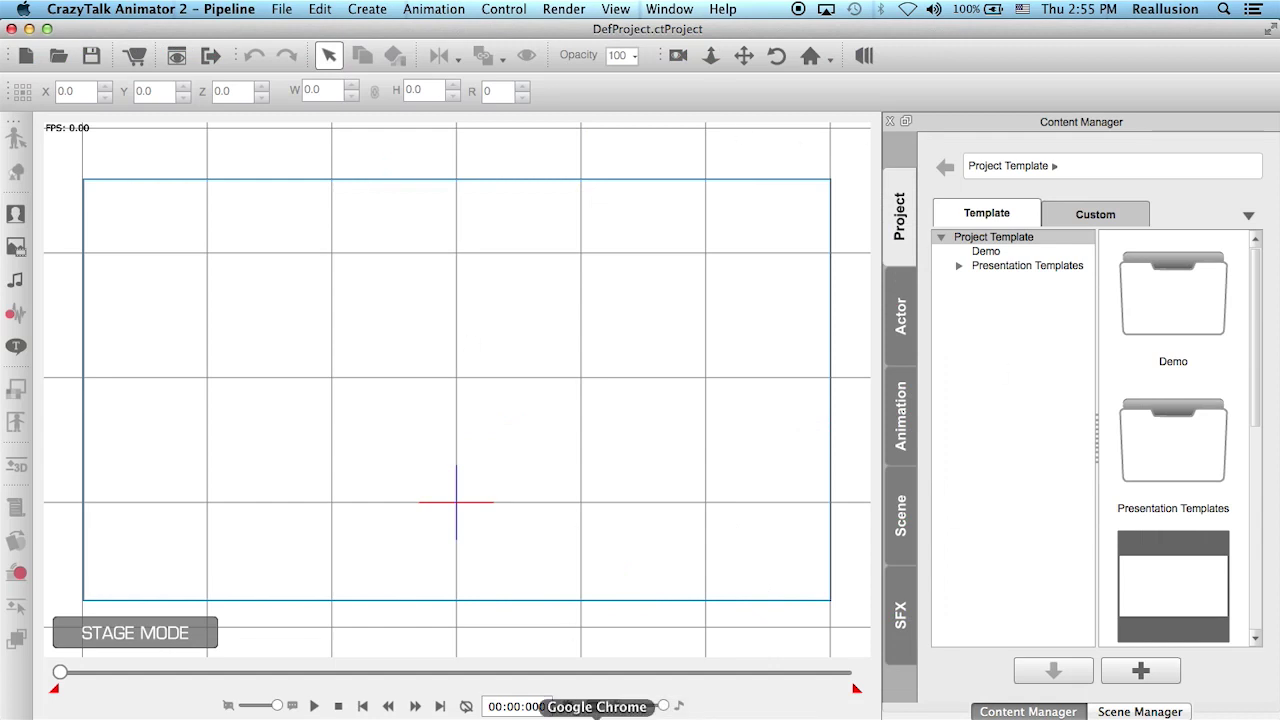
click(568, 708)
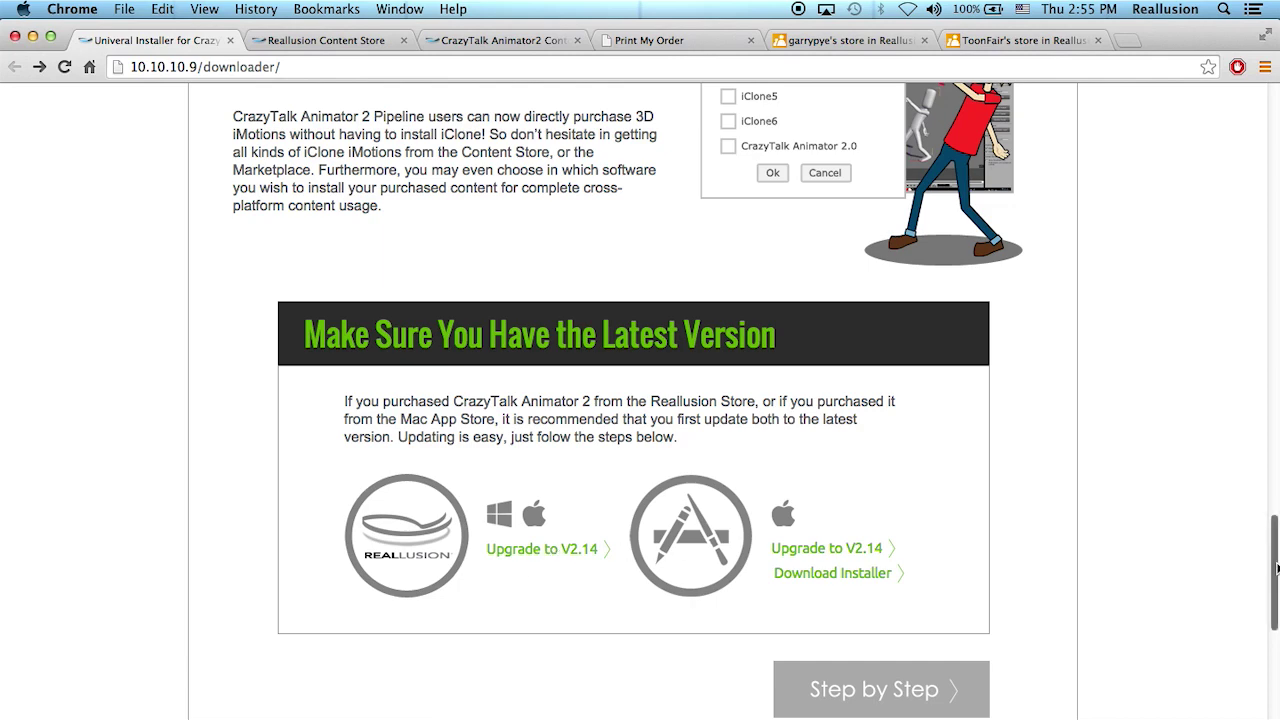
scroll(1277, 591, down, 3)
drag(1277, 591, 1277, 575)
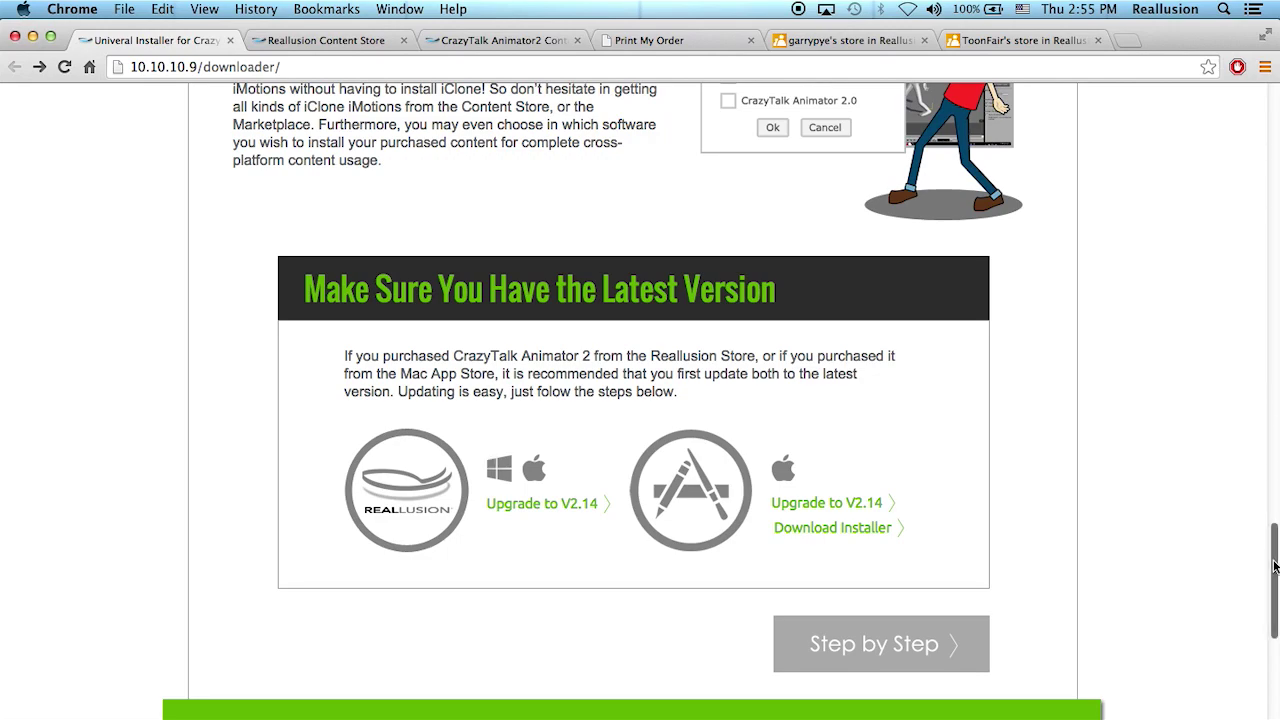
scroll(1275, 566, up, 10)
Step: View the Content Store, then the G2 Power Tools Vol. 2 Mega Presenter promo page
click(326, 40)
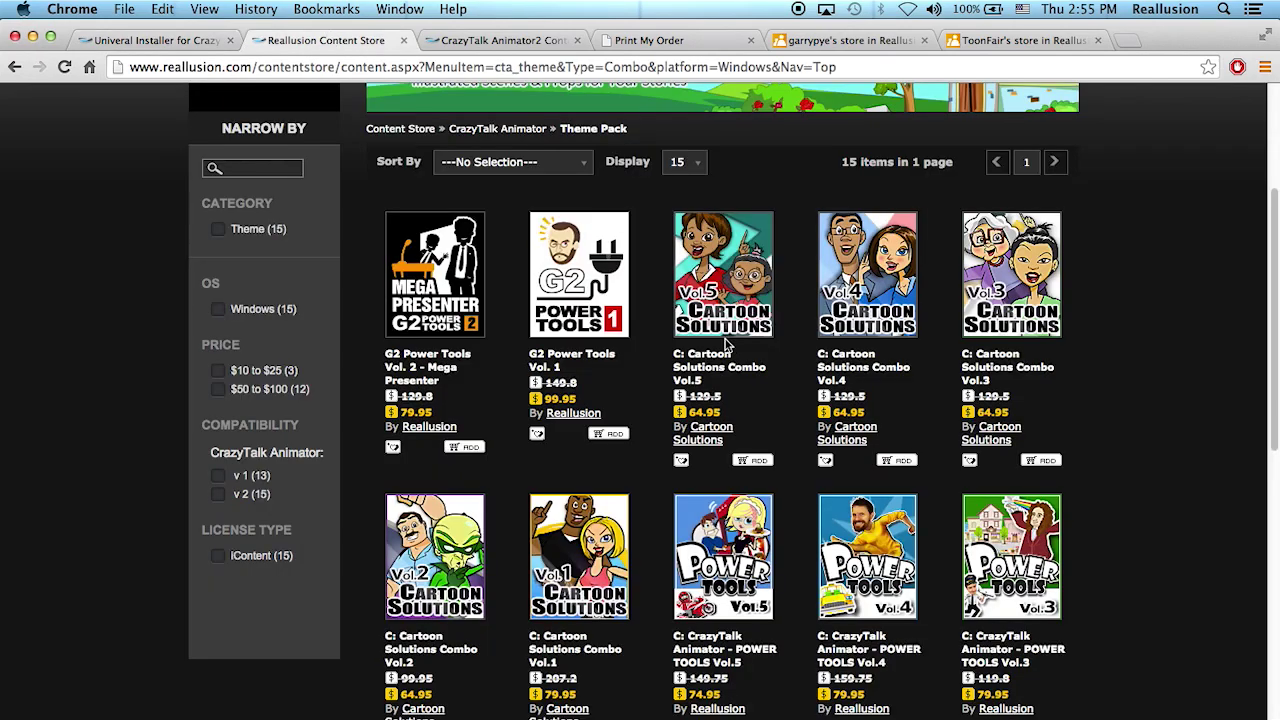
scroll(700, 300, up, 5)
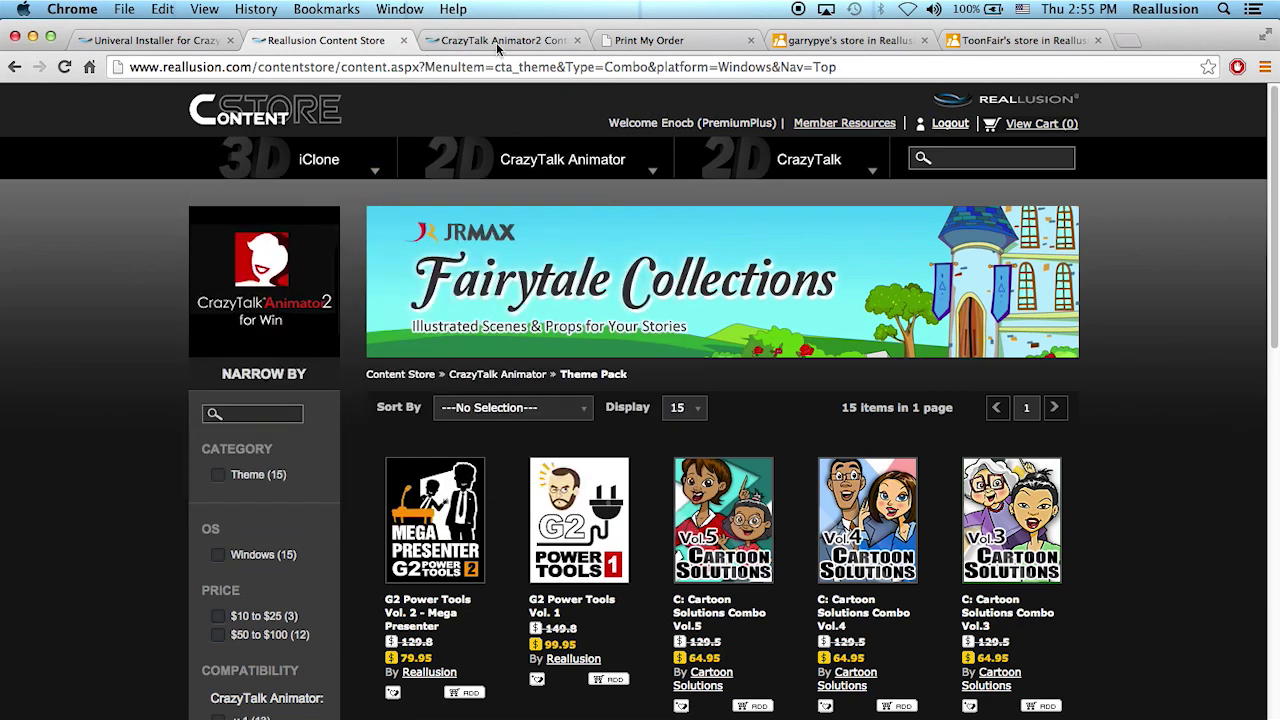
click(497, 40)
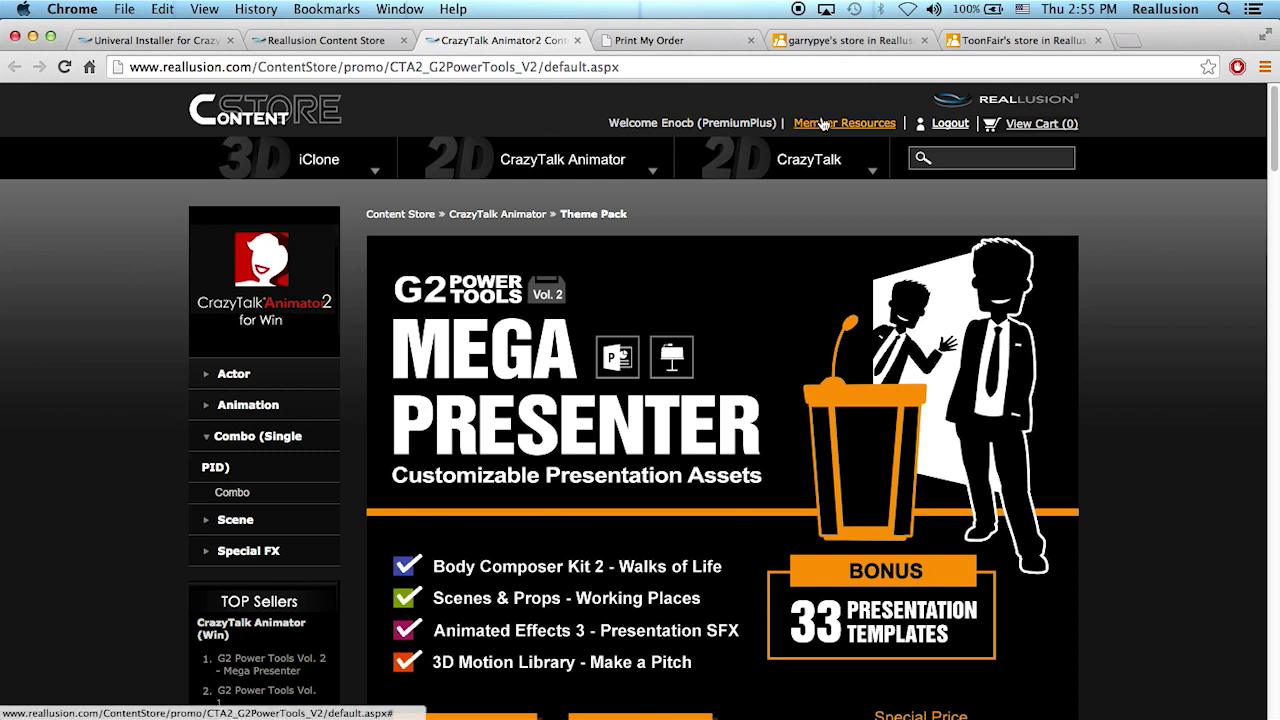
Step: Strip the address path and load reallusion.com in the same tab
click(253, 67)
drag(253, 67, 669, 77)
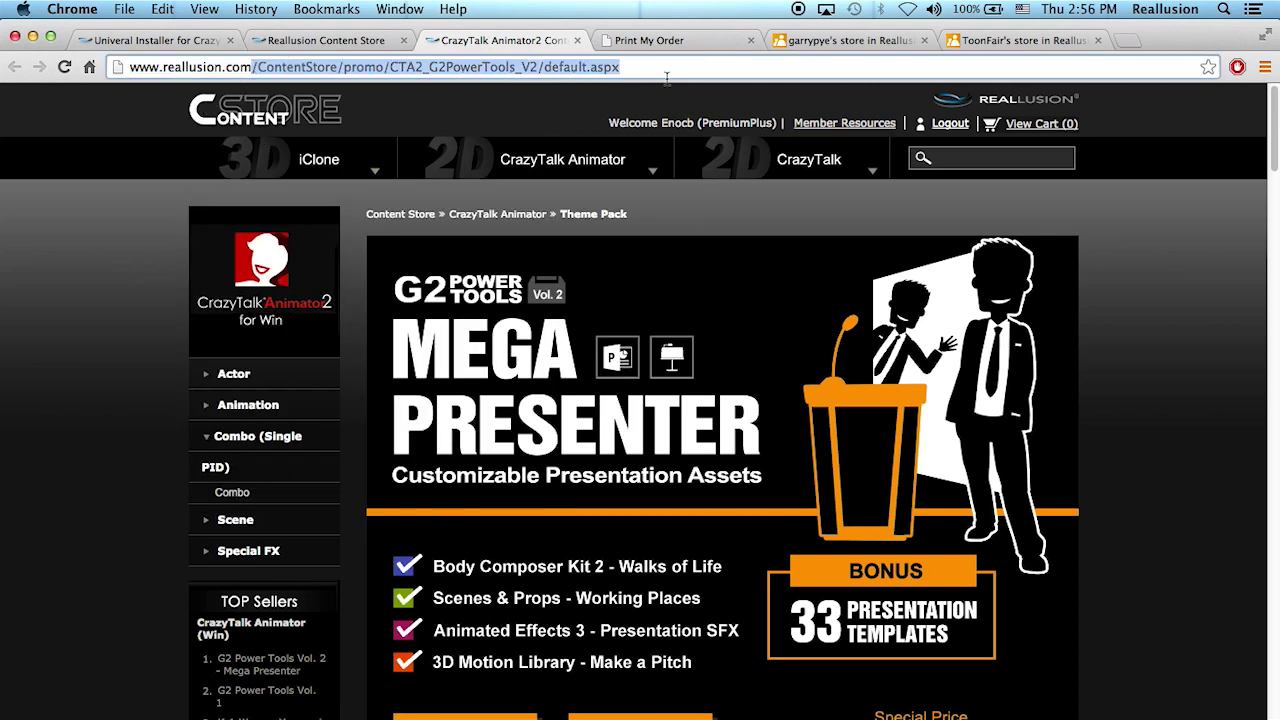
key(BackSpace)
key(Return)
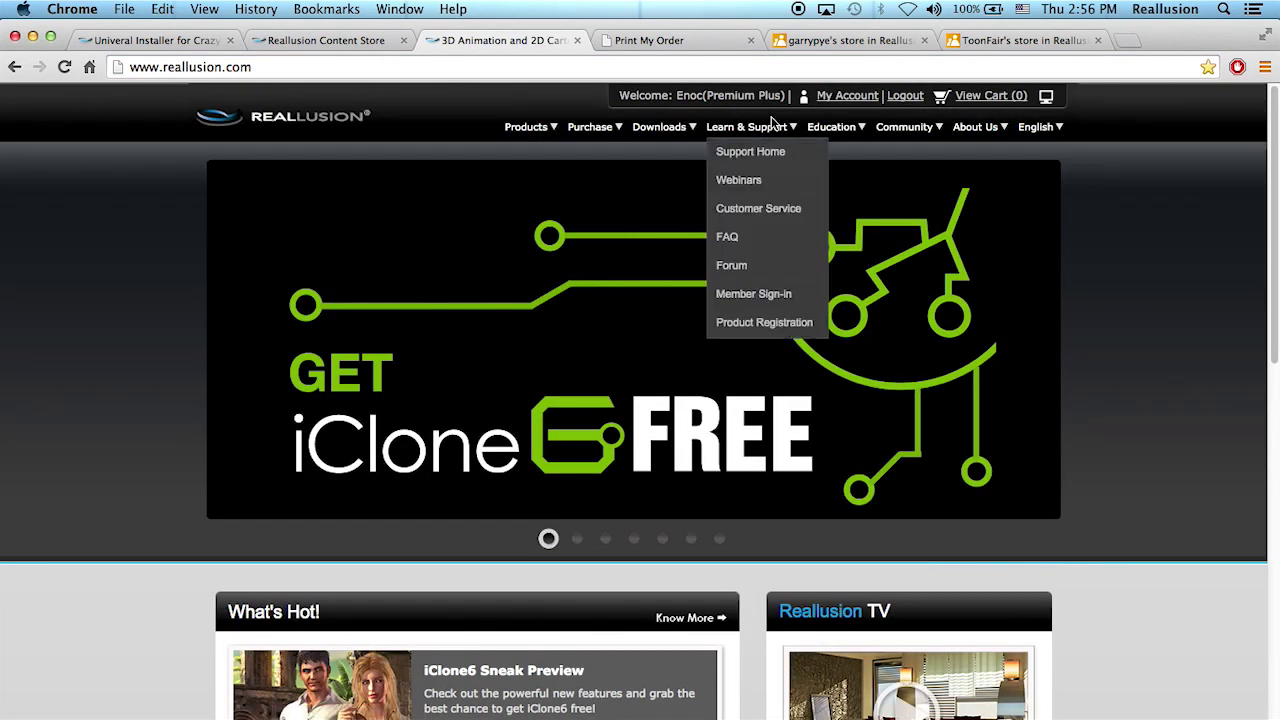
Step: Open the Reallusion Member Page and locate the Register Product & Upgrade serial-number field
click(834, 97)
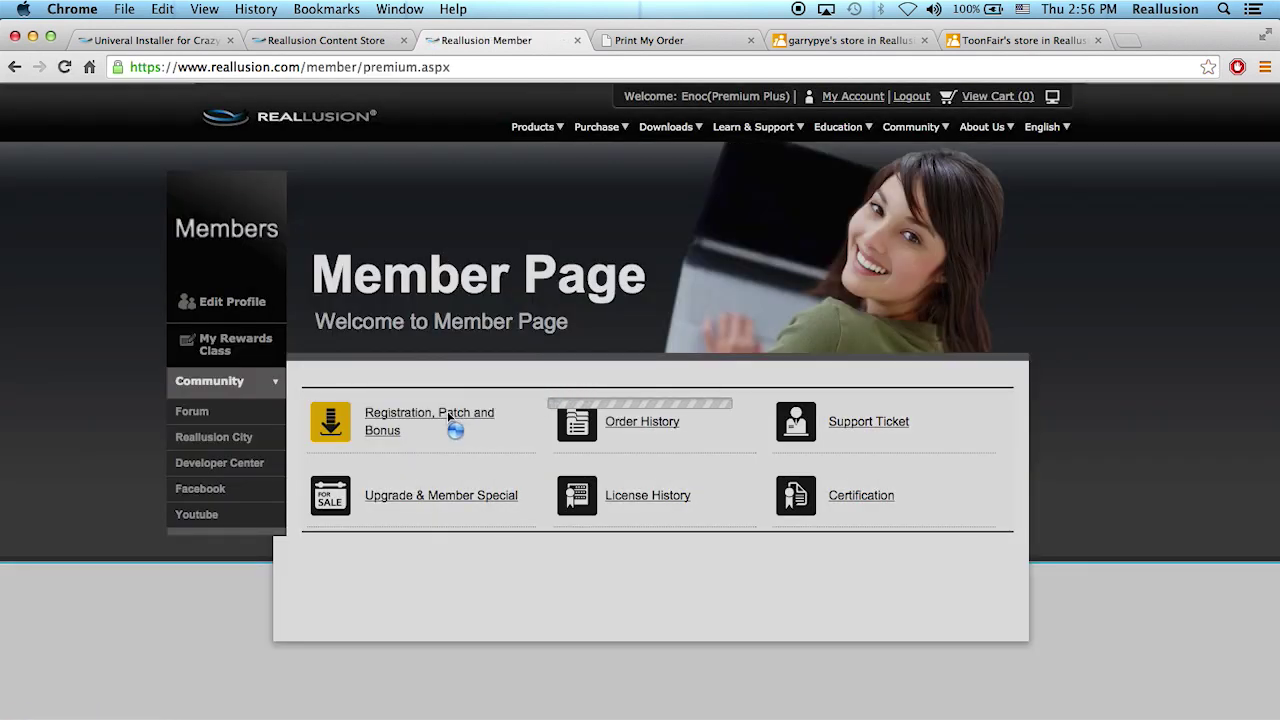
scroll(452, 420, down, 1)
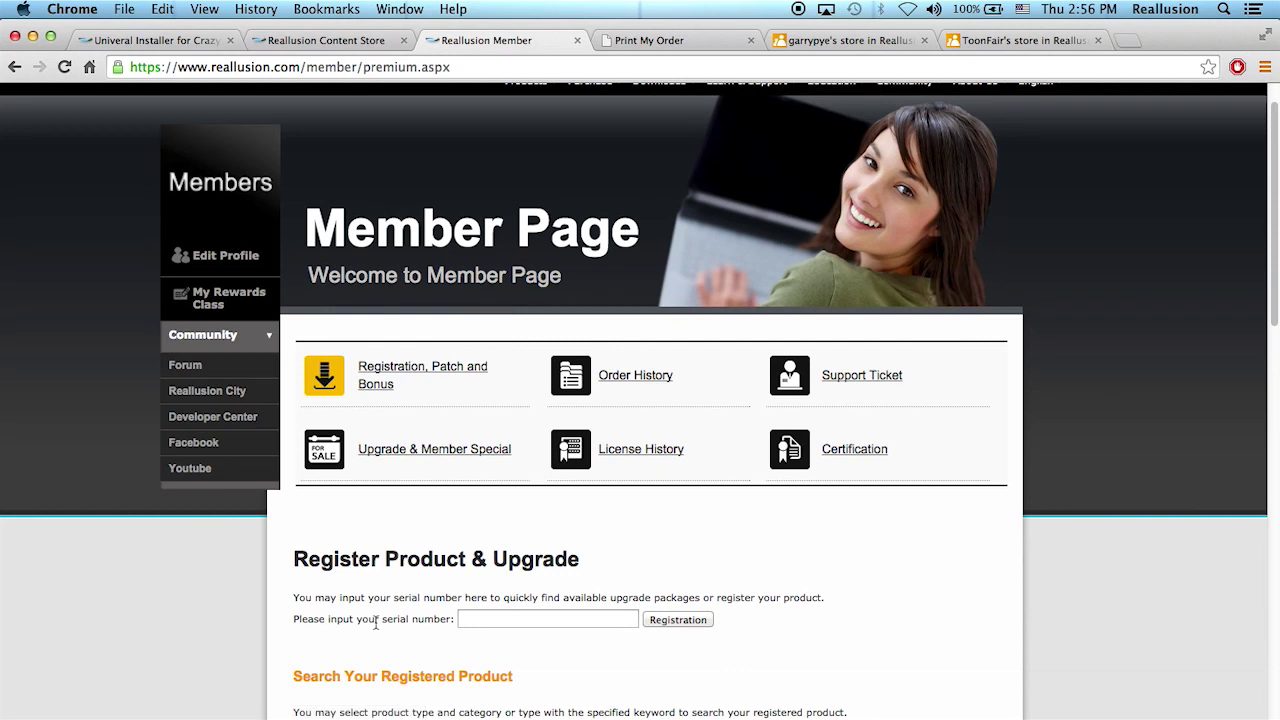
drag(382, 619, 450, 616)
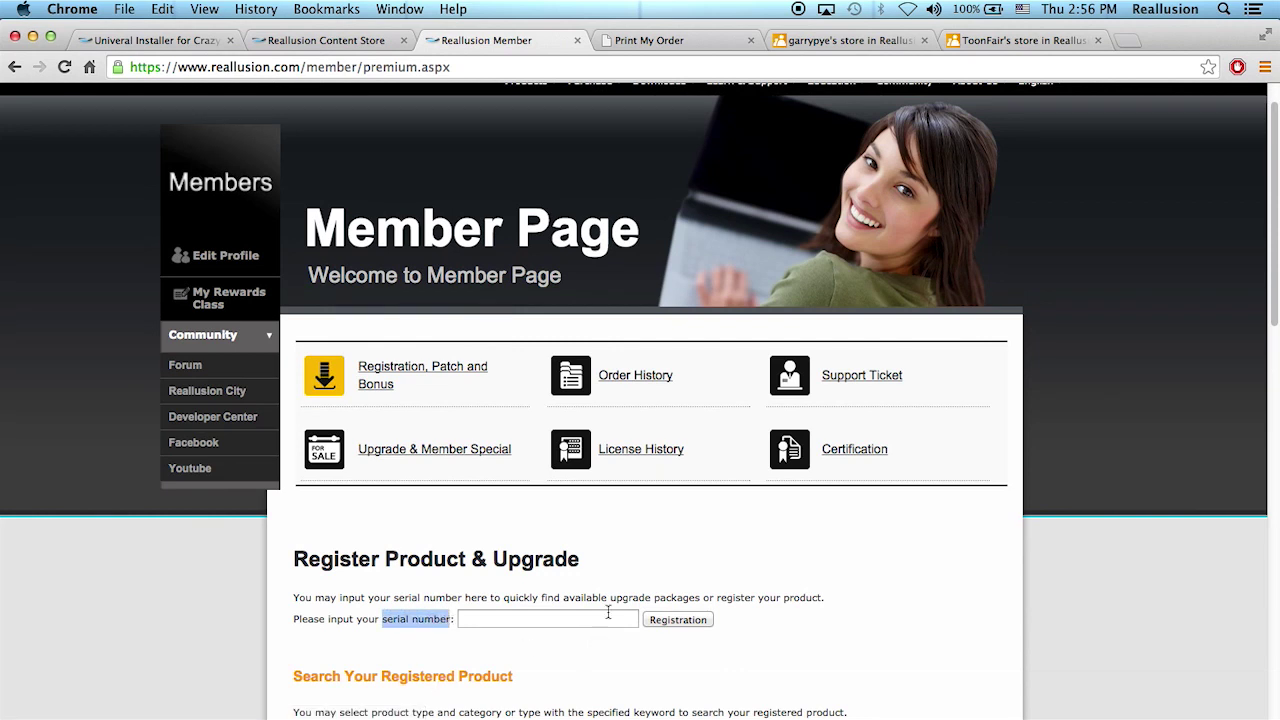
Step: Look up the serial in CrazyTalk Animator 2, then begin typing the serial key into the field
click(716, 714)
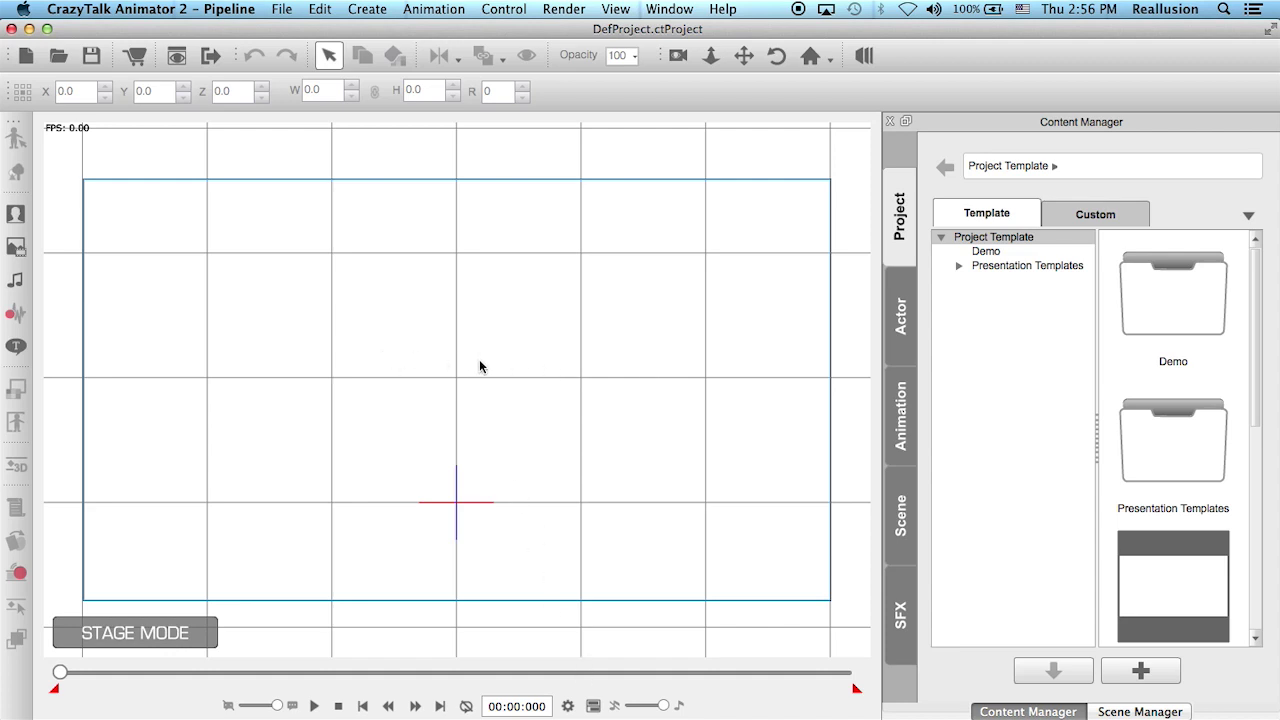
click(606, 712)
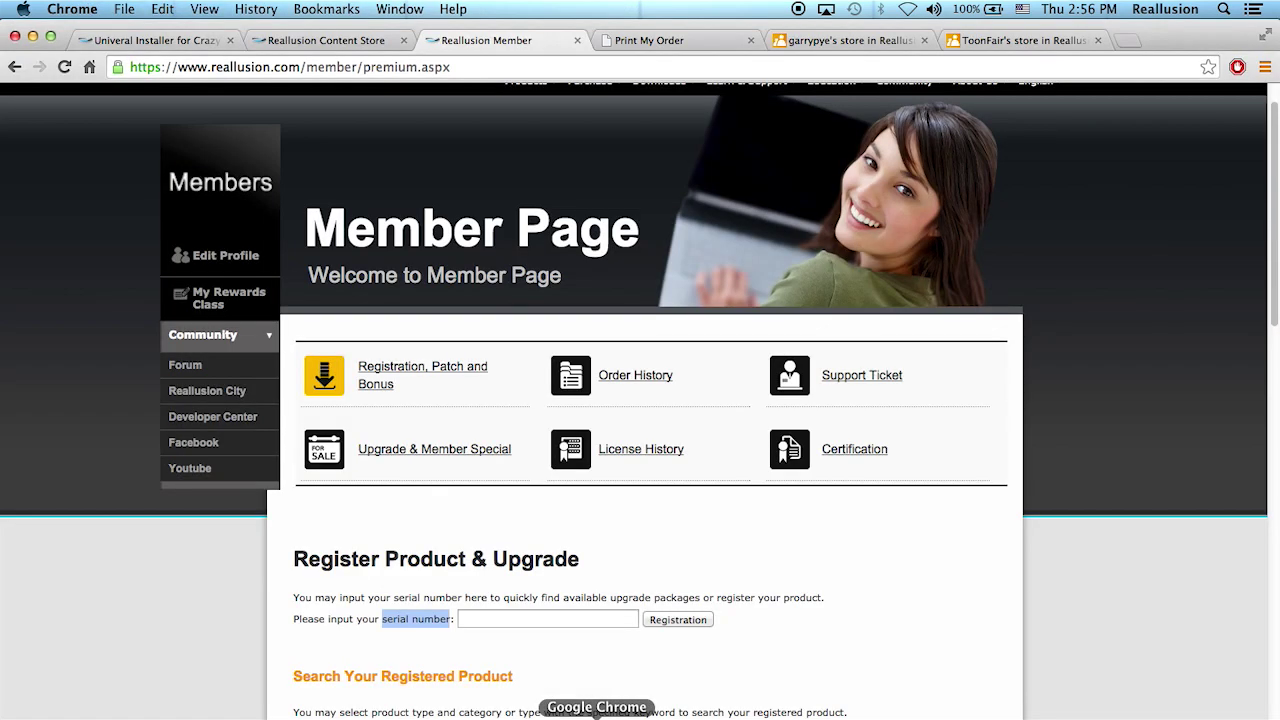
scroll(691, 215, up, 1)
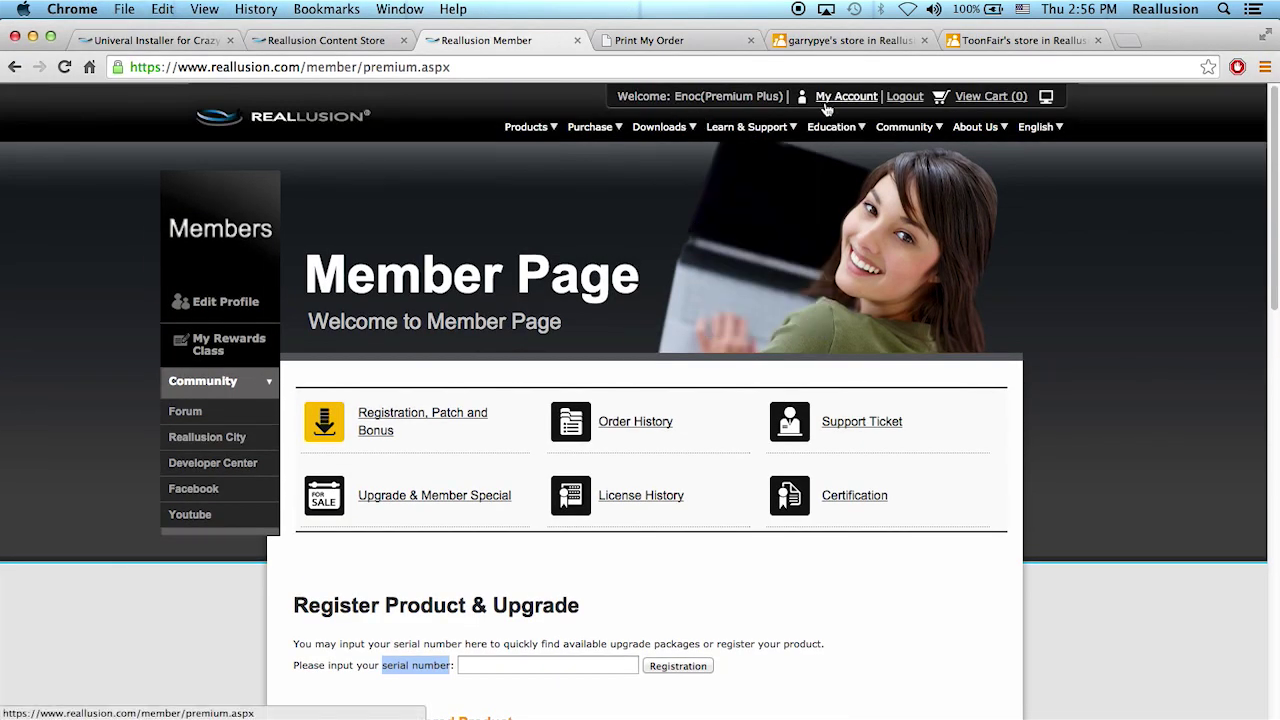
click(479, 665)
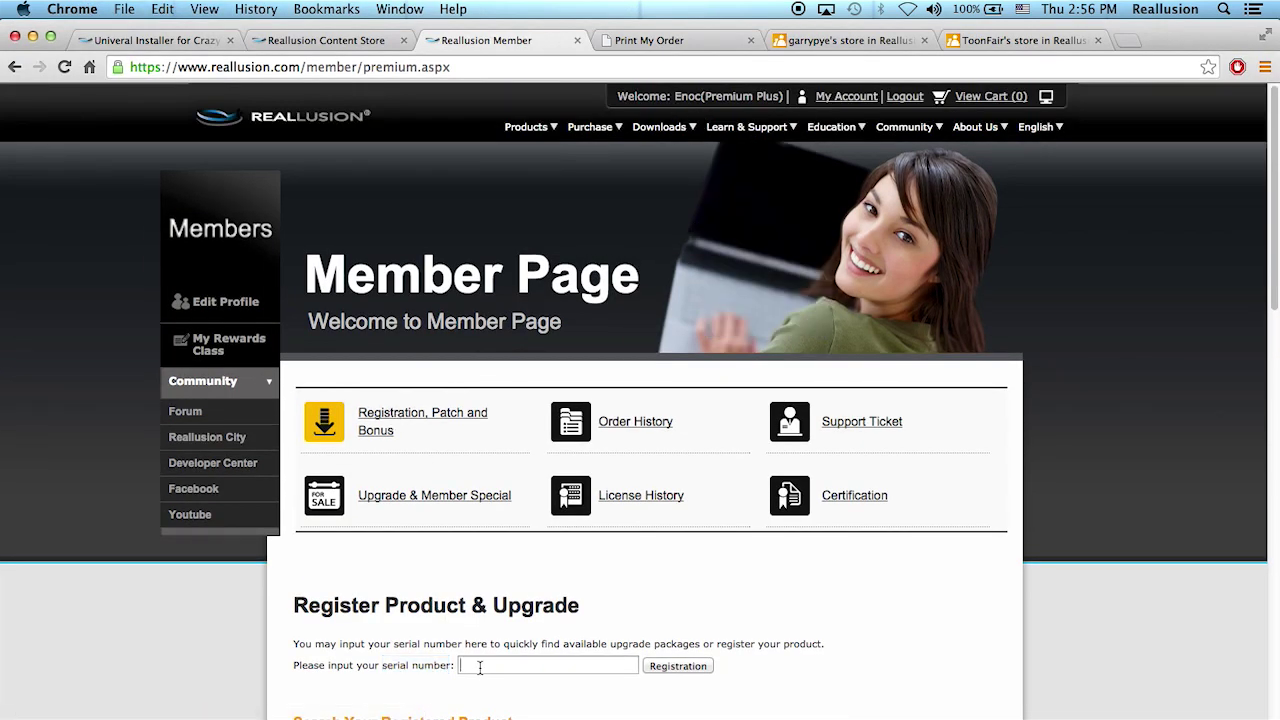
scroll(479, 669, down, 1)
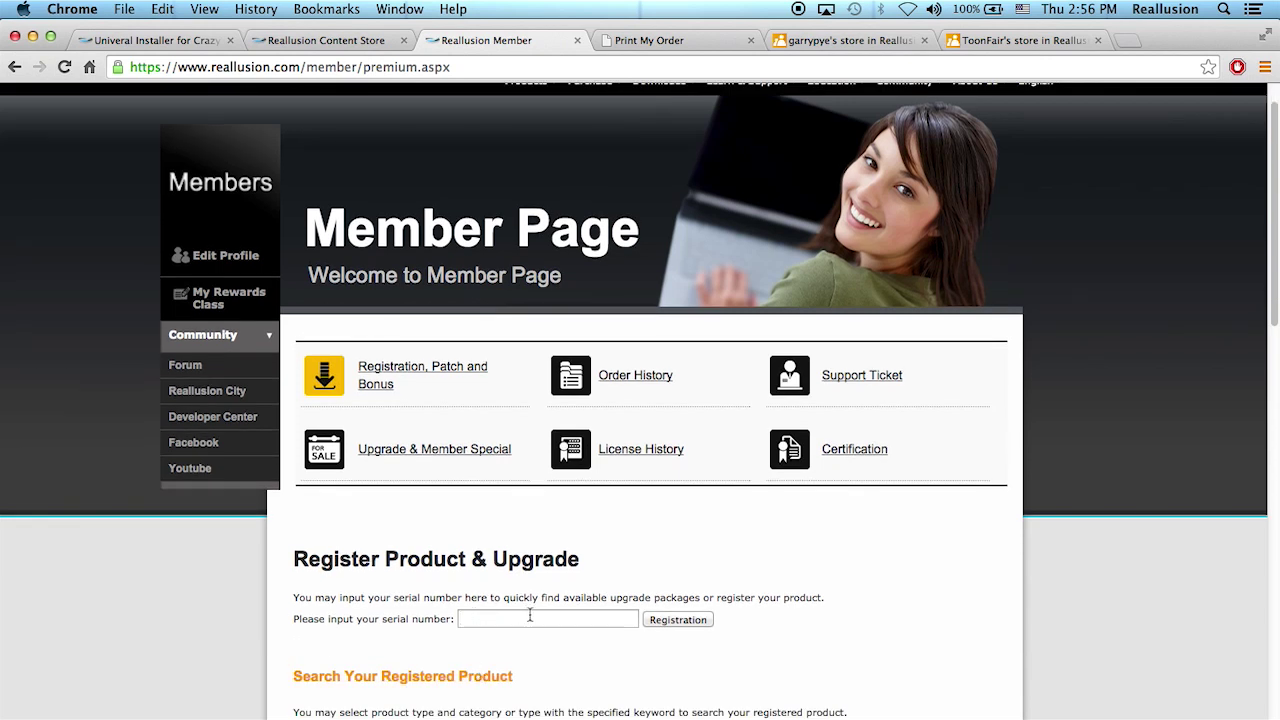
Step: Reopen Registration, Patch and Bonus and review the registered products table and its download links
click(426, 373)
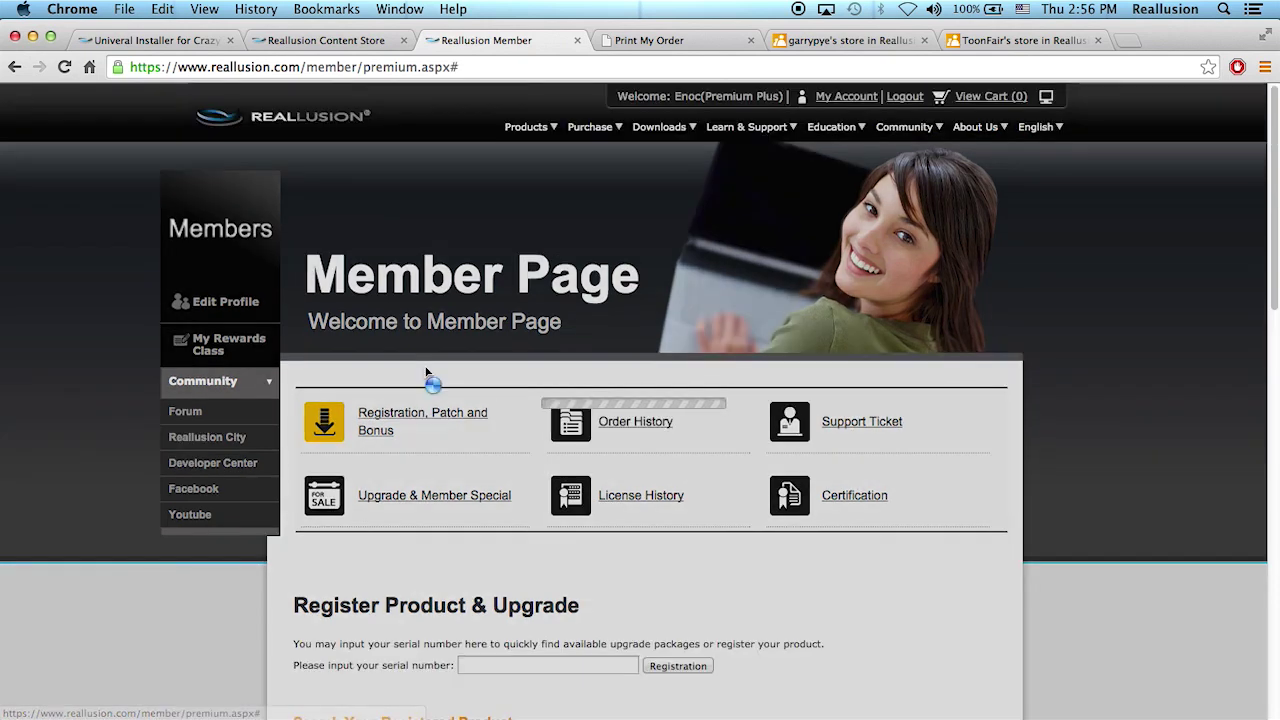
scroll(674, 482, down, 5)
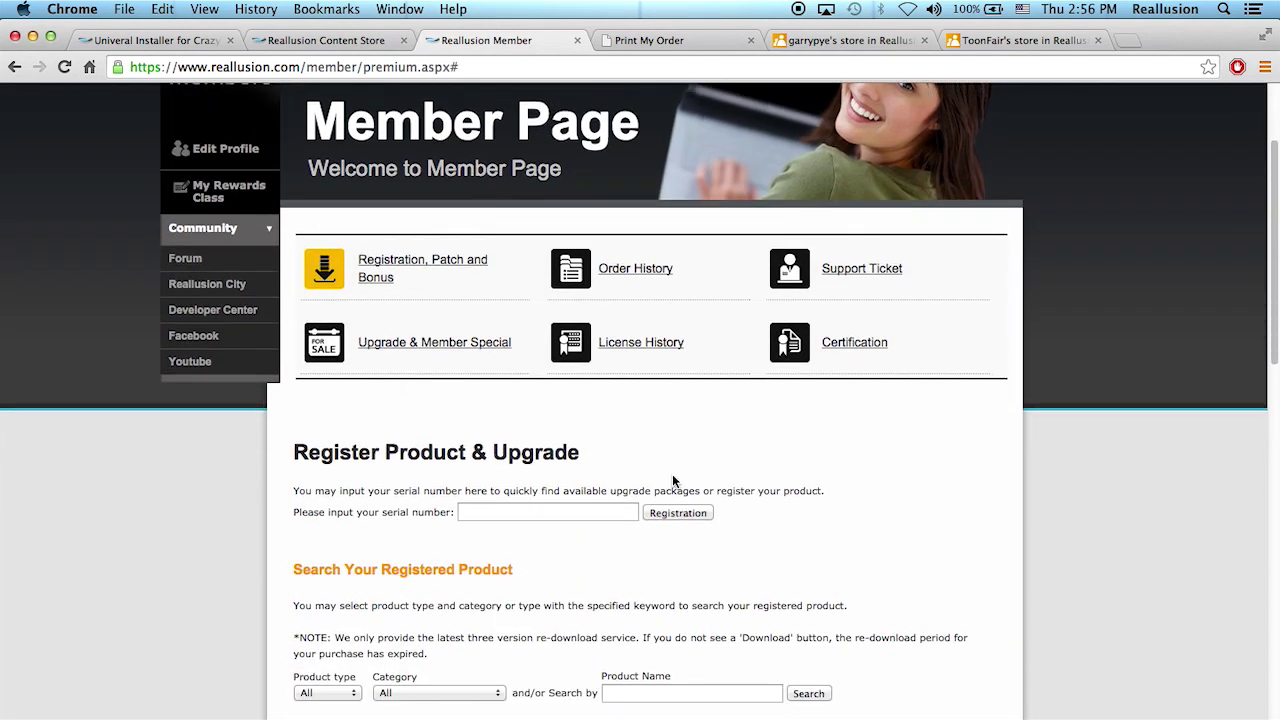
scroll(672, 482, down, 4)
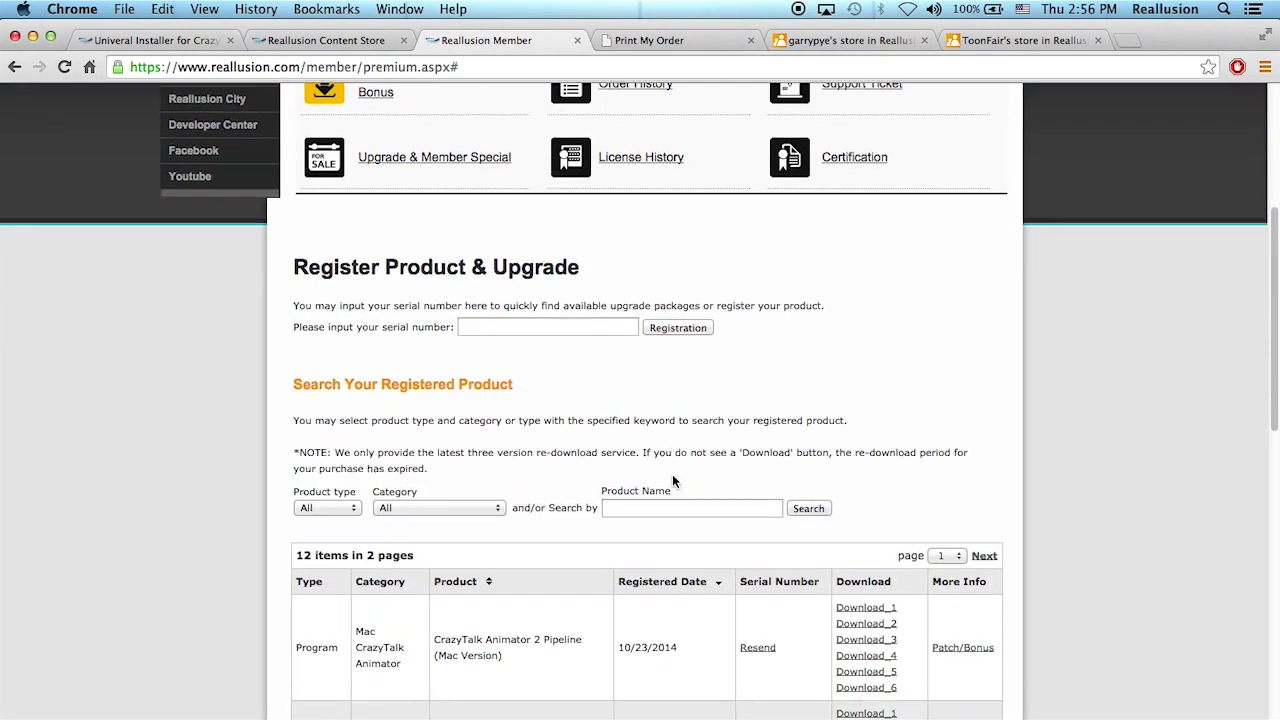
scroll(672, 476, down, 1)
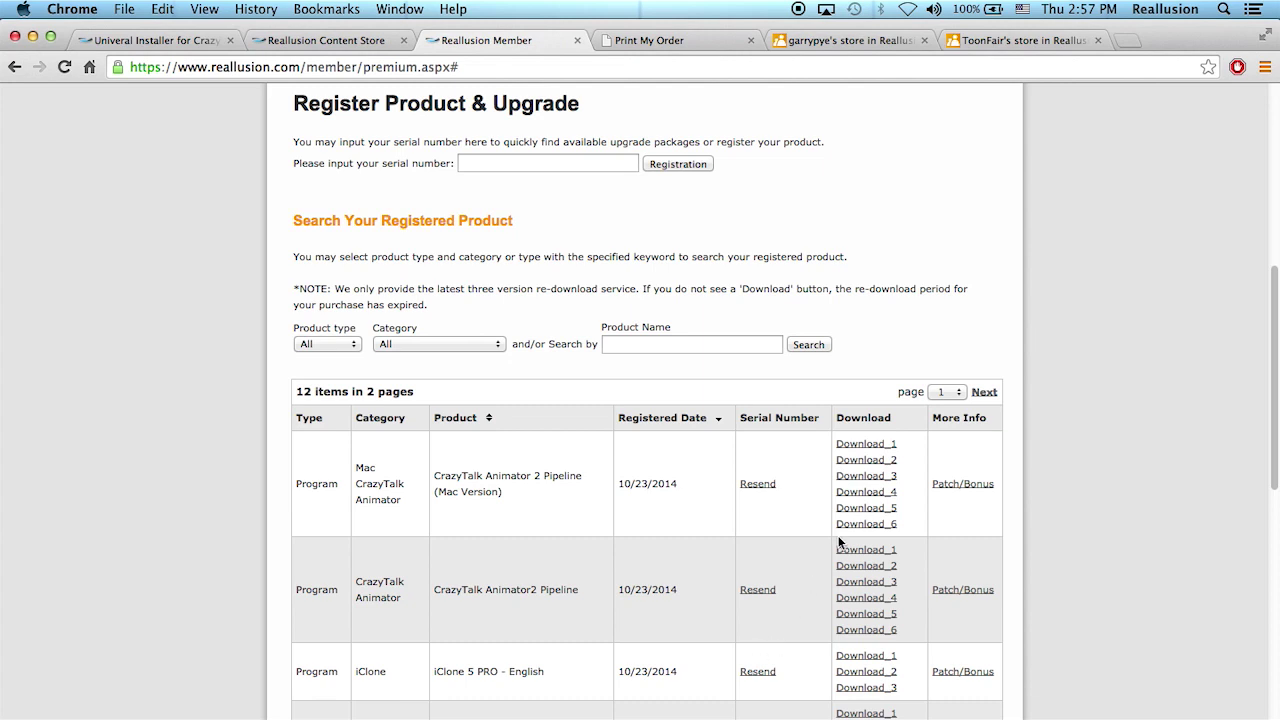
click(866, 444)
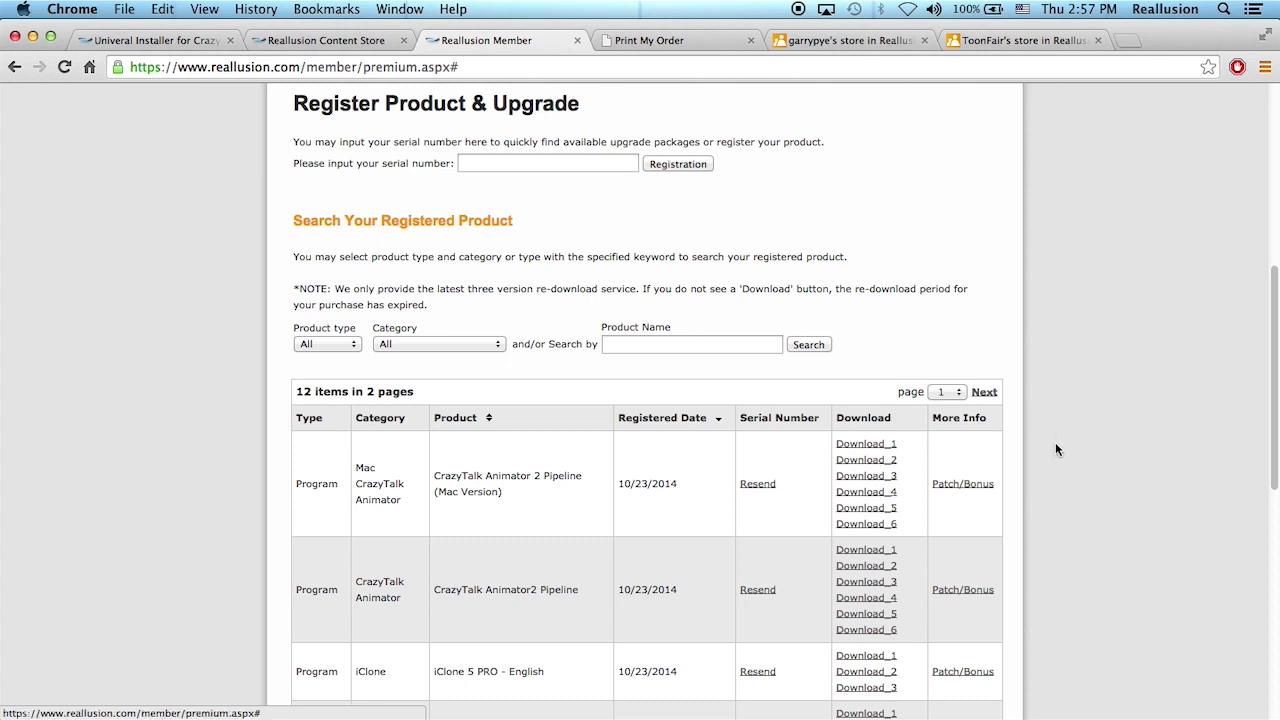
scroll(865, 368, up, 5)
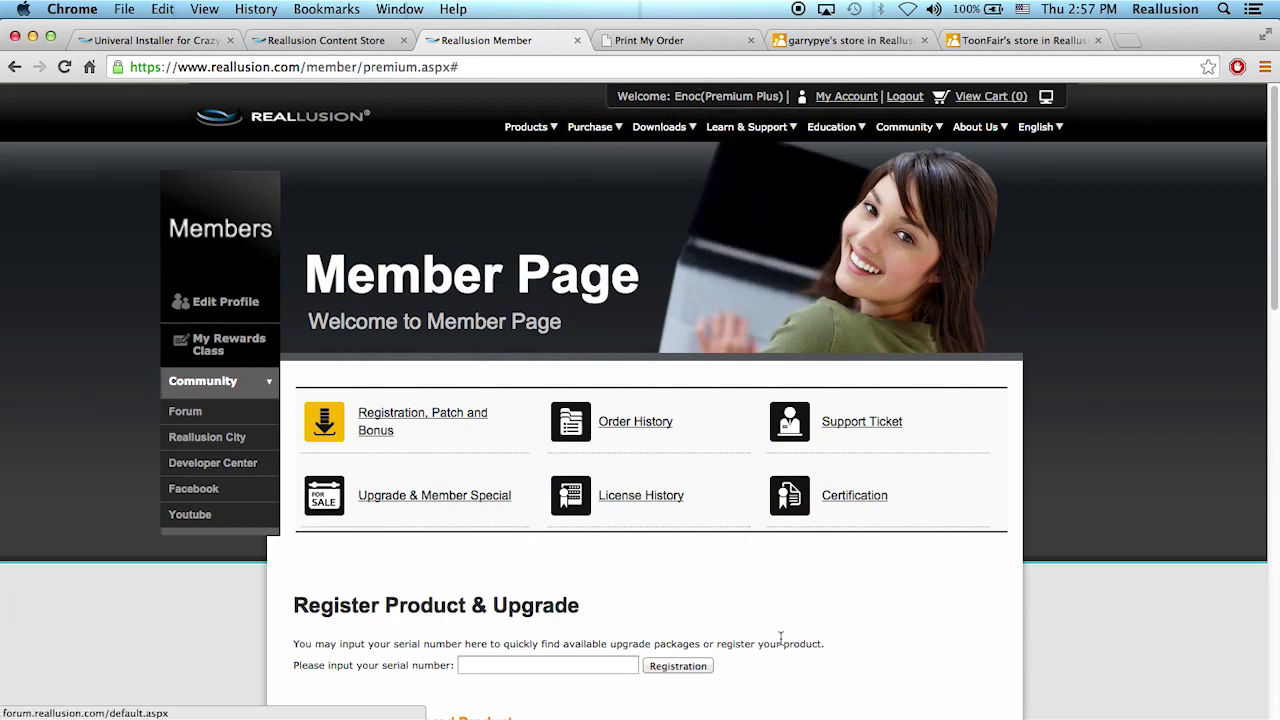
Step: Bring up the Print My Order page showing the $79.95 Mega Presenter invoice and download details
click(790, 714)
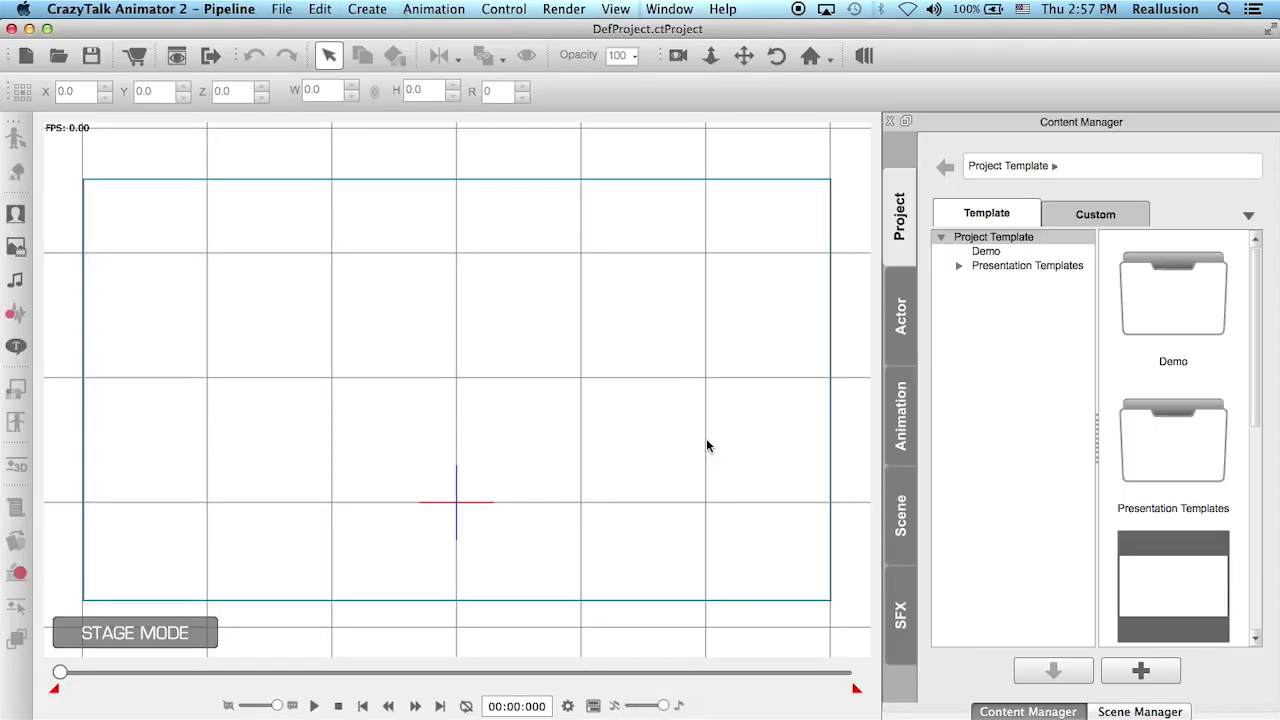
click(543, 712)
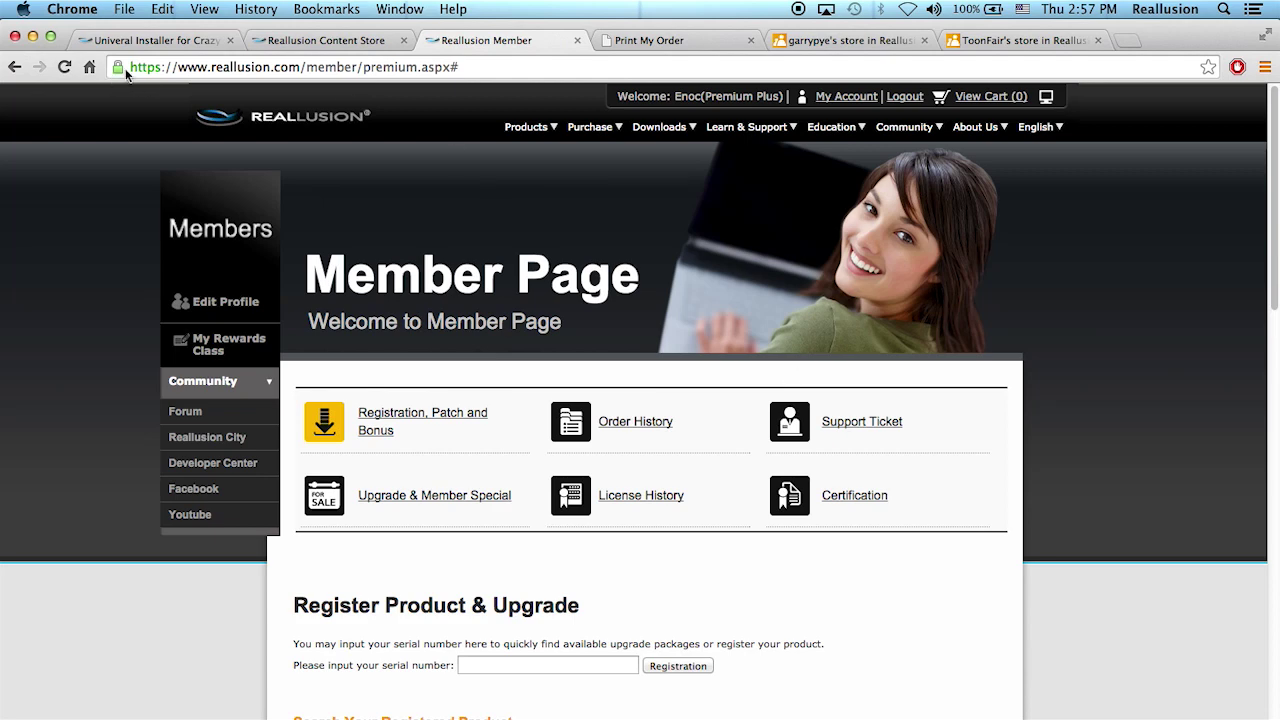
click(300, 41)
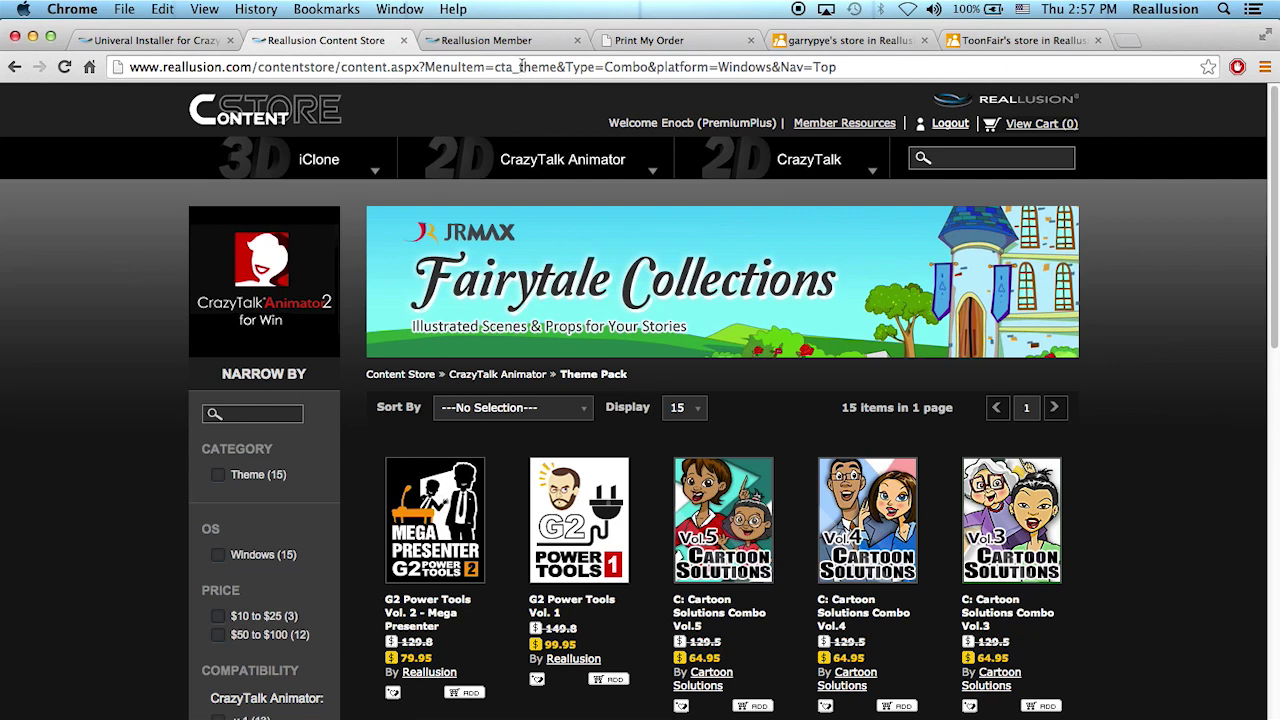
click(655, 42)
scroll(645, 390, up, 2)
scroll(700, 450, down, 1)
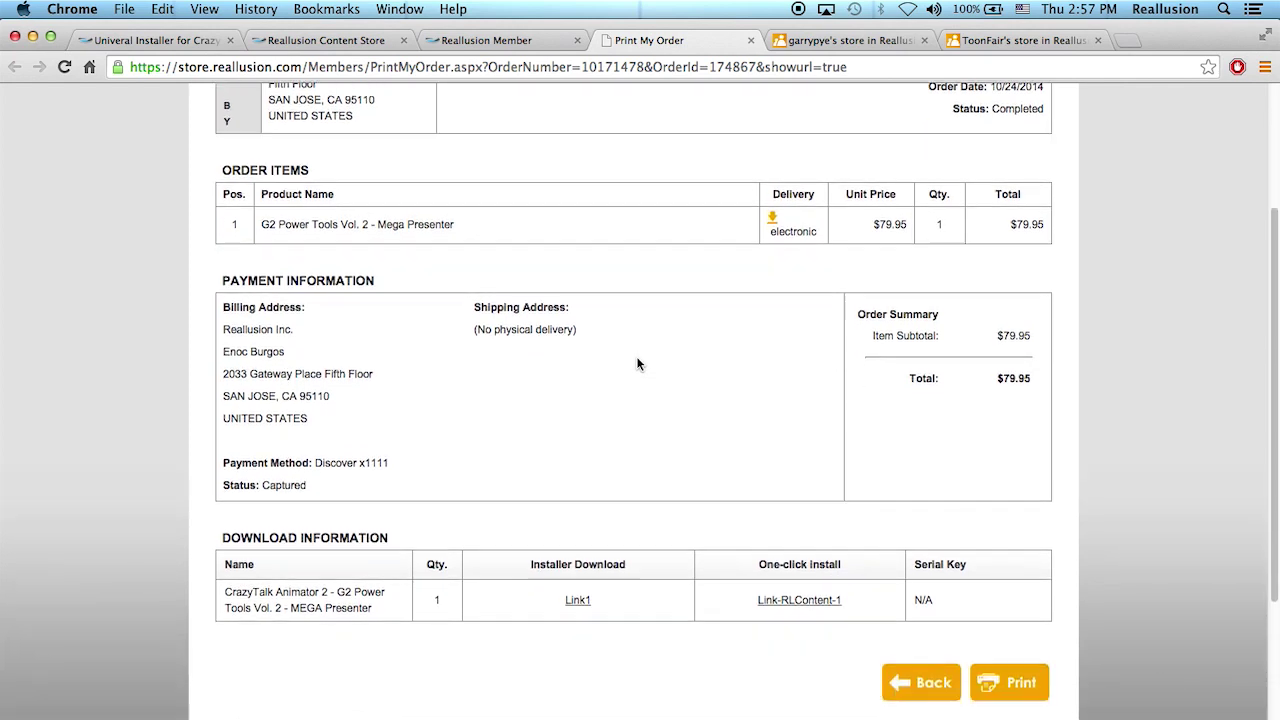
Step: Download the Link-RLContent-1 install file and reveal marketplacedlist.rlcontent in Finder's Downloads folder
click(812, 604)
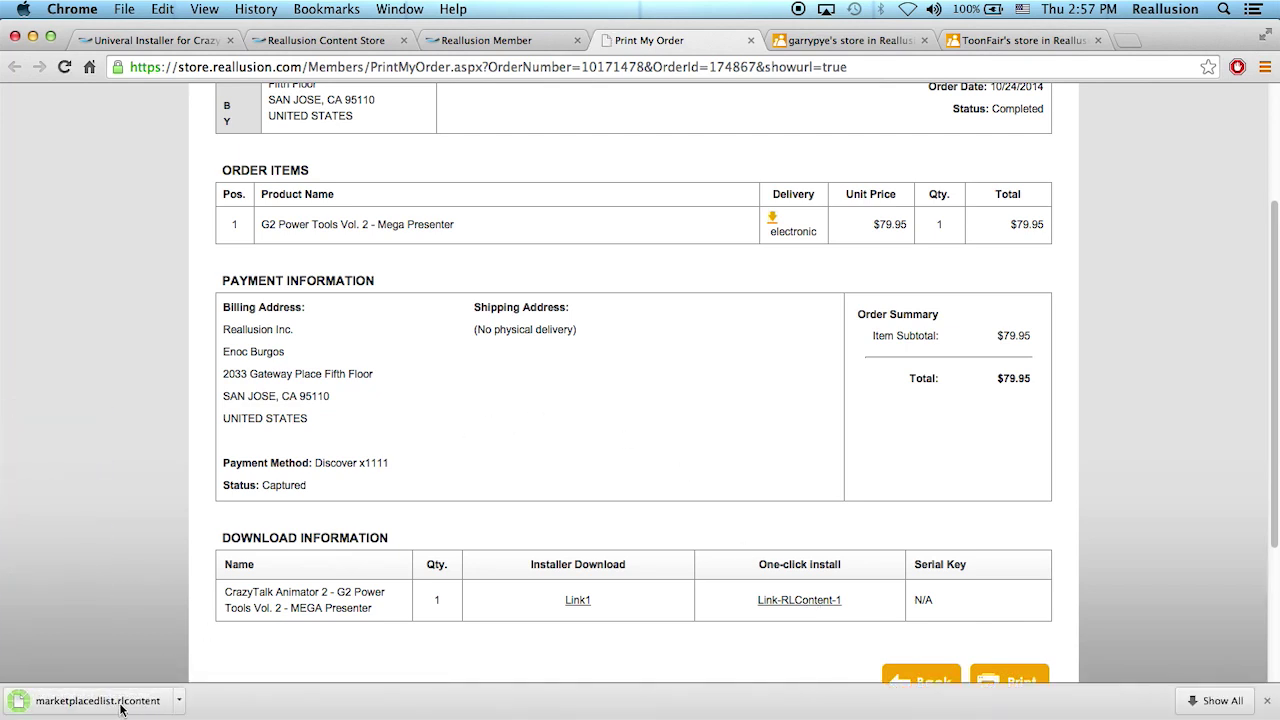
click(179, 701)
click(239, 682)
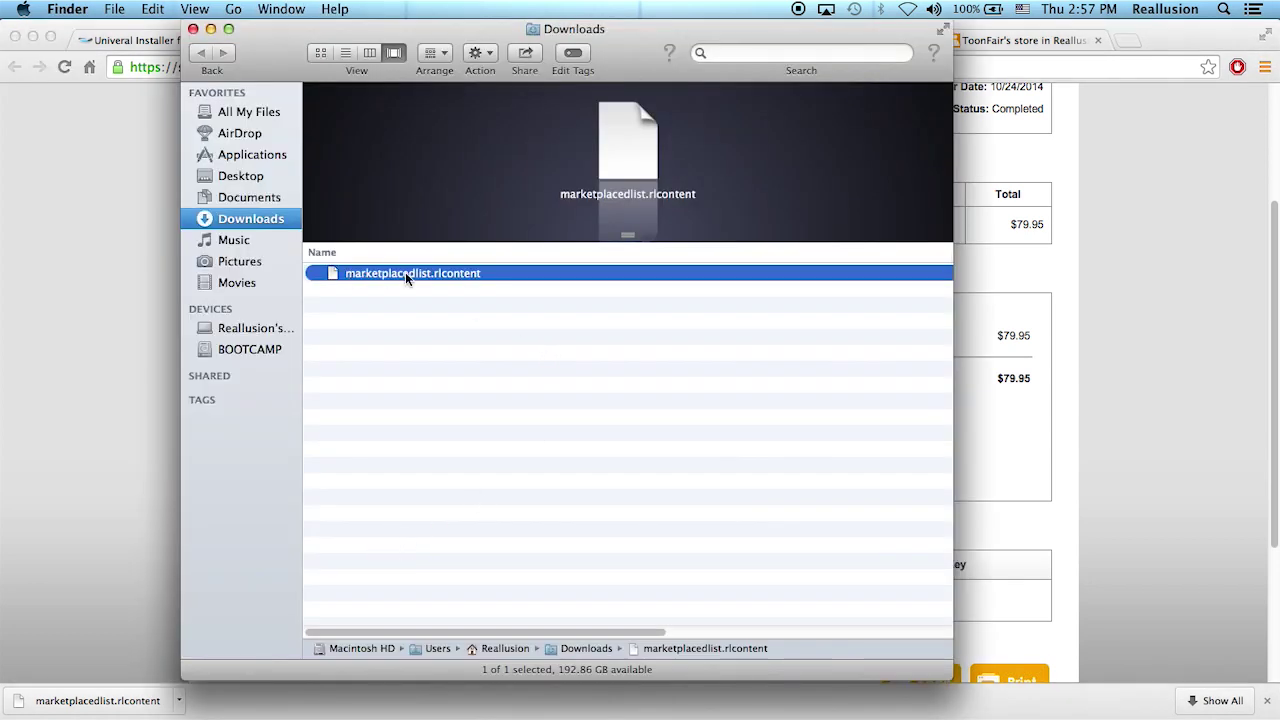
Step: Rename marketplacedlist.rlcontent to marketplacedlist.rld and accept the .rld extension change
click(430, 277)
click(442, 274)
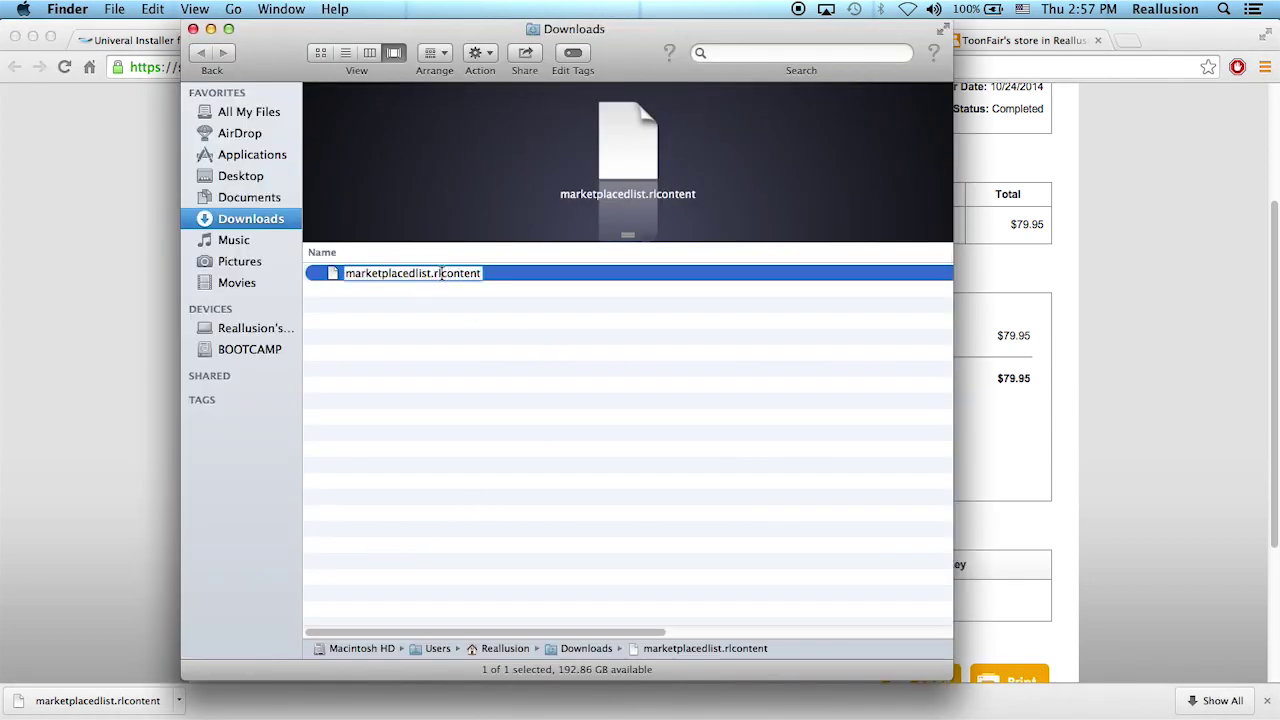
key(Return)
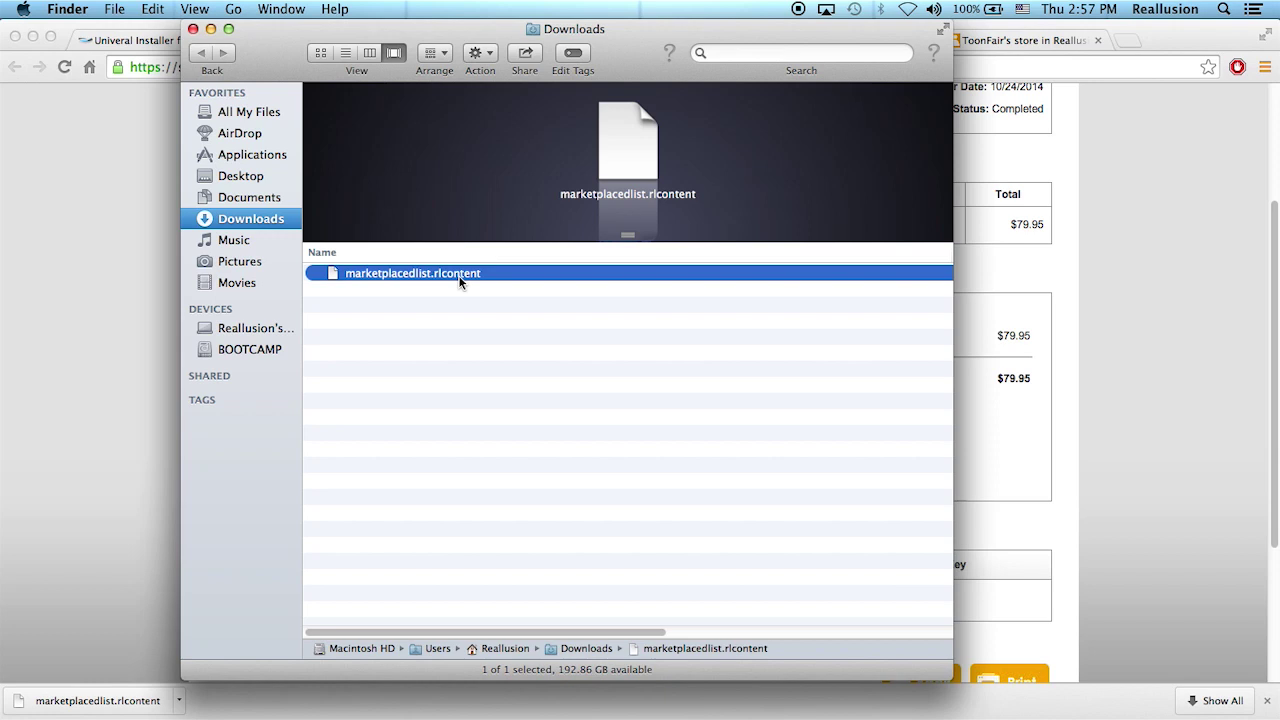
click(455, 273)
click(445, 273)
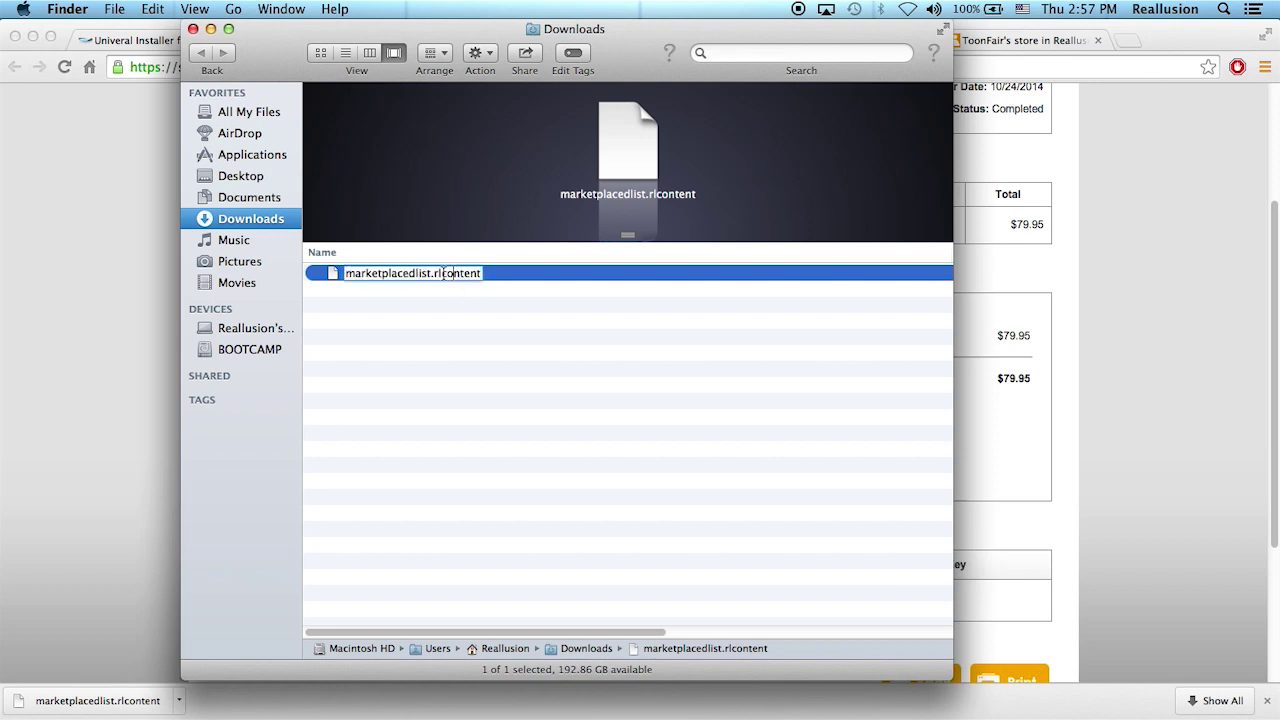
drag(449, 276, 515, 276)
text(d)
key(Return)
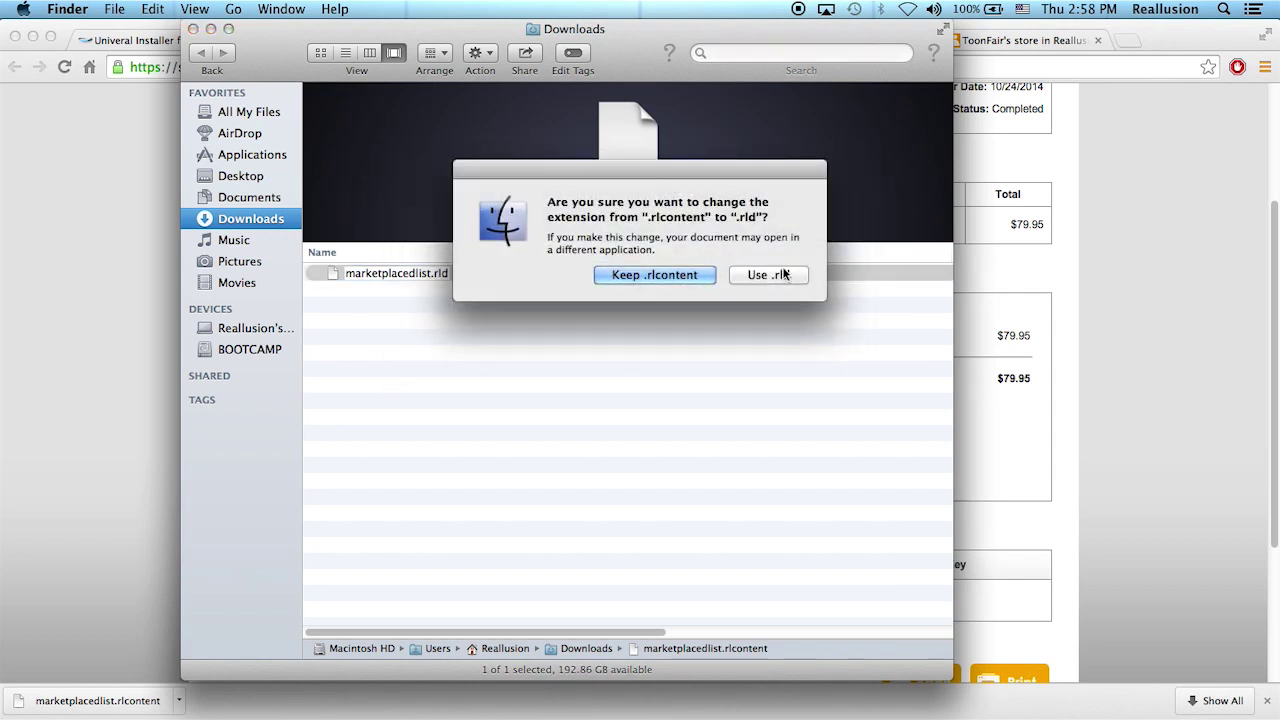
click(699, 295)
click(420, 275)
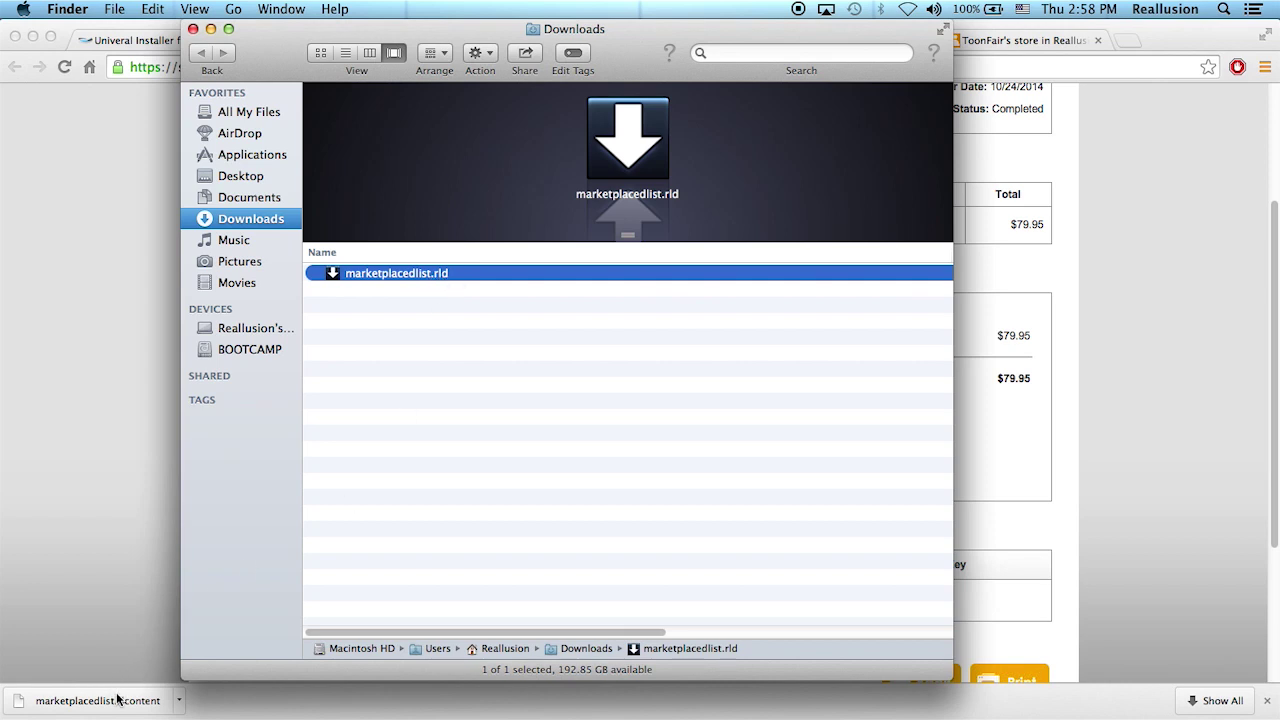
click(417, 495)
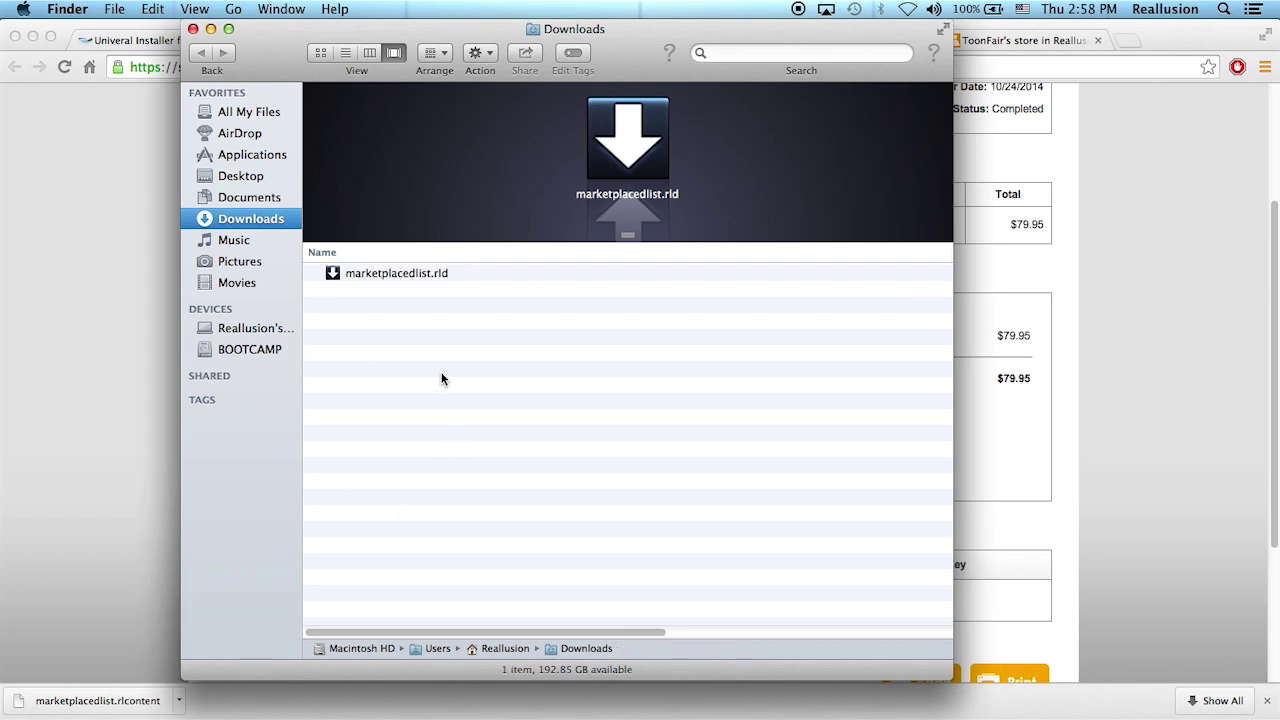
Step: Launch the Content Downloader from marketplacedlist.rld and minimize Finder, Chrome and CrazyTalk
double_click(412, 272)
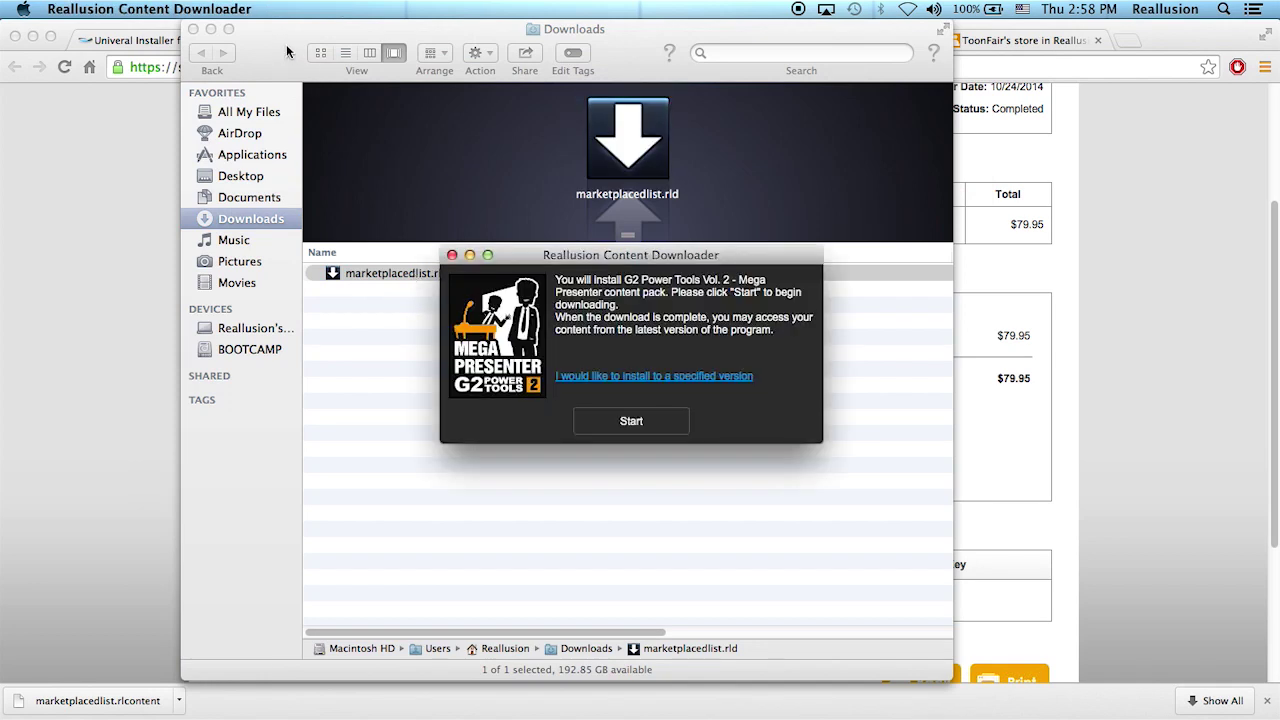
click(211, 29)
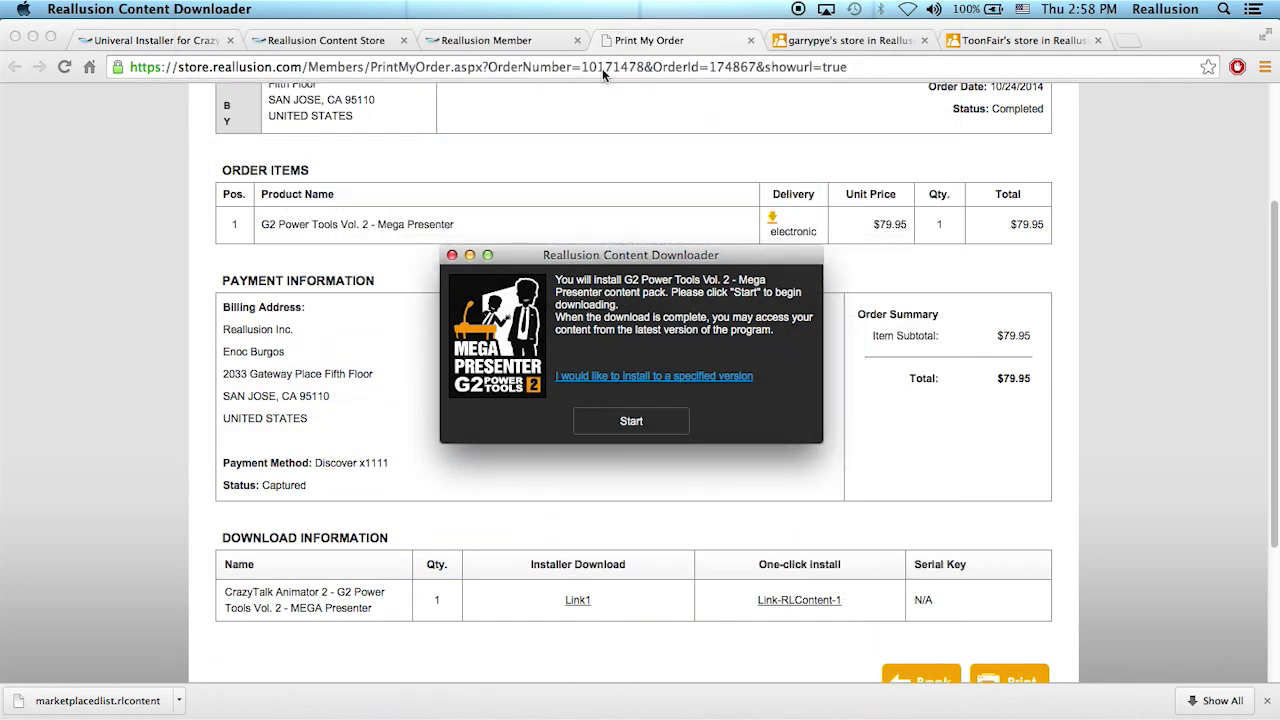
click(530, 40)
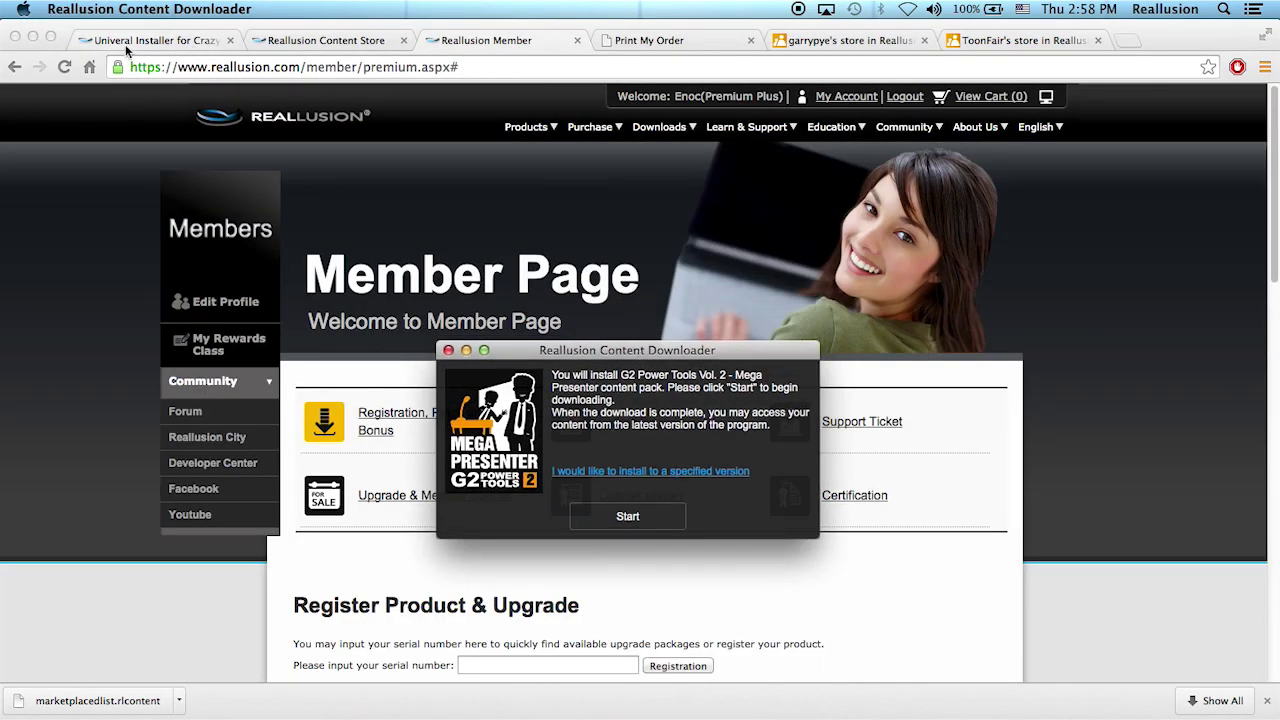
click(32, 36)
click(30, 32)
Step: Choose to install to a specified version, showing CrazyTalk Animator 2.0 ticked beside the downloader
drag(629, 356, 629, 206)
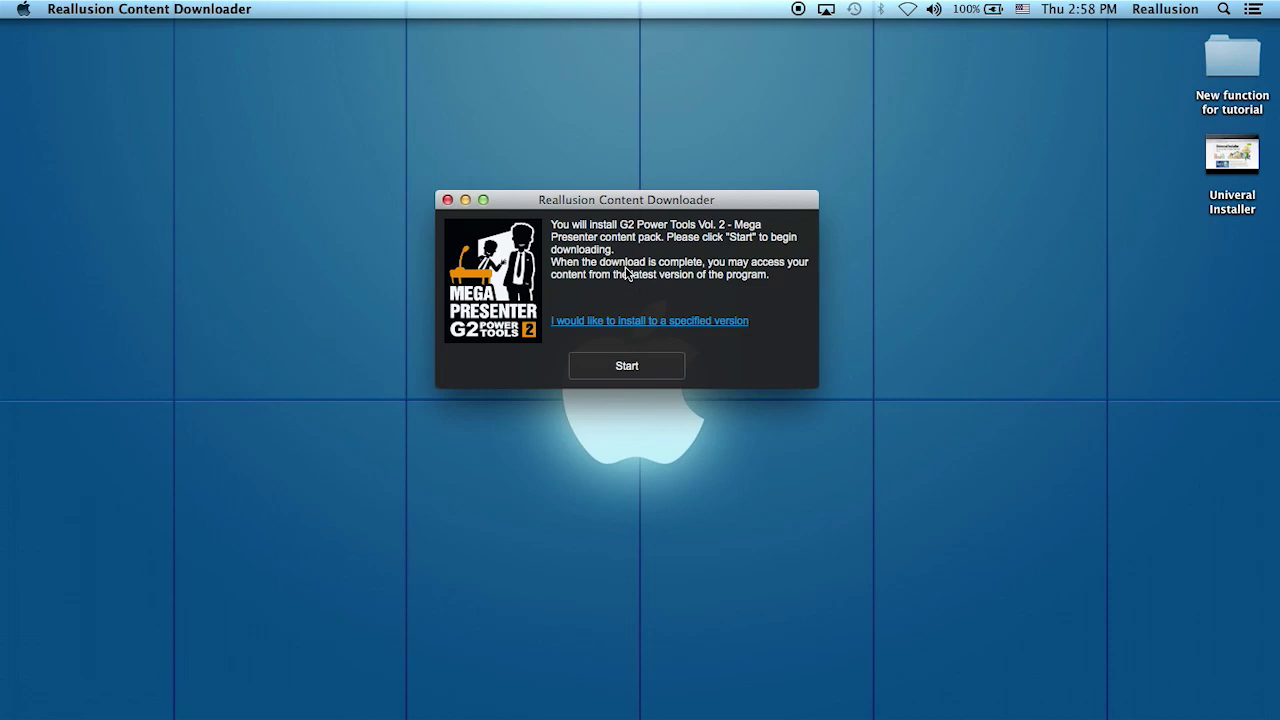
click(640, 321)
drag(624, 123, 945, 202)
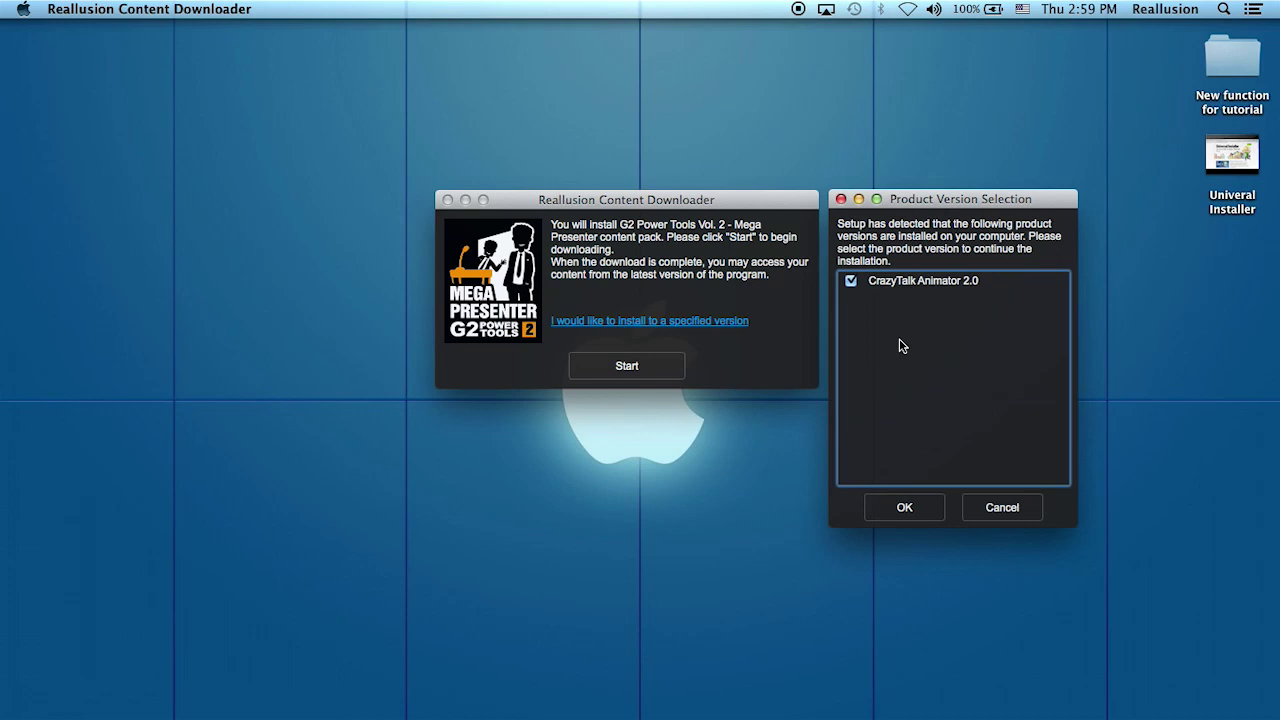
Step: Confirm CrazyTalk Animator 2.0, start the install, then cancel it and close the downloader
click(905, 510)
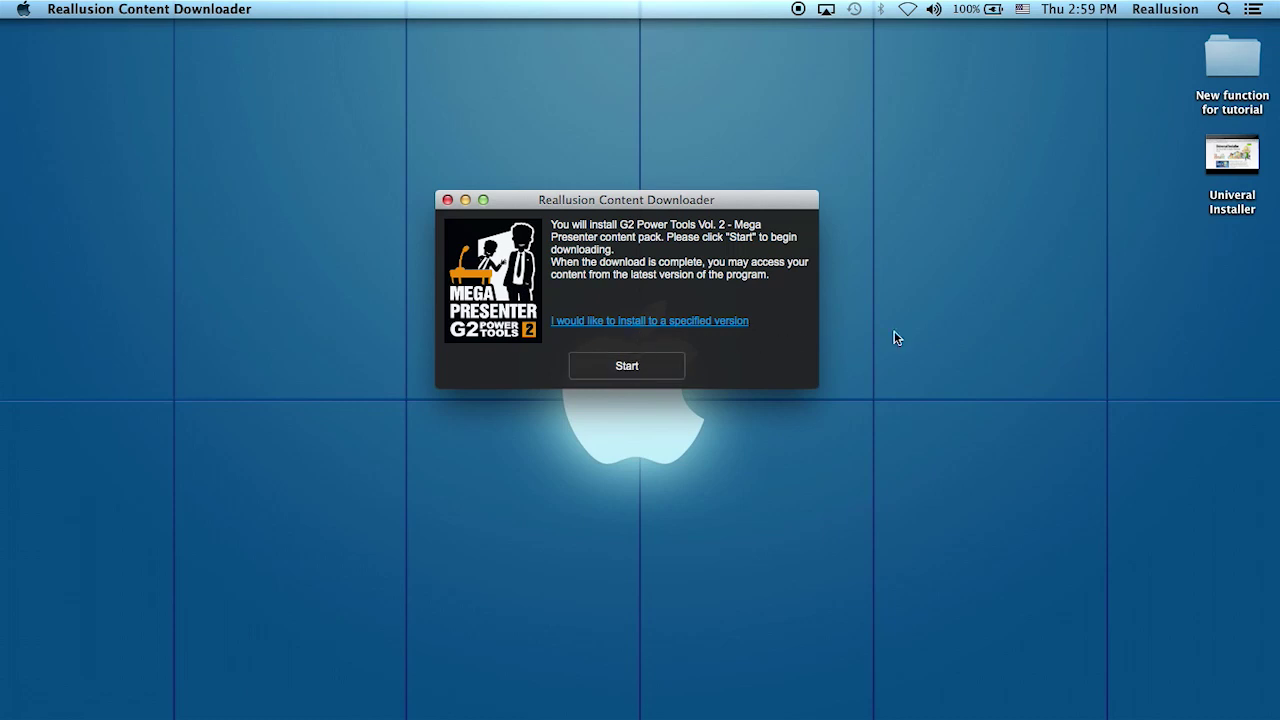
click(627, 366)
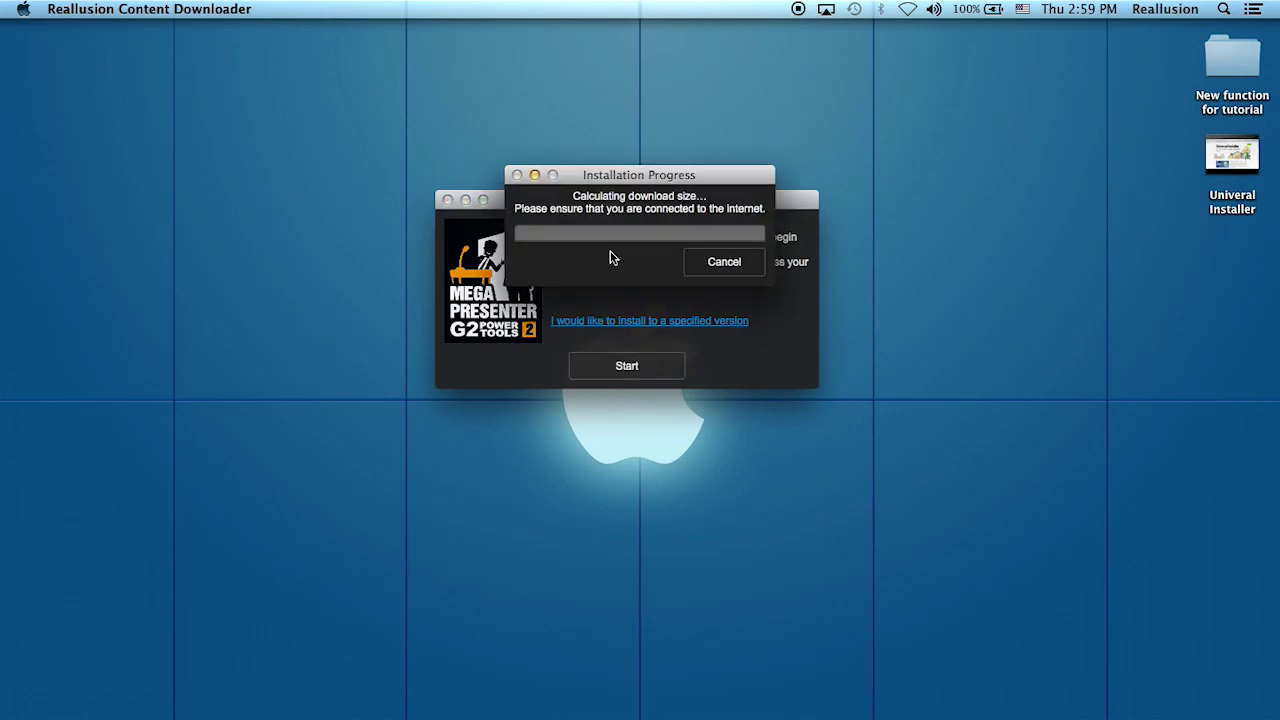
click(724, 262)
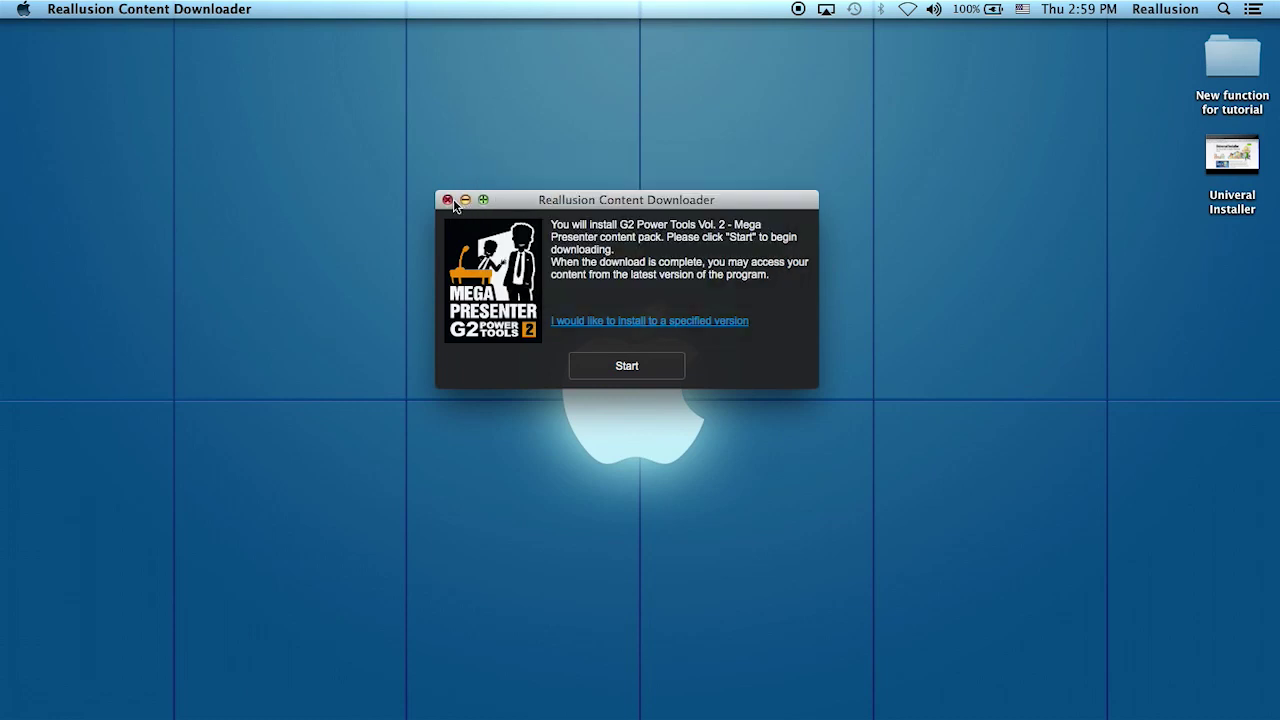
click(447, 199)
Step: Restore Chrome and return to the Reallusion Content Store's Theme Pack listing
click(508, 712)
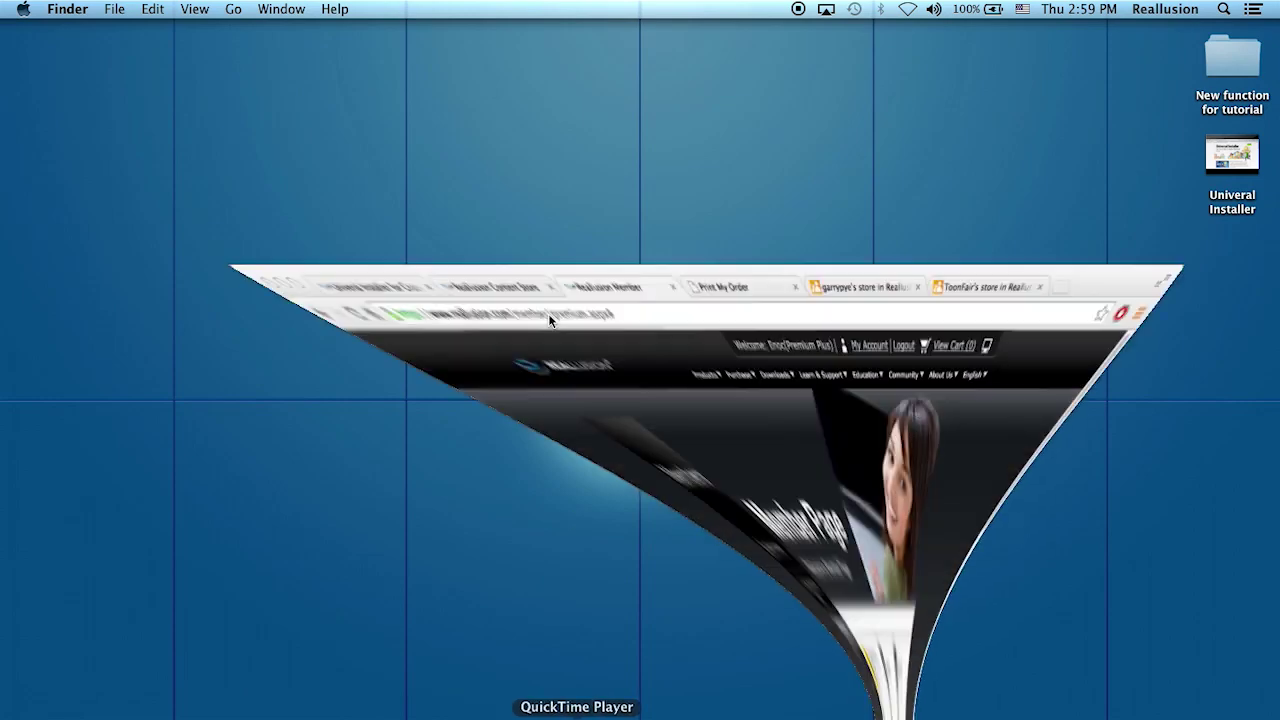
click(638, 40)
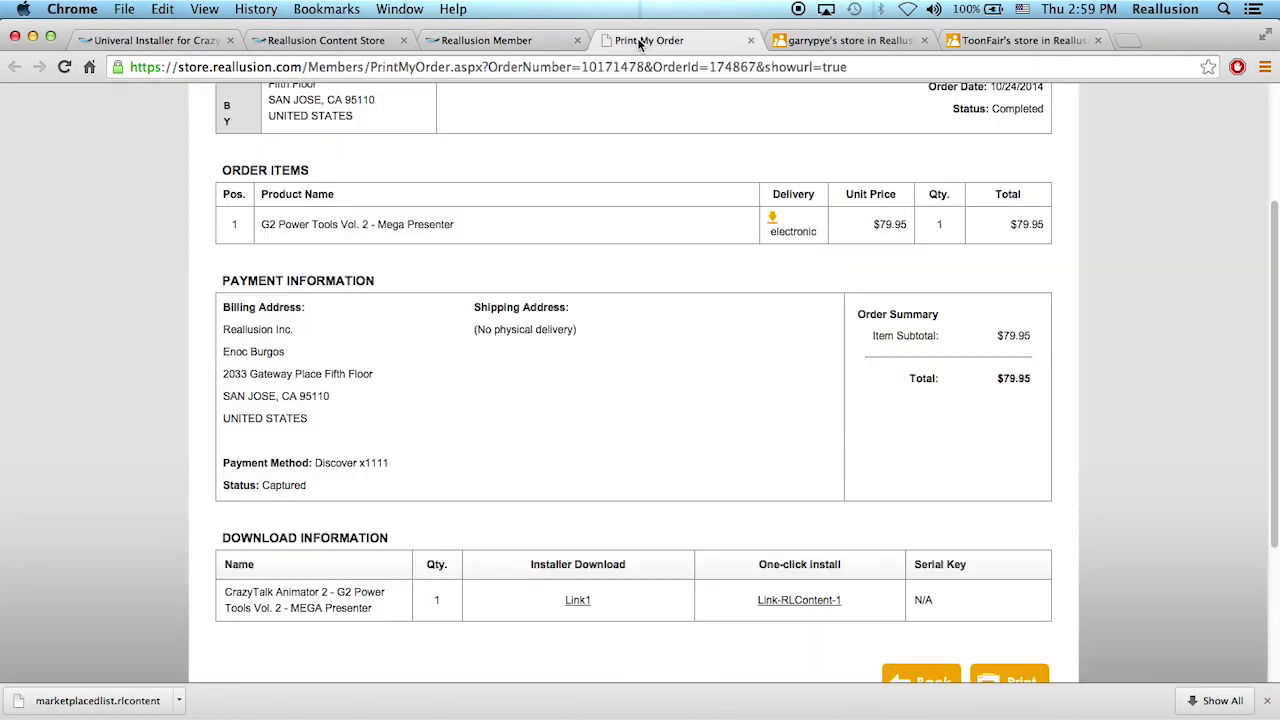
click(498, 41)
click(325, 40)
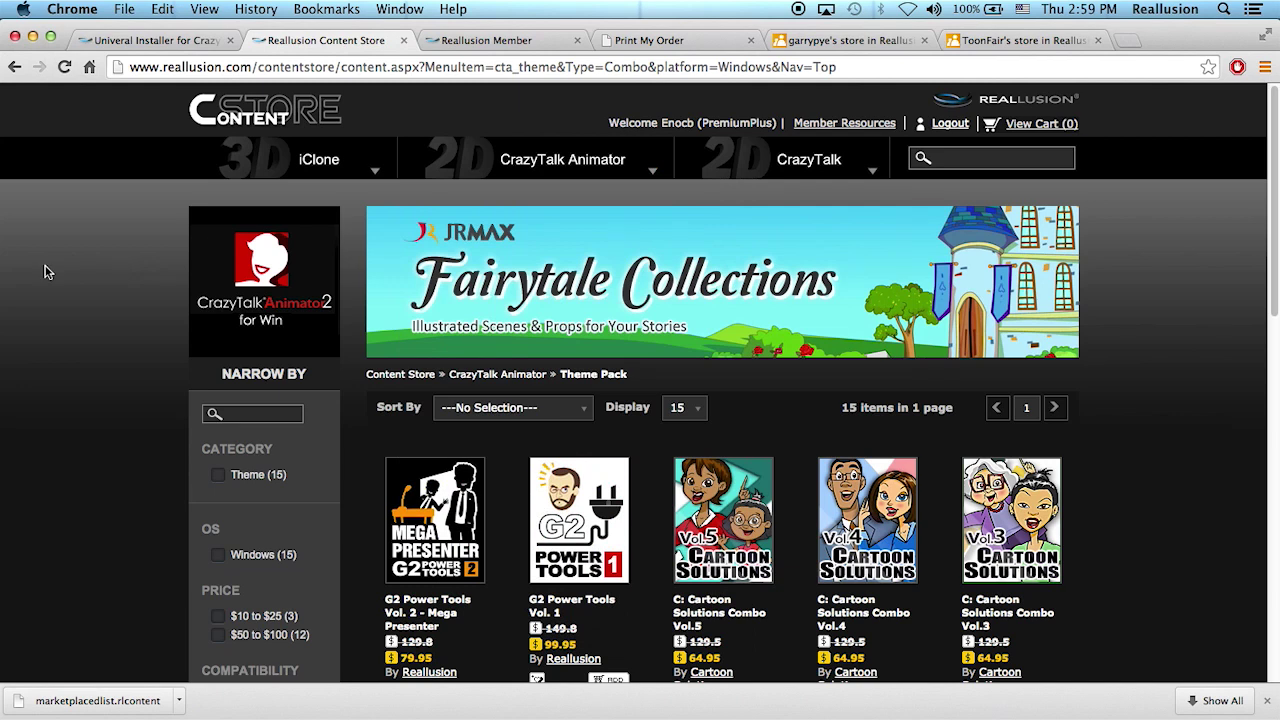
Step: Go back to the Reallusion home page and open Purchase > Content Marketplace
double_click(15, 67)
mouse_move(557, 137)
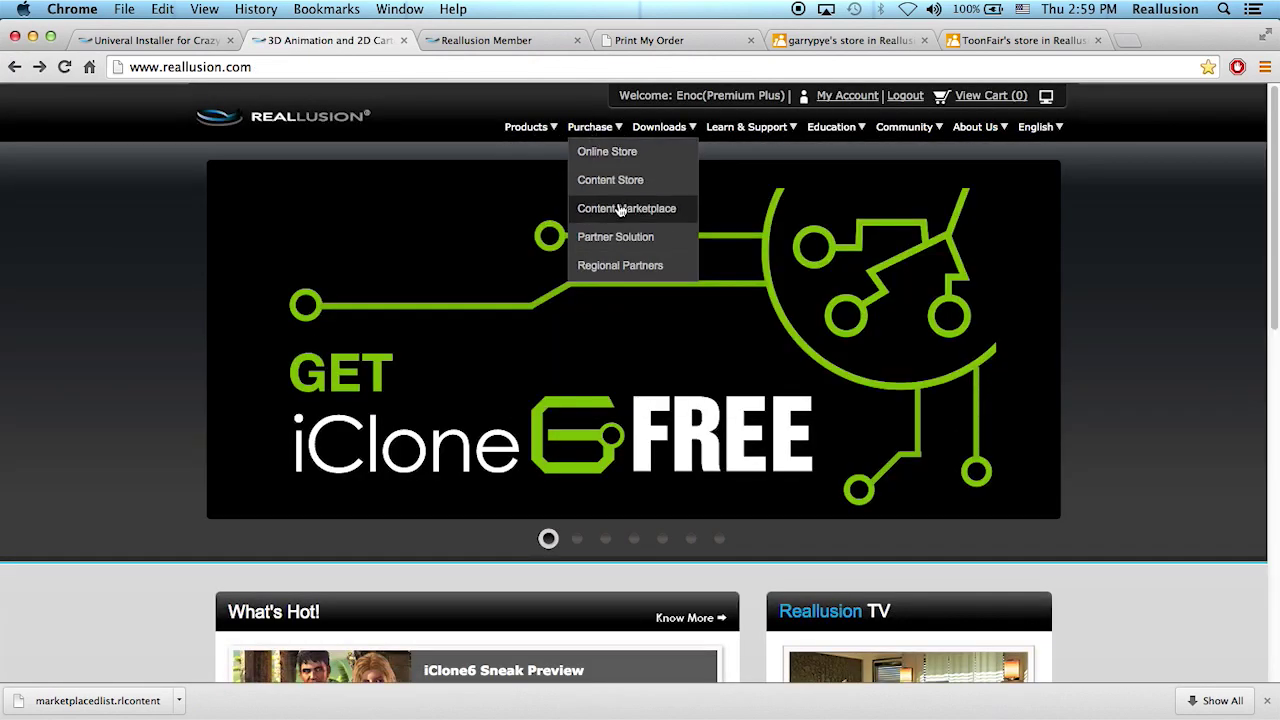
click(621, 211)
scroll(698, 375, down, 3)
scroll(698, 372, down, 3)
Step: Enter the 2D CrazyTalk Animator content section and scroll through its Reallusion Select packs
click(905, 280)
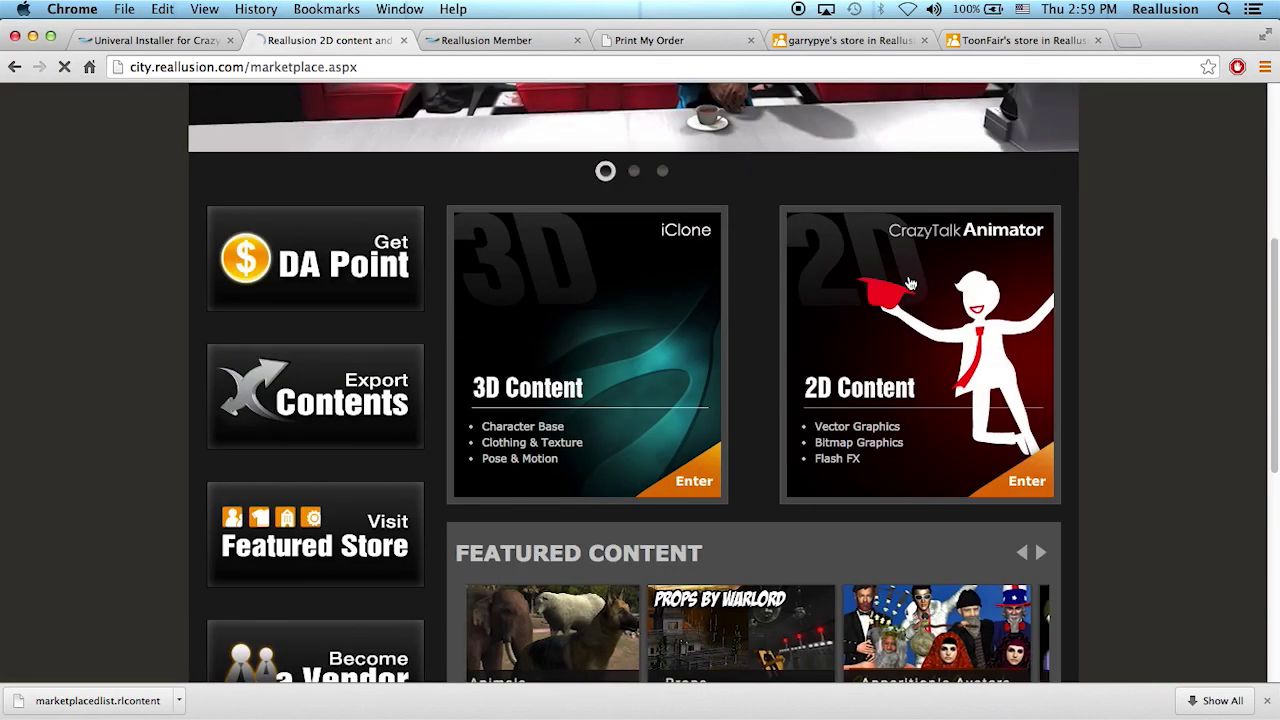
scroll(1075, 385, down, 3)
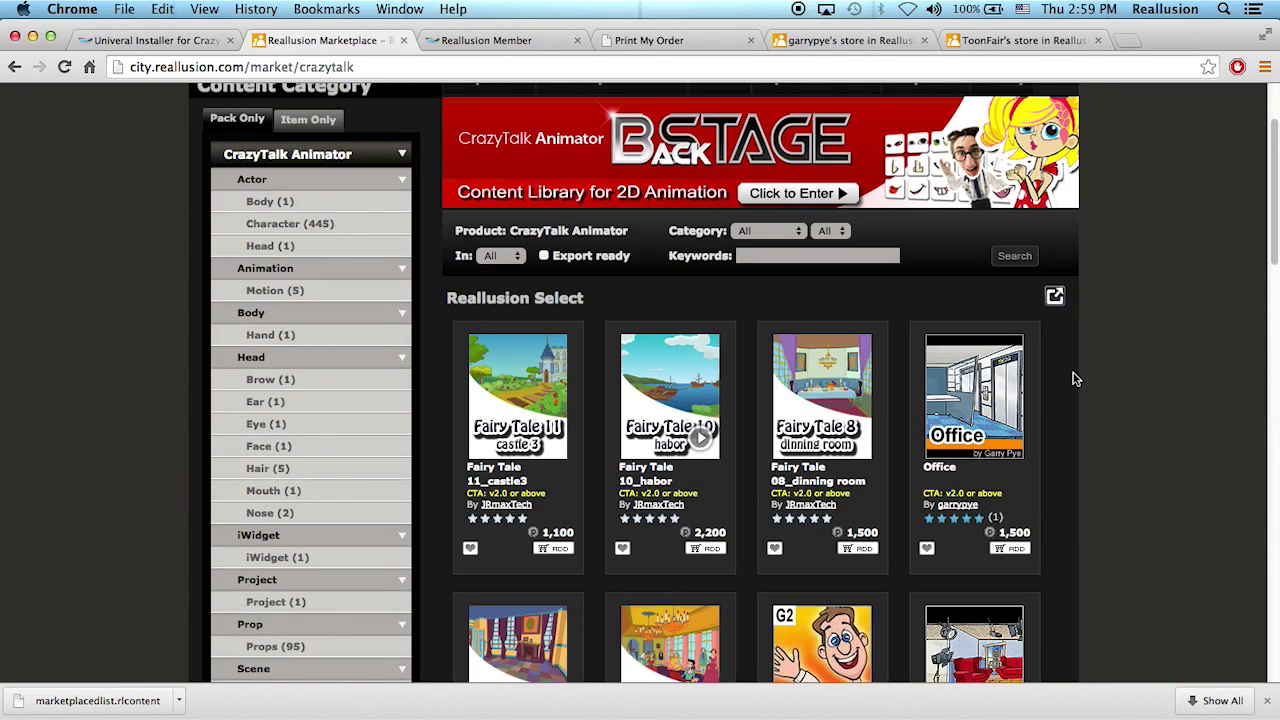
scroll(1085, 376, down, 3)
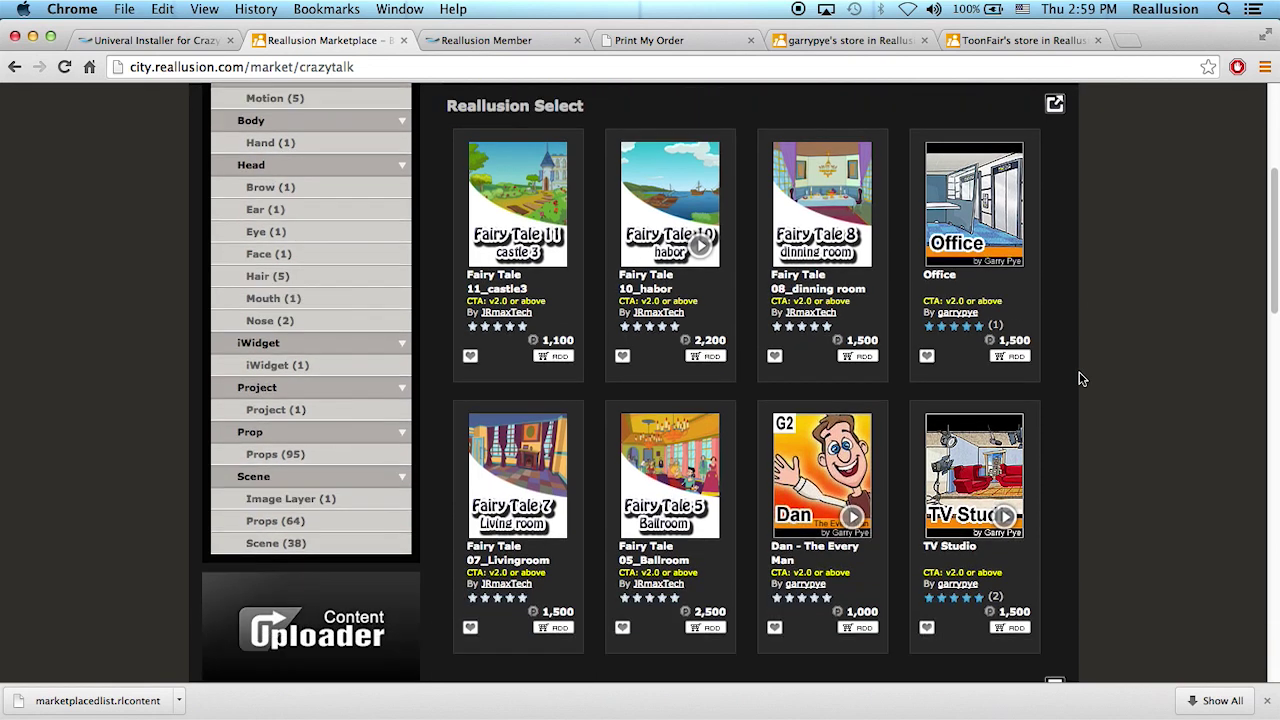
scroll(1077, 372, down, 1)
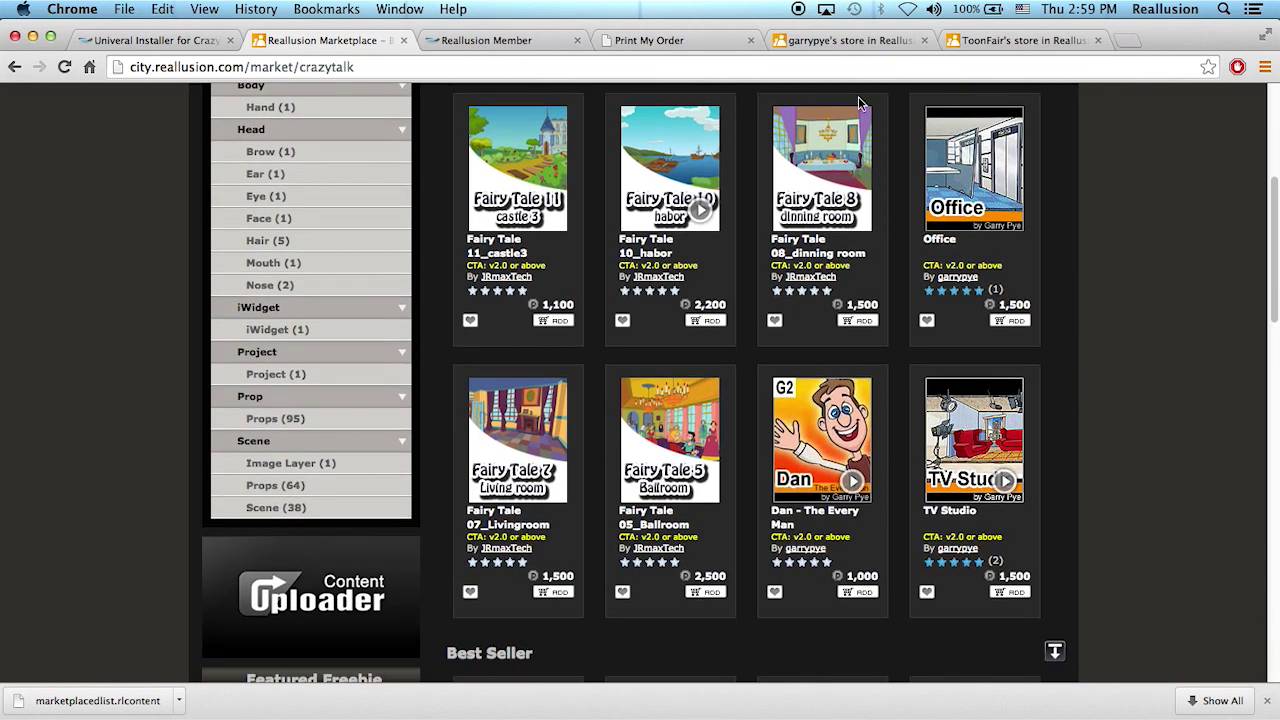
Step: Browse the prop vendor's 10 content packs, like Chairs, Furniture and Money, then switch to ToonFair's store
click(834, 45)
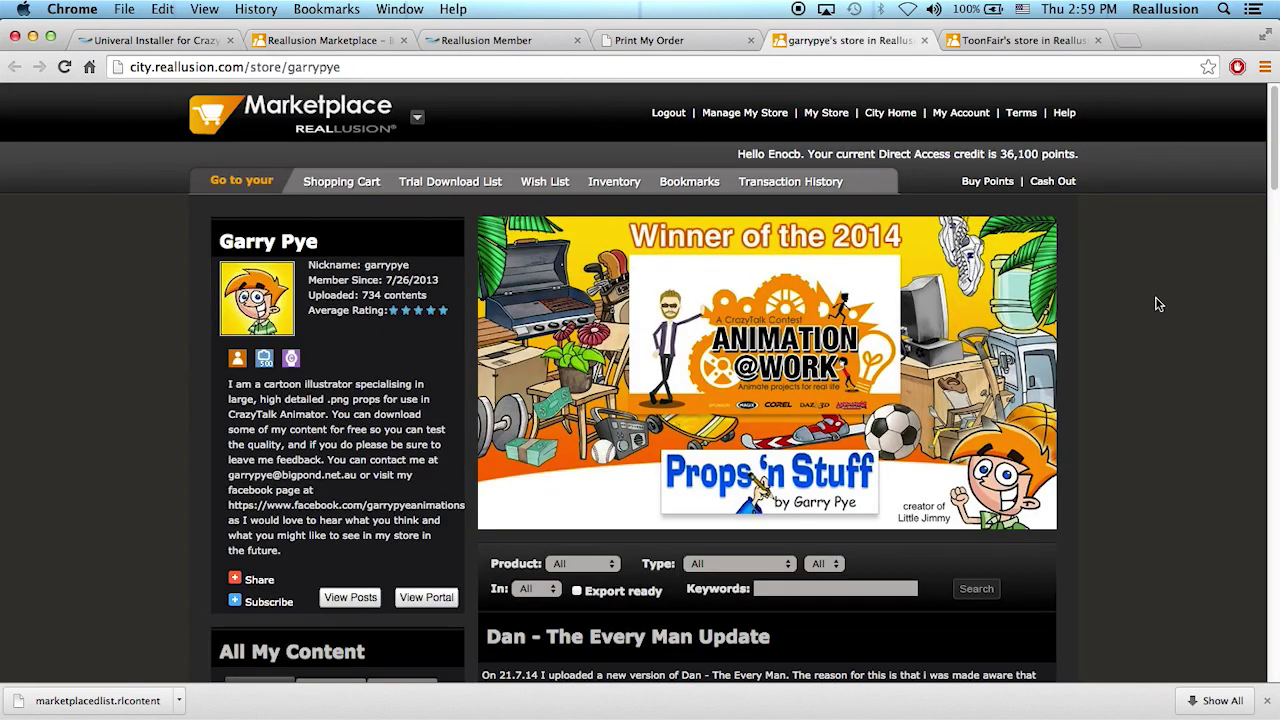
scroll(1158, 304, down, 1)
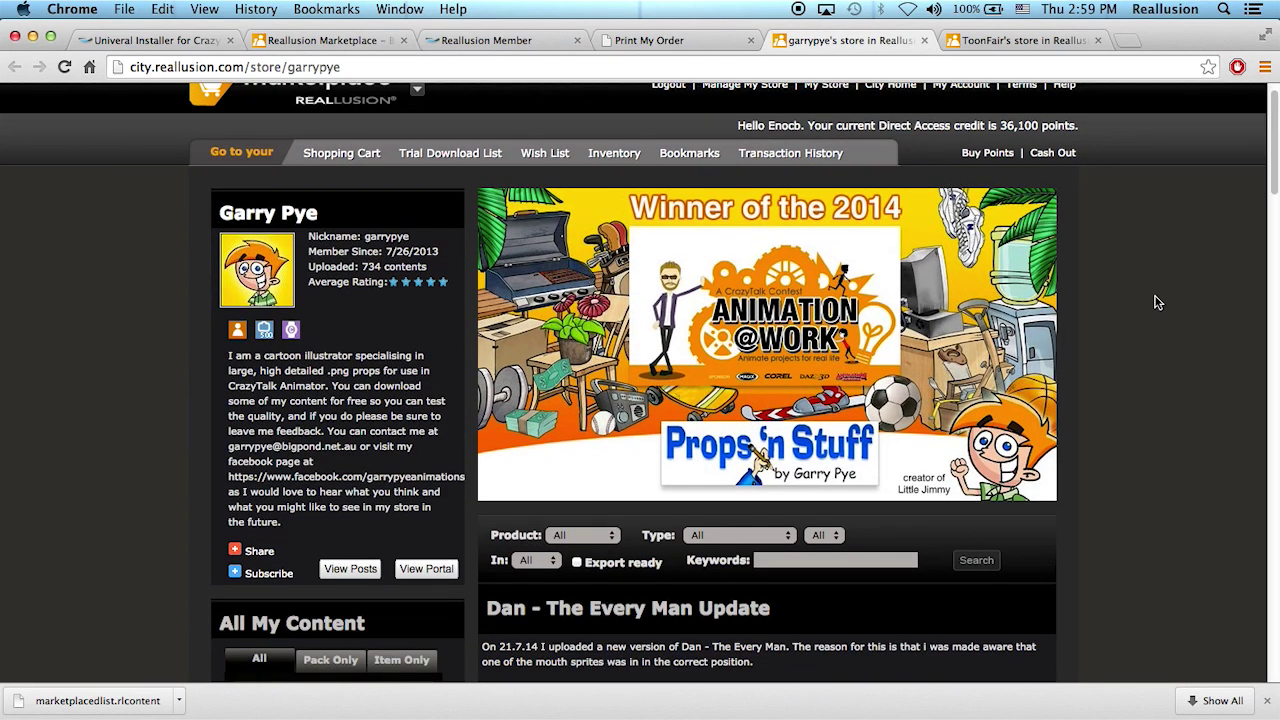
scroll(1158, 302, down, 10)
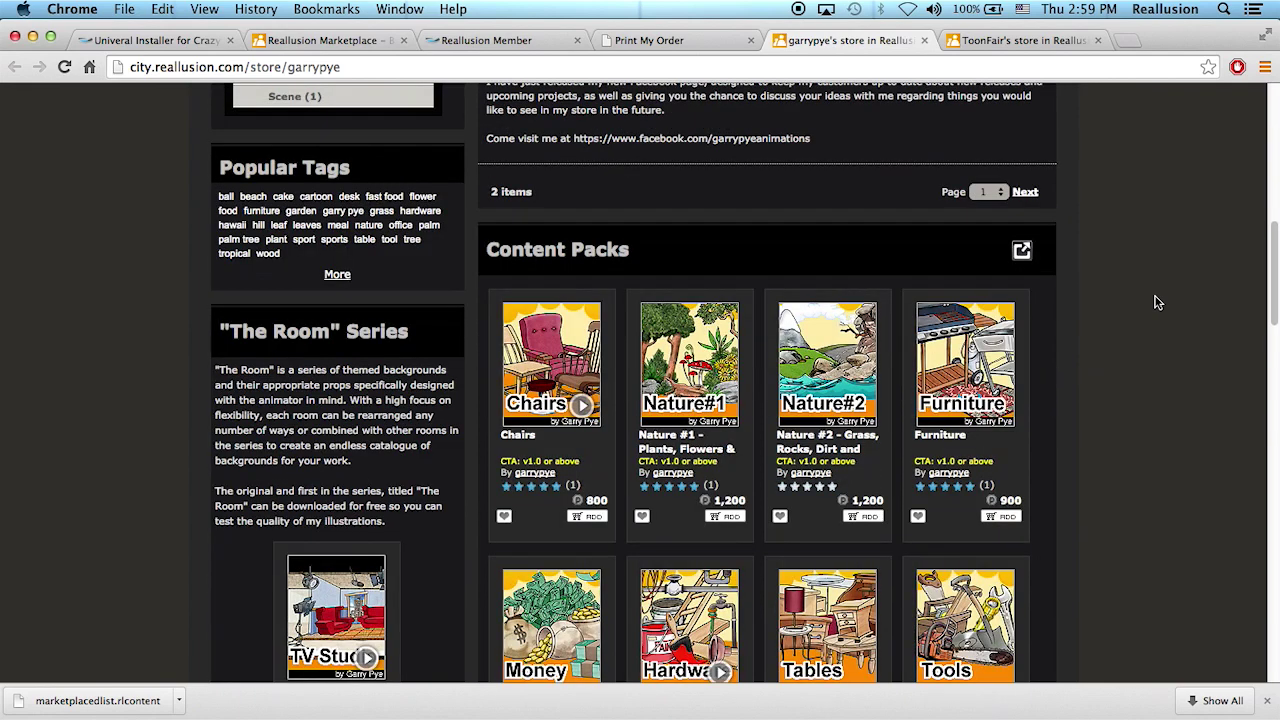
scroll(1158, 302, down, 2)
scroll(1158, 302, down, 2)
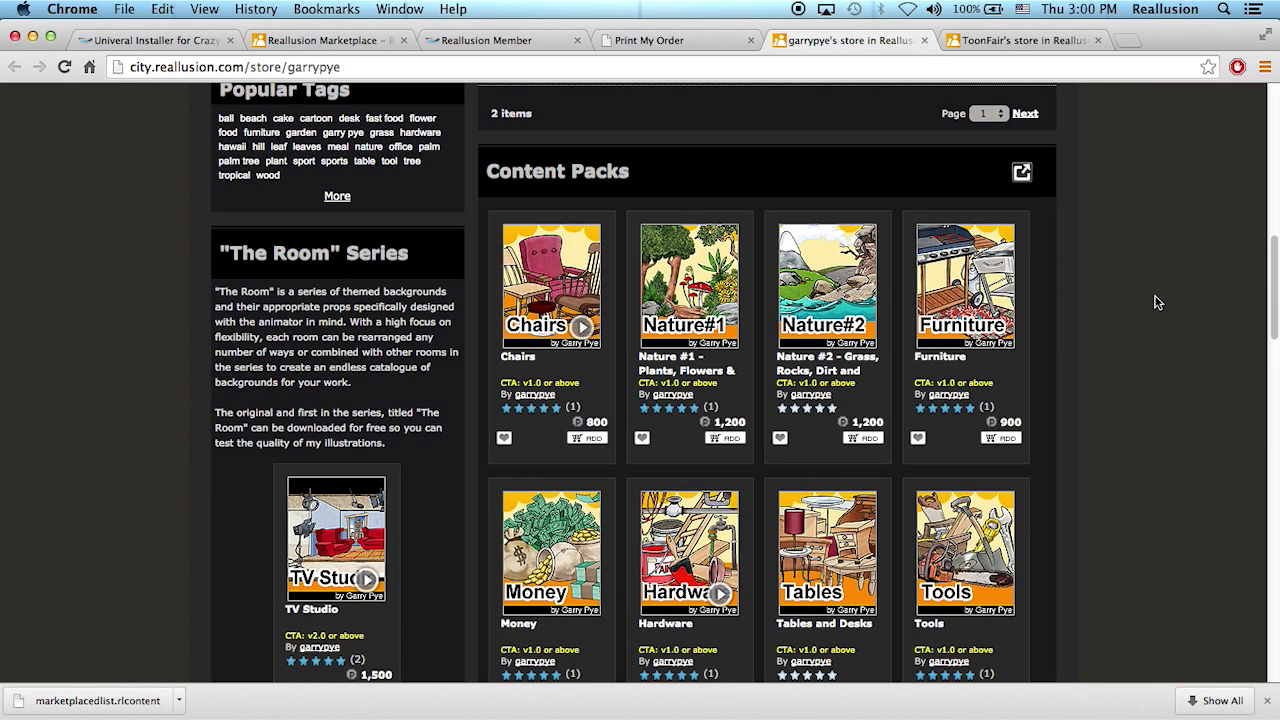
scroll(1158, 302, down, 5)
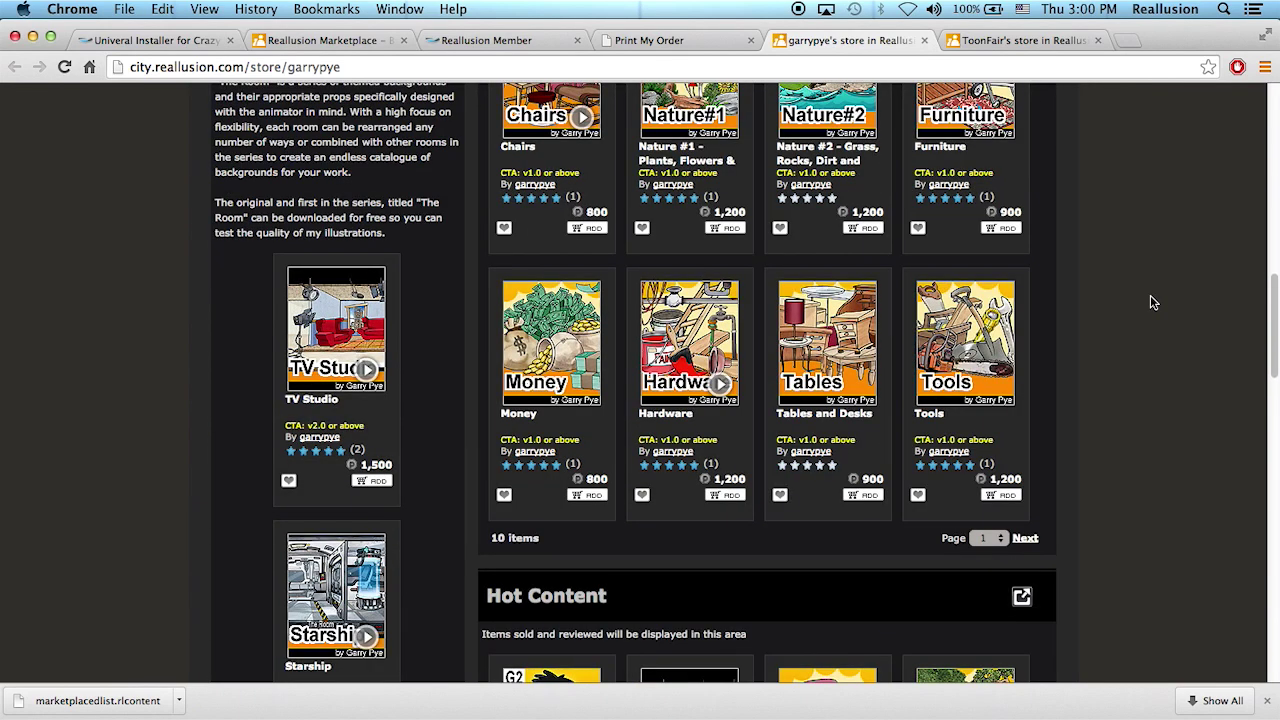
scroll(1143, 315, up, 1)
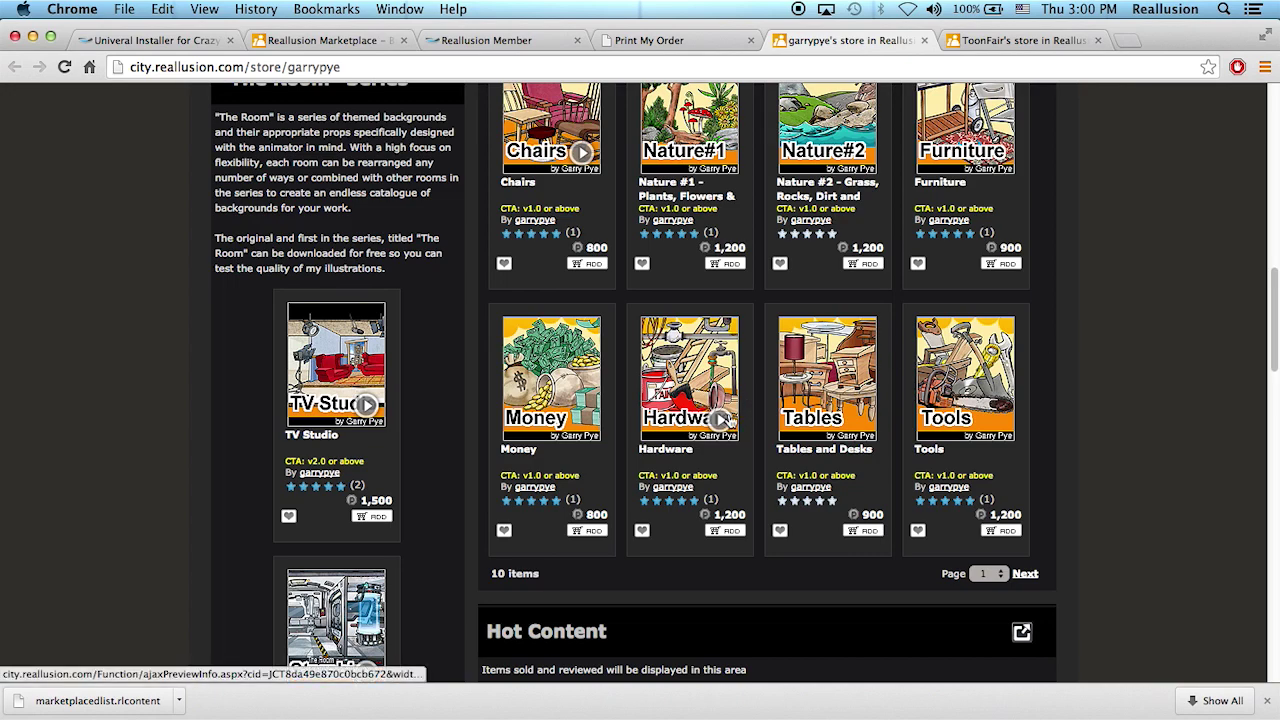
scroll(851, 365, up, 3)
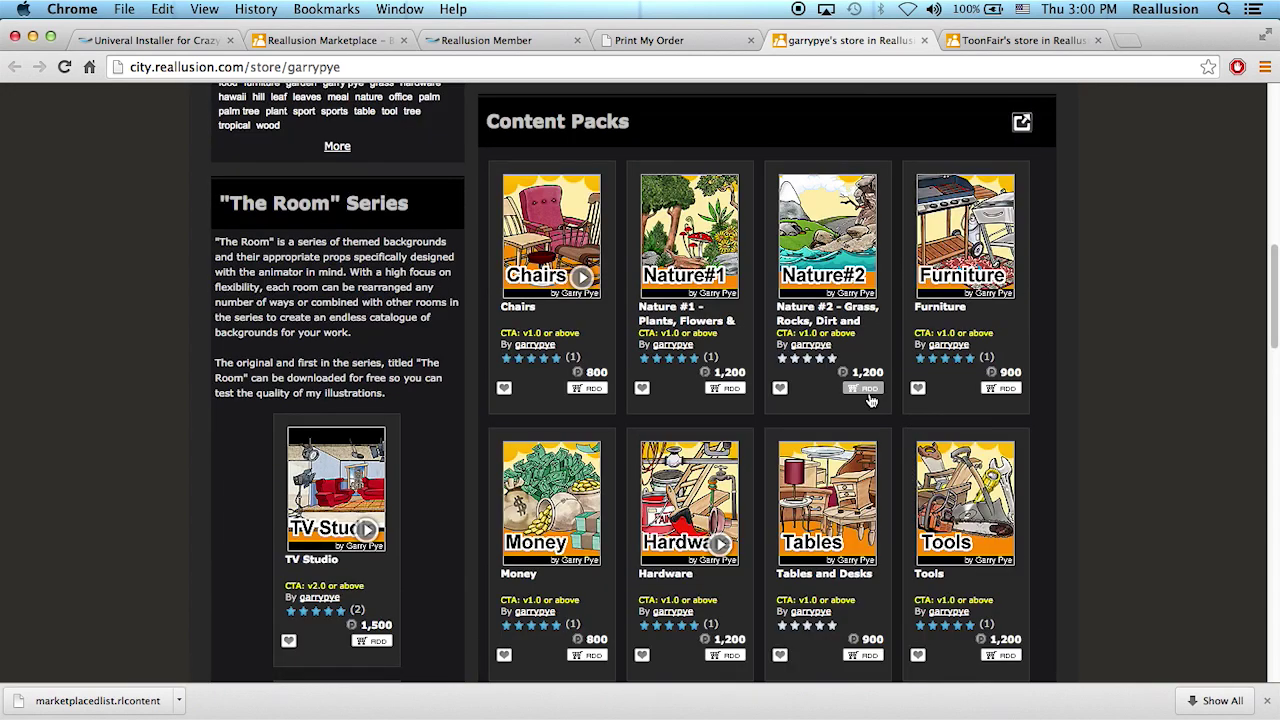
scroll(877, 393, up, 20)
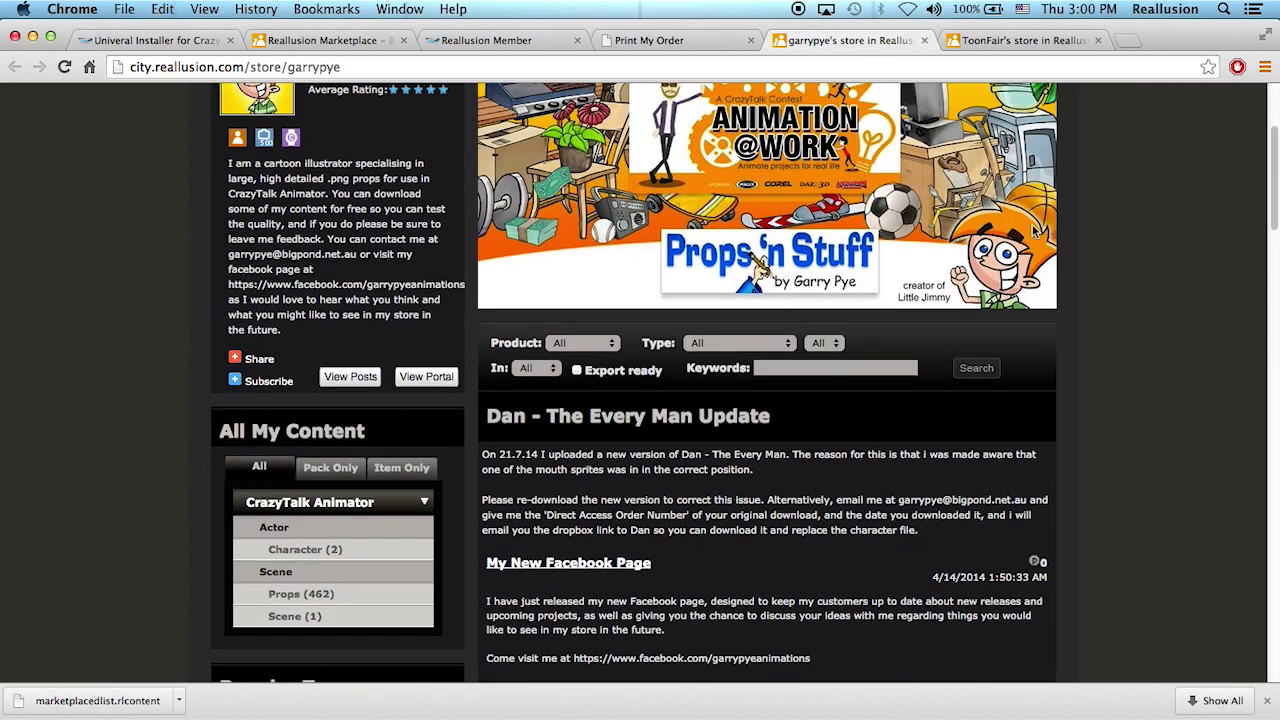
scroll(1040, 160, up, 1)
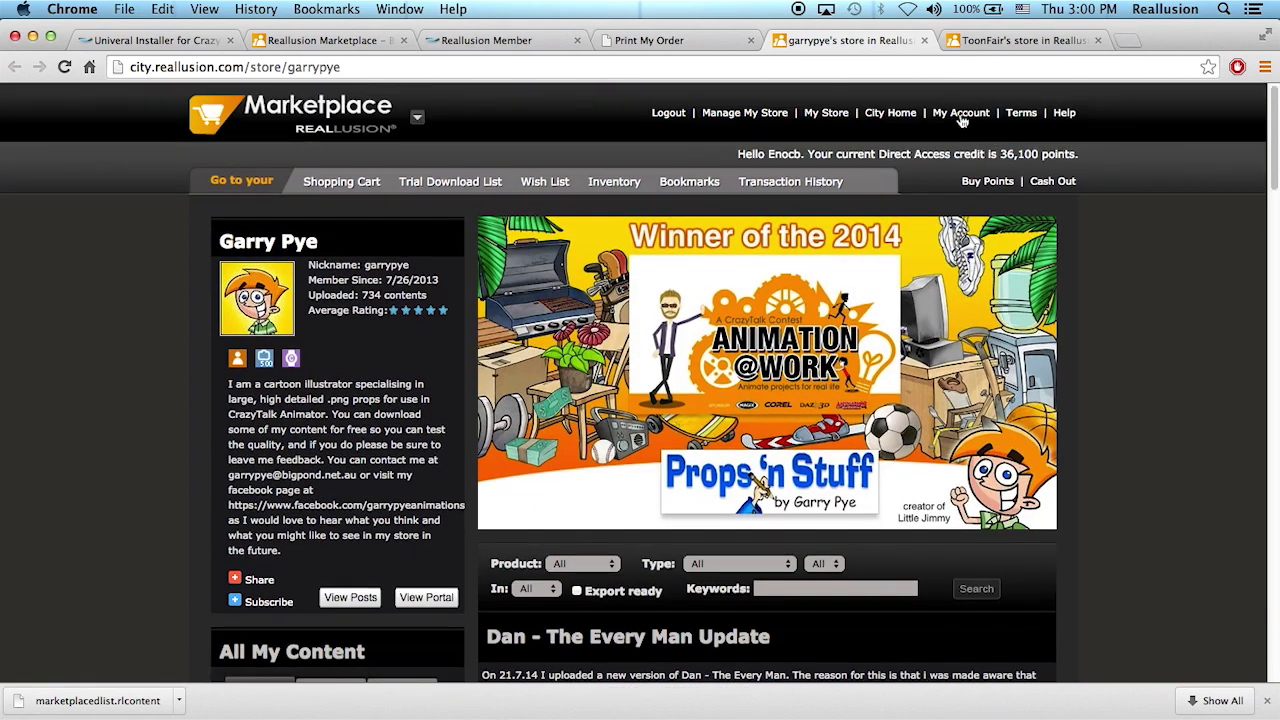
click(1004, 42)
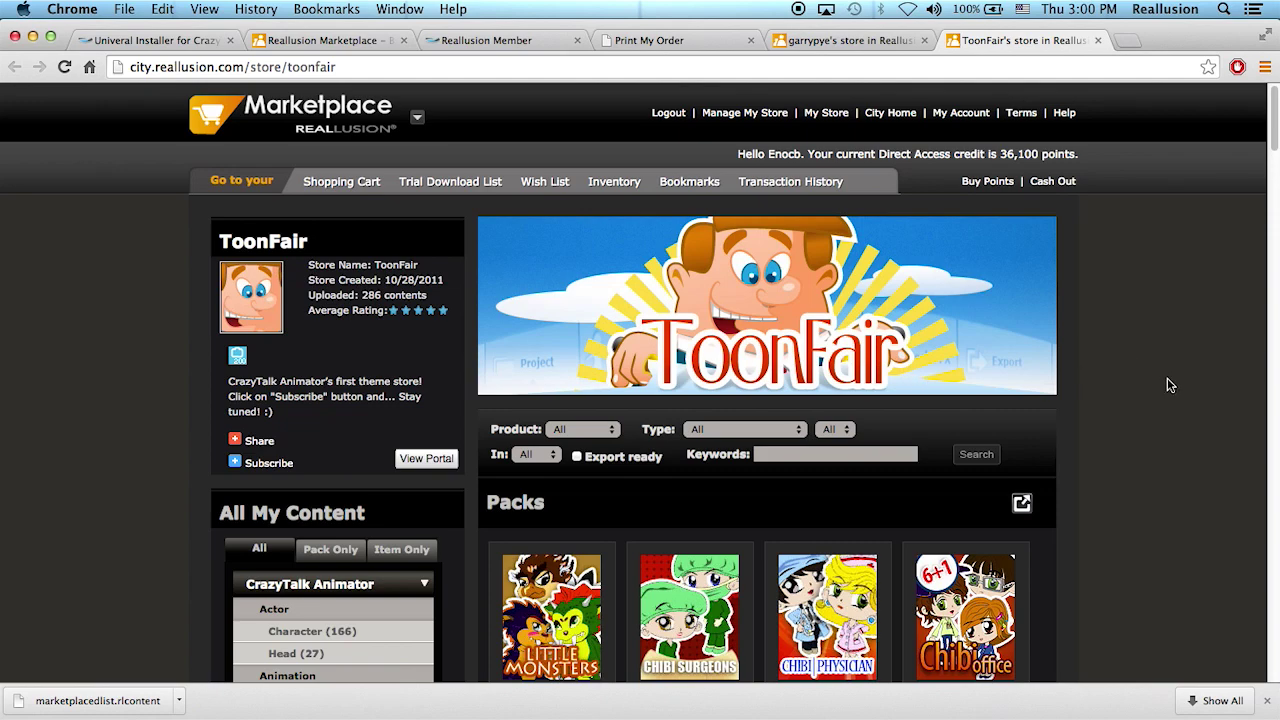
Step: Open the Chibi Surgeons pack's product page and scroll through it
scroll(1160, 388, down, 5)
click(697, 263)
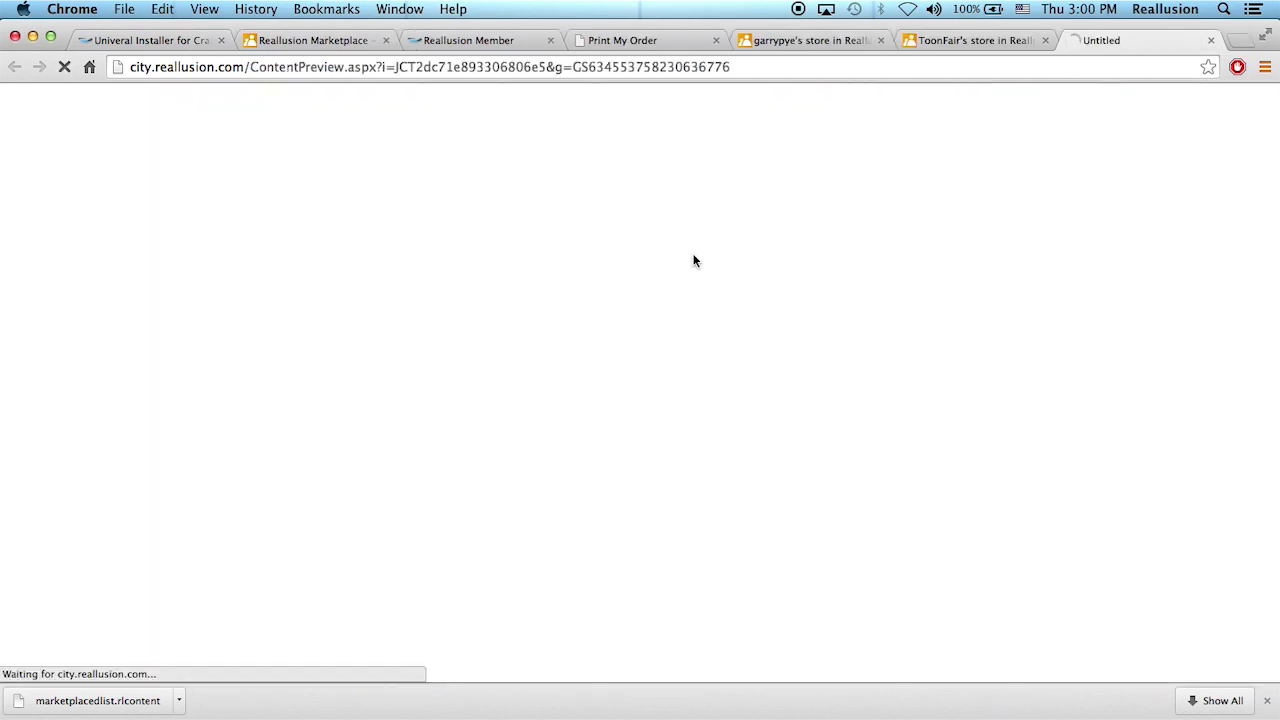
scroll(932, 428, down, 3)
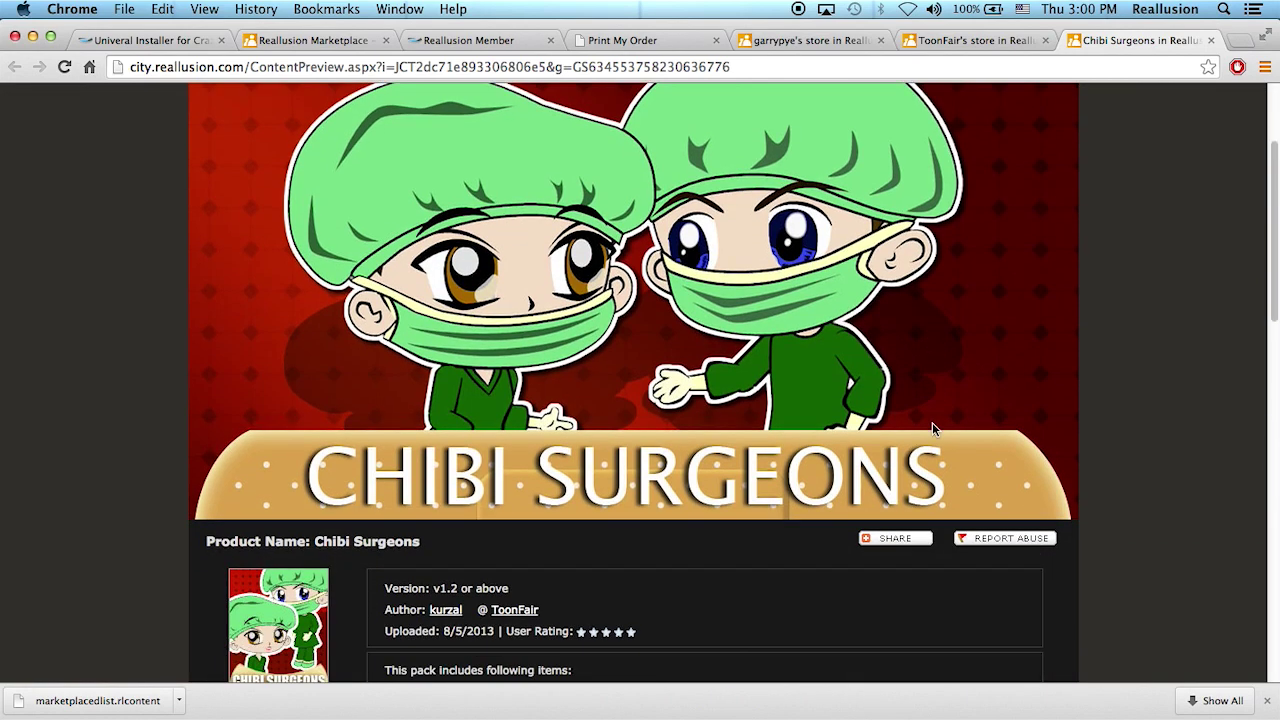
scroll(932, 428, down, 8)
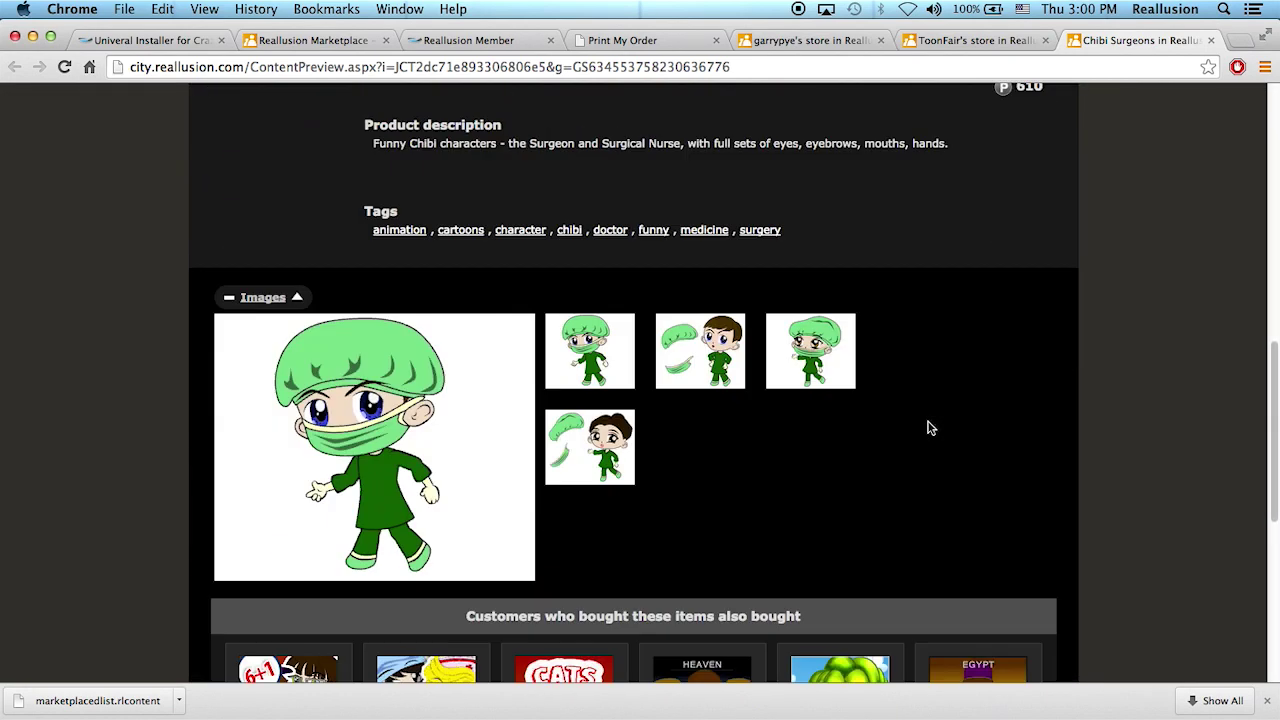
Step: Open the Chairs pack from the creator's store and scroll through its images and video
click(815, 40)
scroll(897, 418, down, 8)
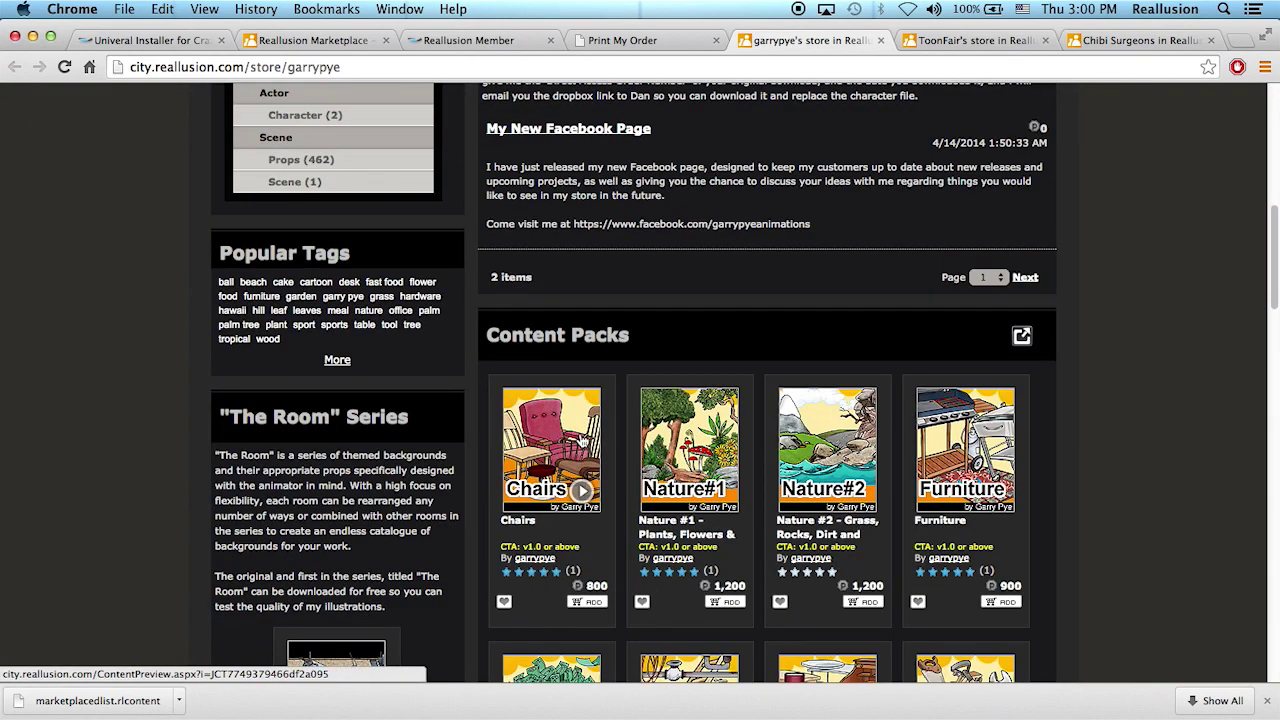
click(580, 438)
scroll(816, 414, down, 5)
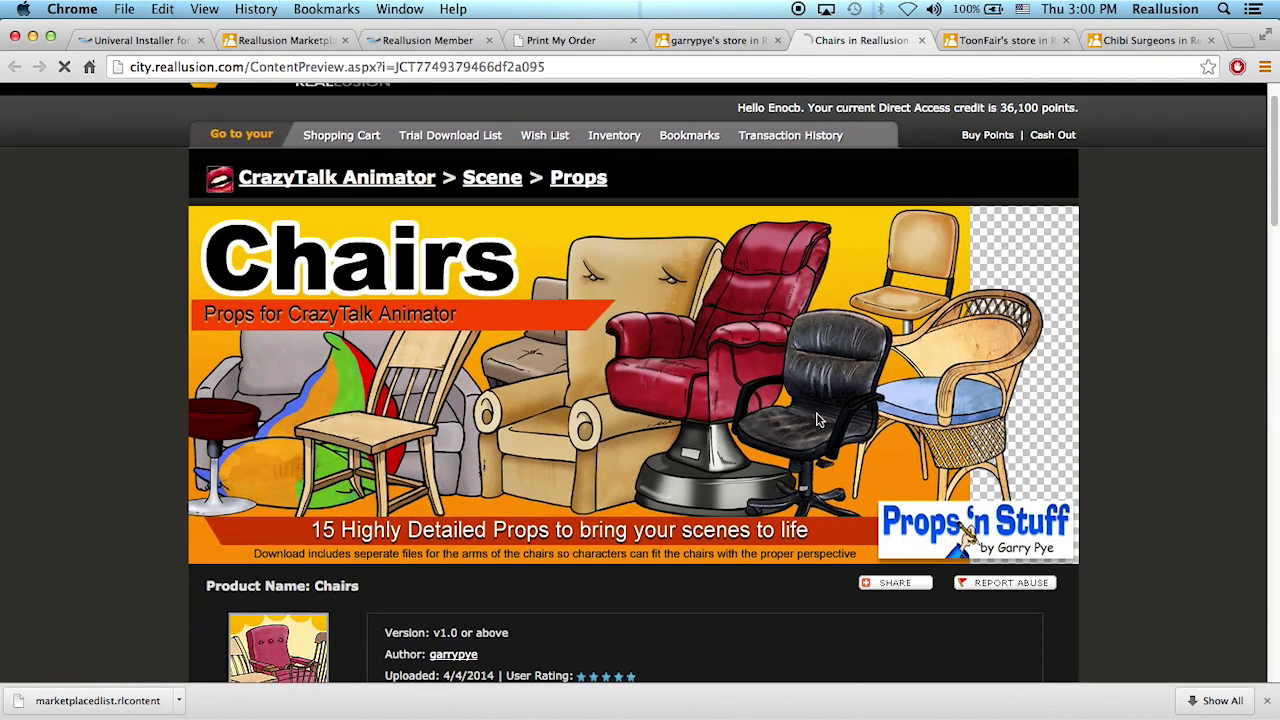
scroll(818, 415, down, 10)
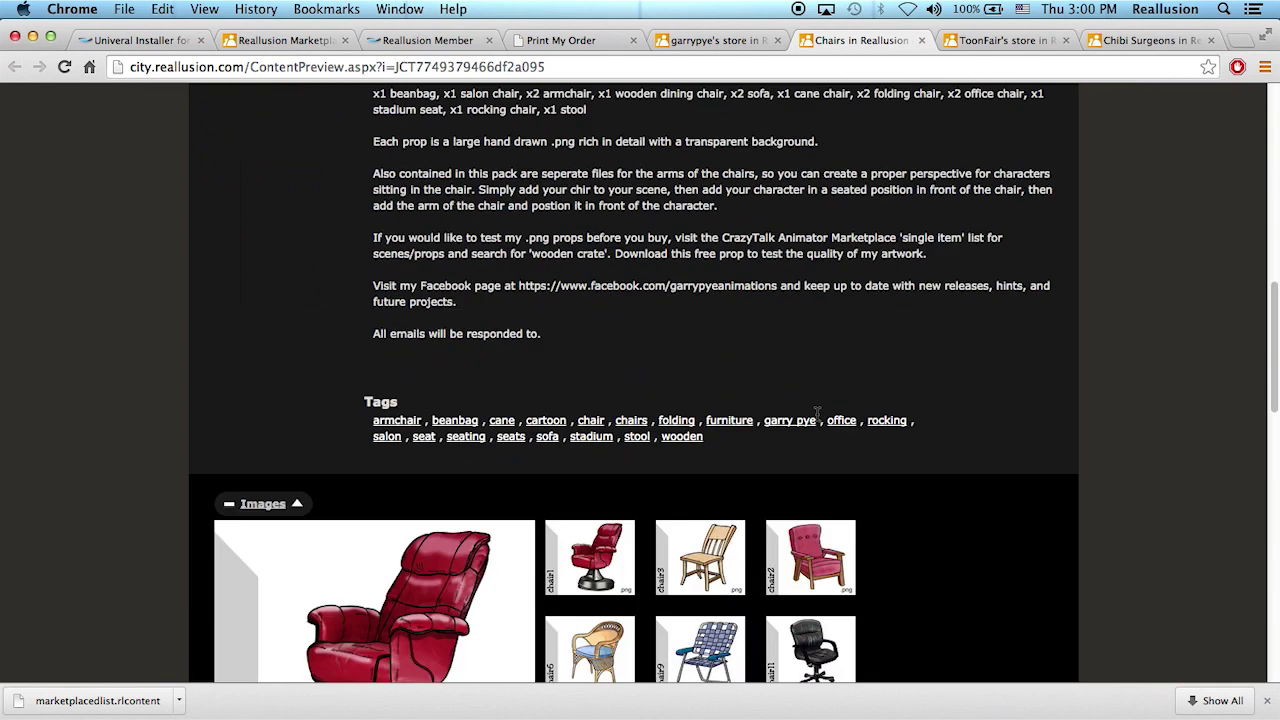
scroll(818, 420, down, 3)
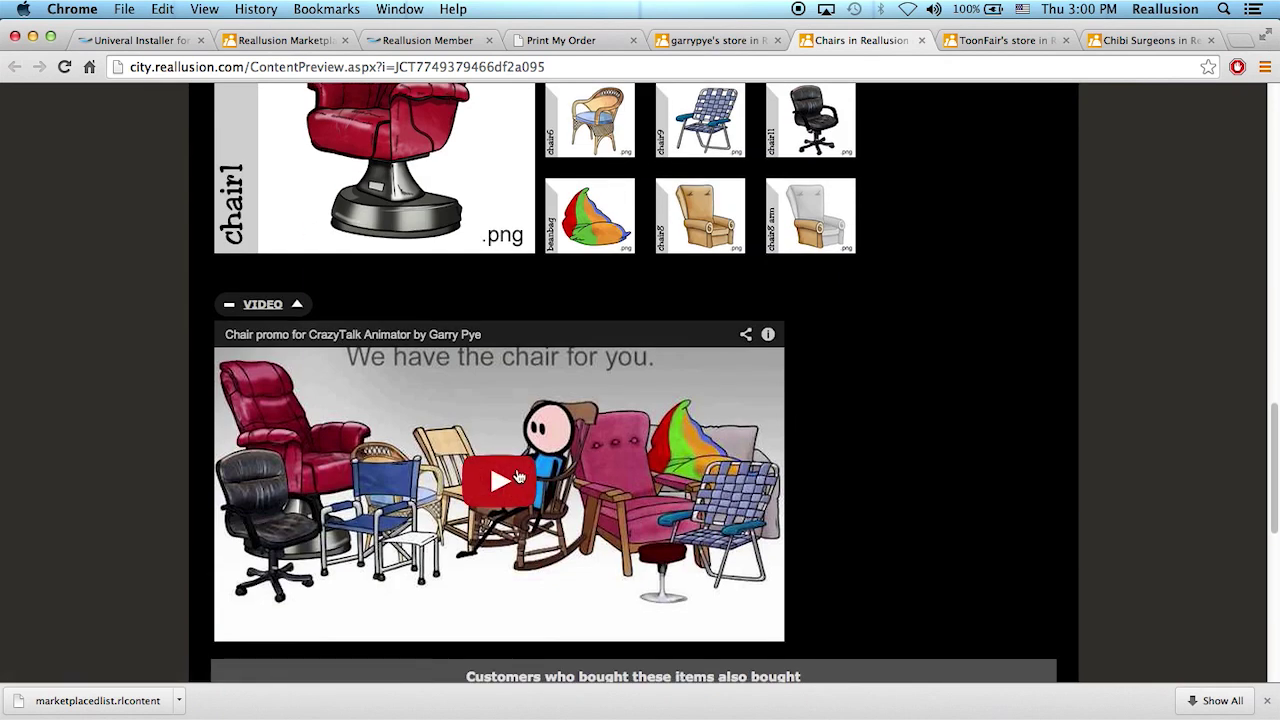
scroll(678, 466, up, 3)
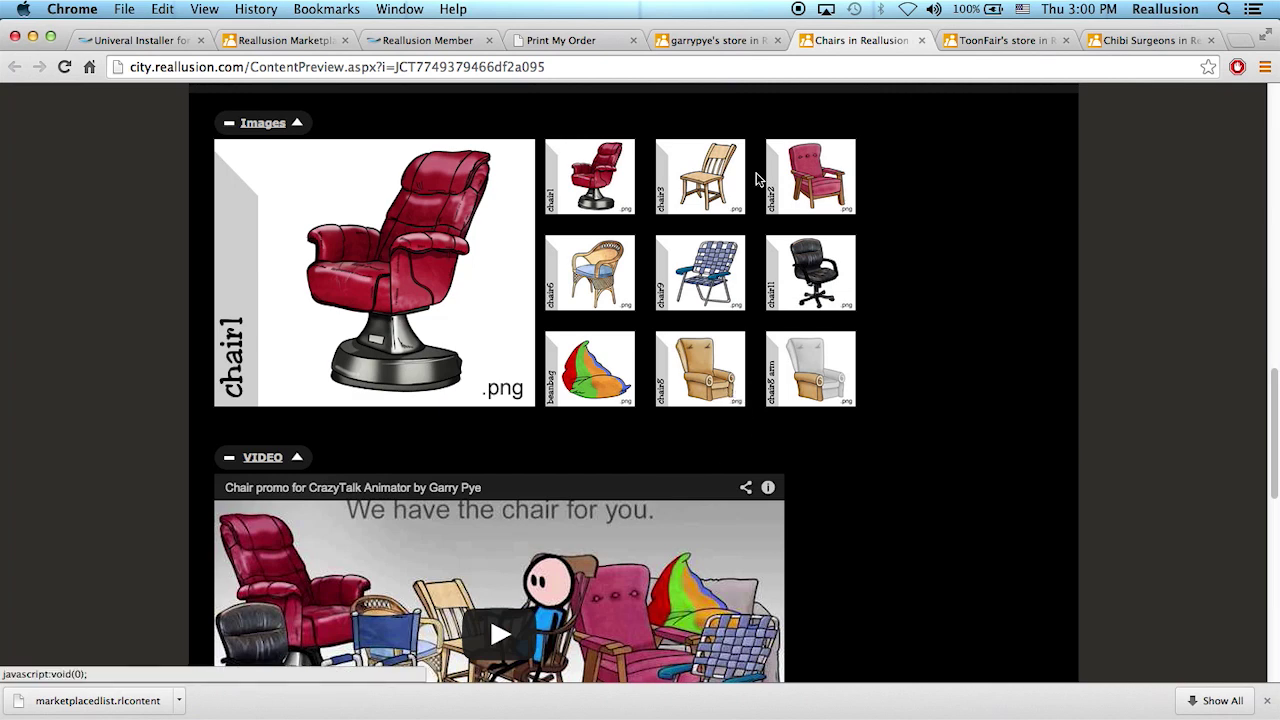
Step: Close the creator's store, Chairs and ToonFair tabs
click(778, 40)
click(778, 40)
click(778, 40)
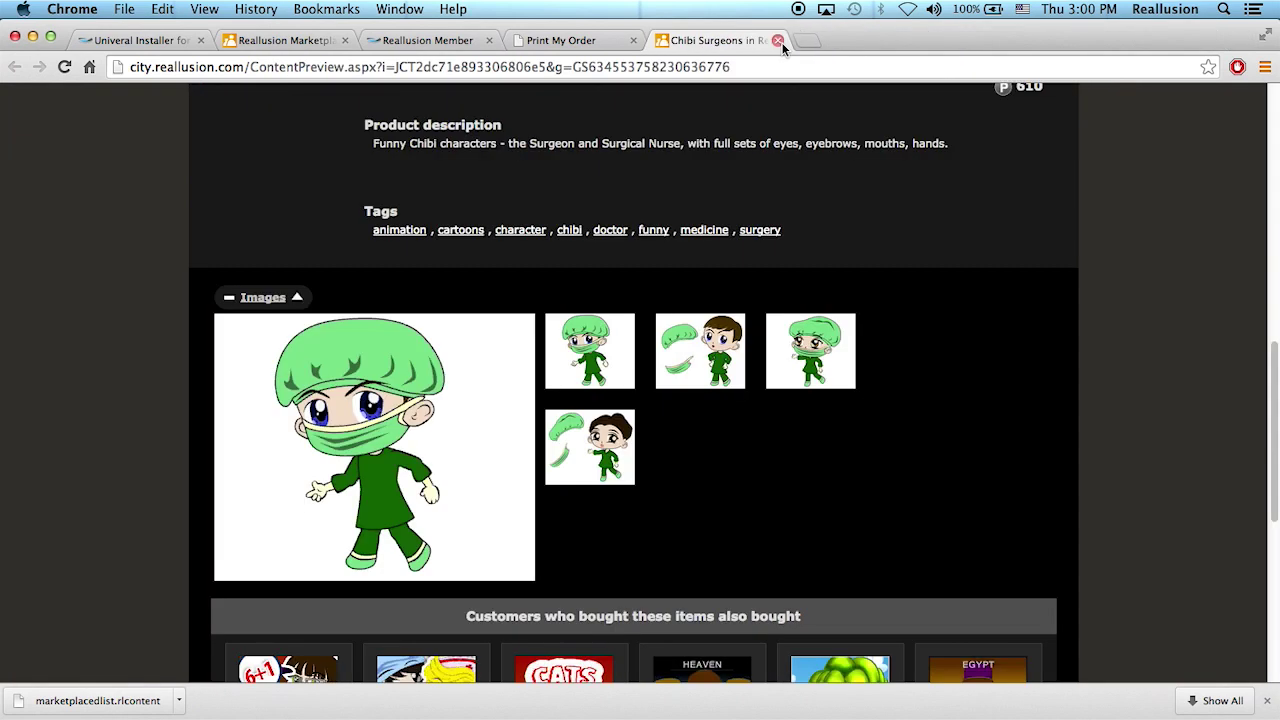
click(778, 40)
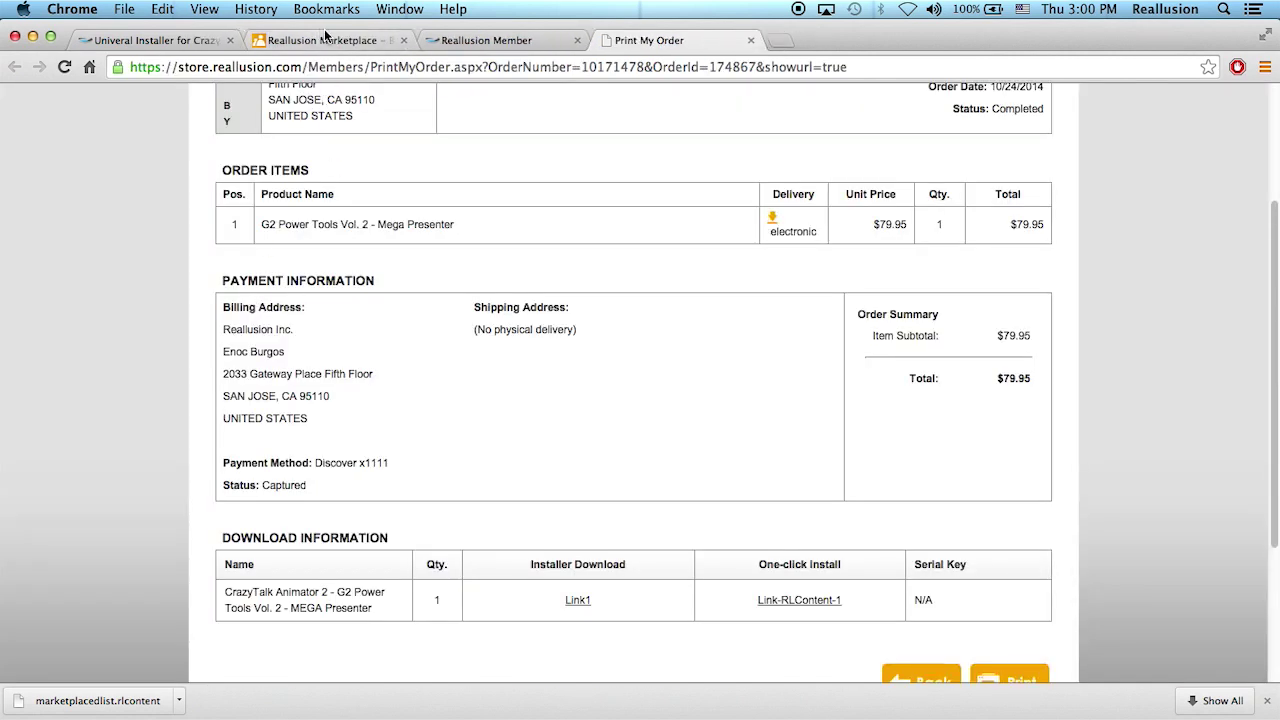
Step: Browse the CrazyTalk Animator marketplace and highlight Fairy Tale 08's 1,500 price
click(322, 40)
scroll(1163, 280, up, 5)
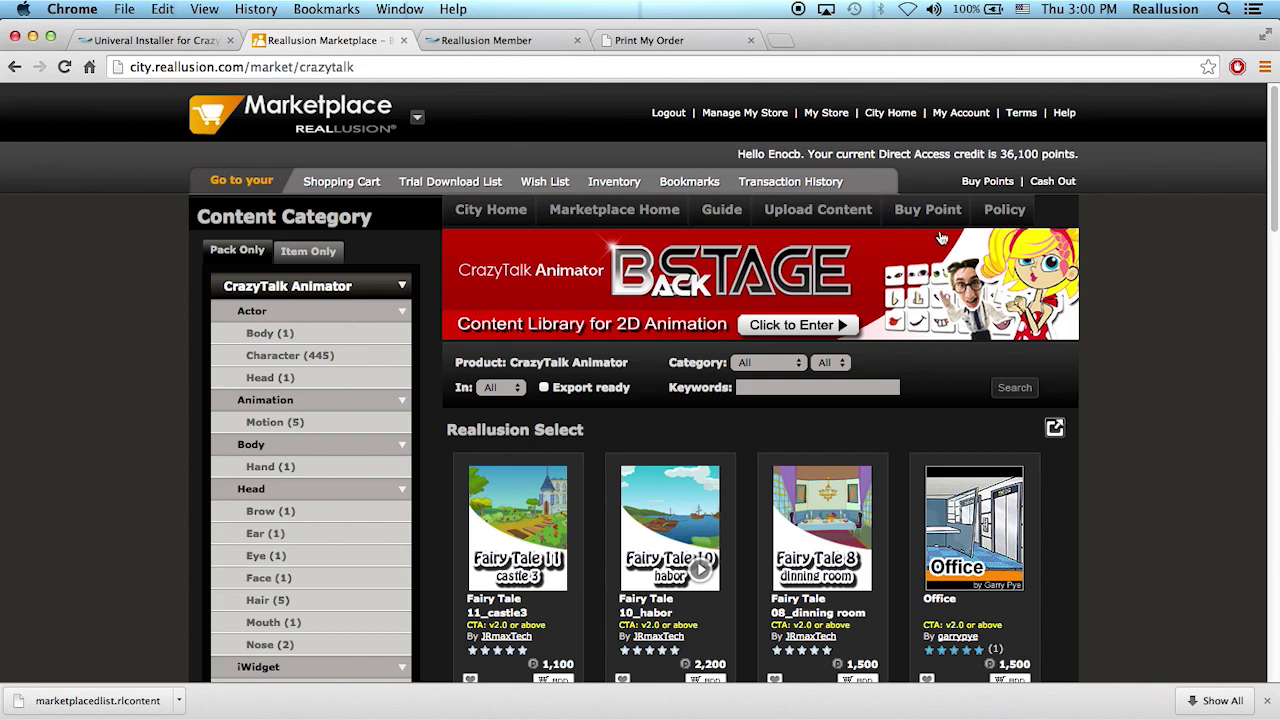
scroll(975, 420, down, 1)
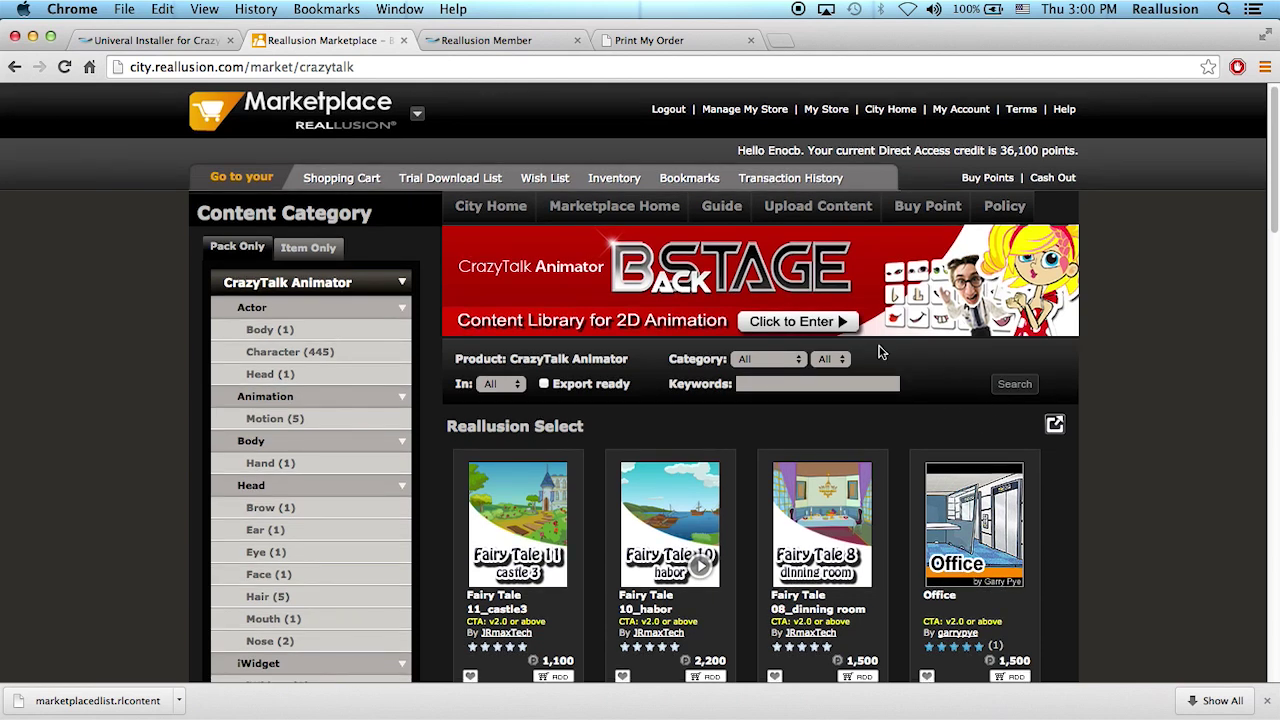
scroll(795, 562, down, 2)
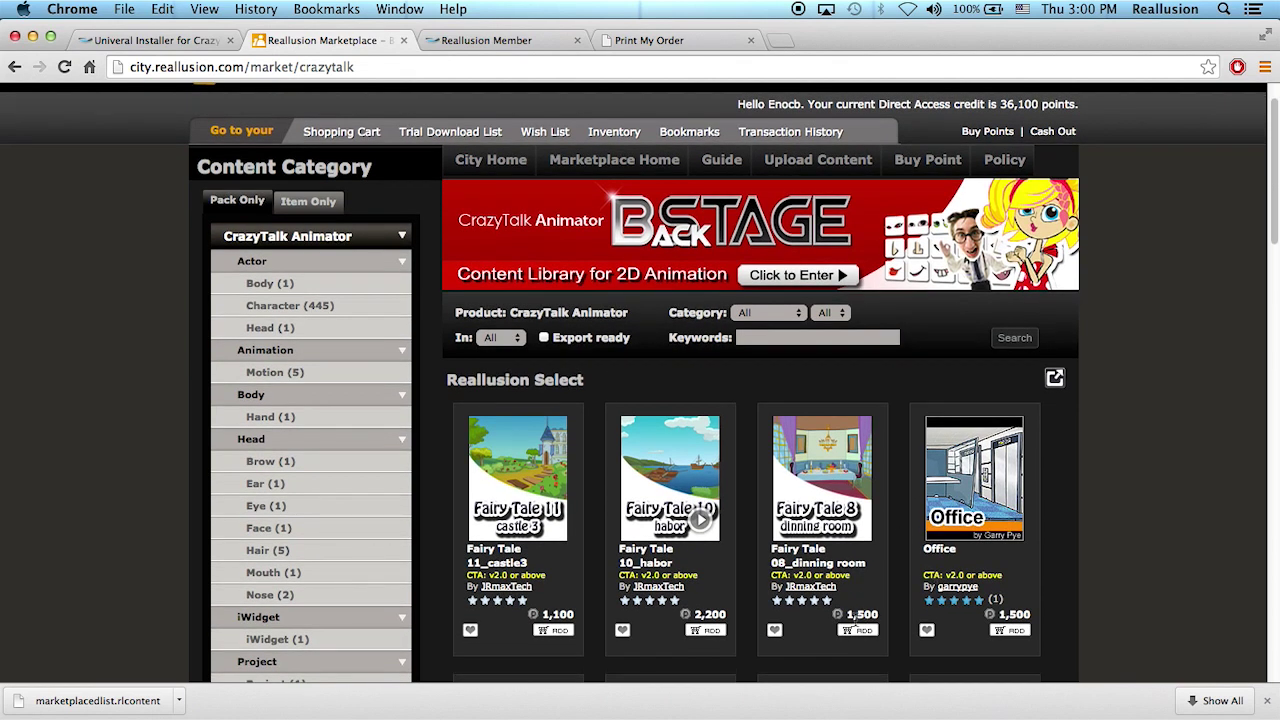
drag(847, 614, 877, 614)
Step: Scroll through the Best Seller rows and highlight the 36,100-point credit balance
scroll(870, 614, down, 1)
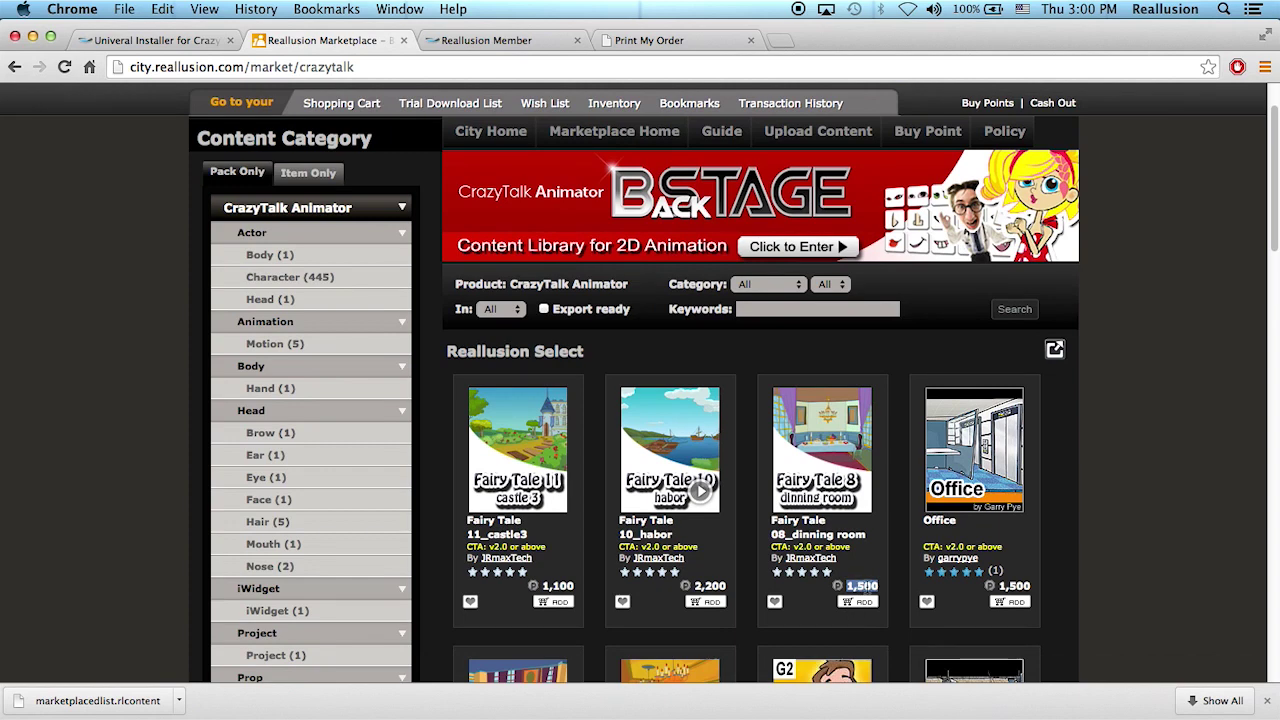
scroll(870, 570, down, 10)
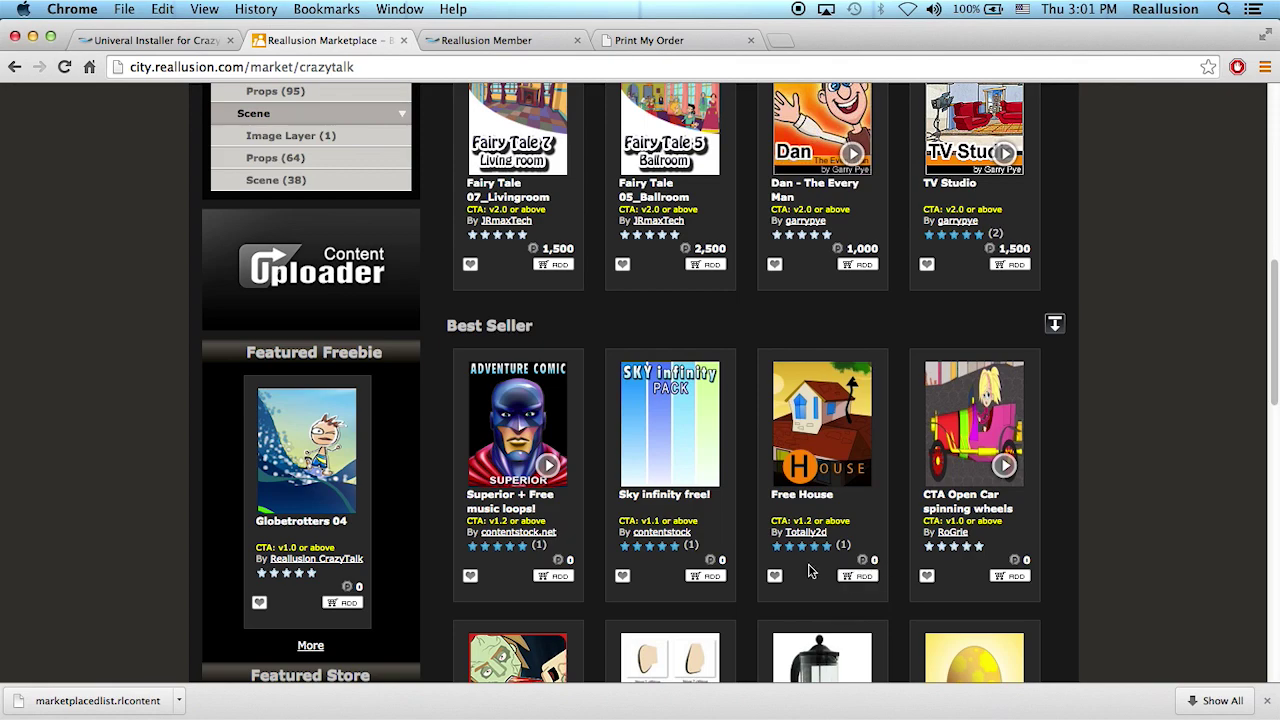
scroll(870, 570, up, 4)
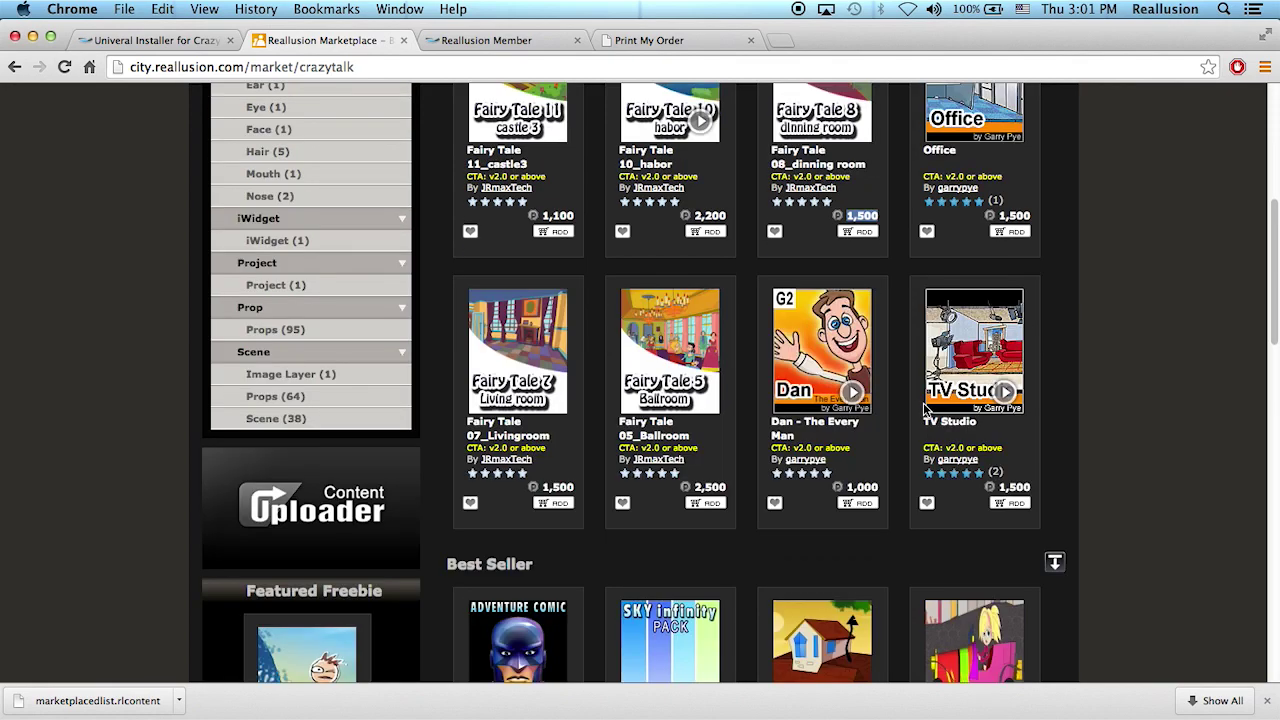
scroll(925, 410, up, 8)
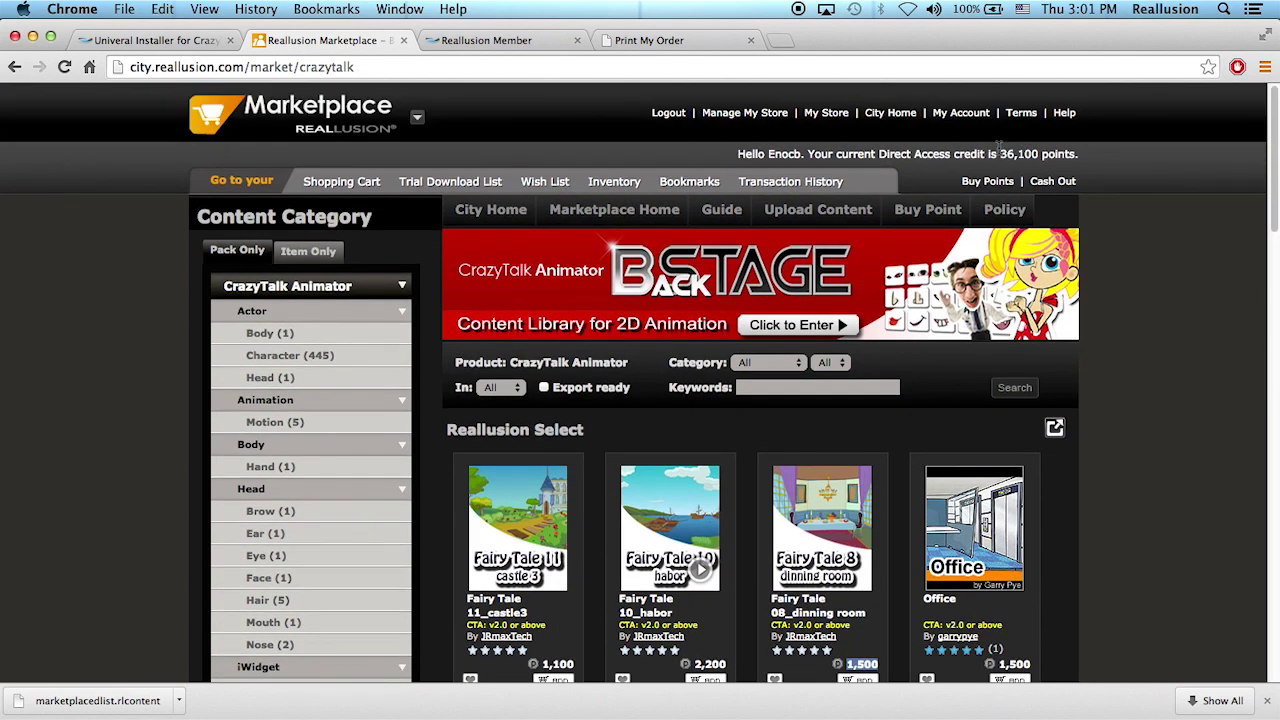
drag(1002, 154, 1052, 154)
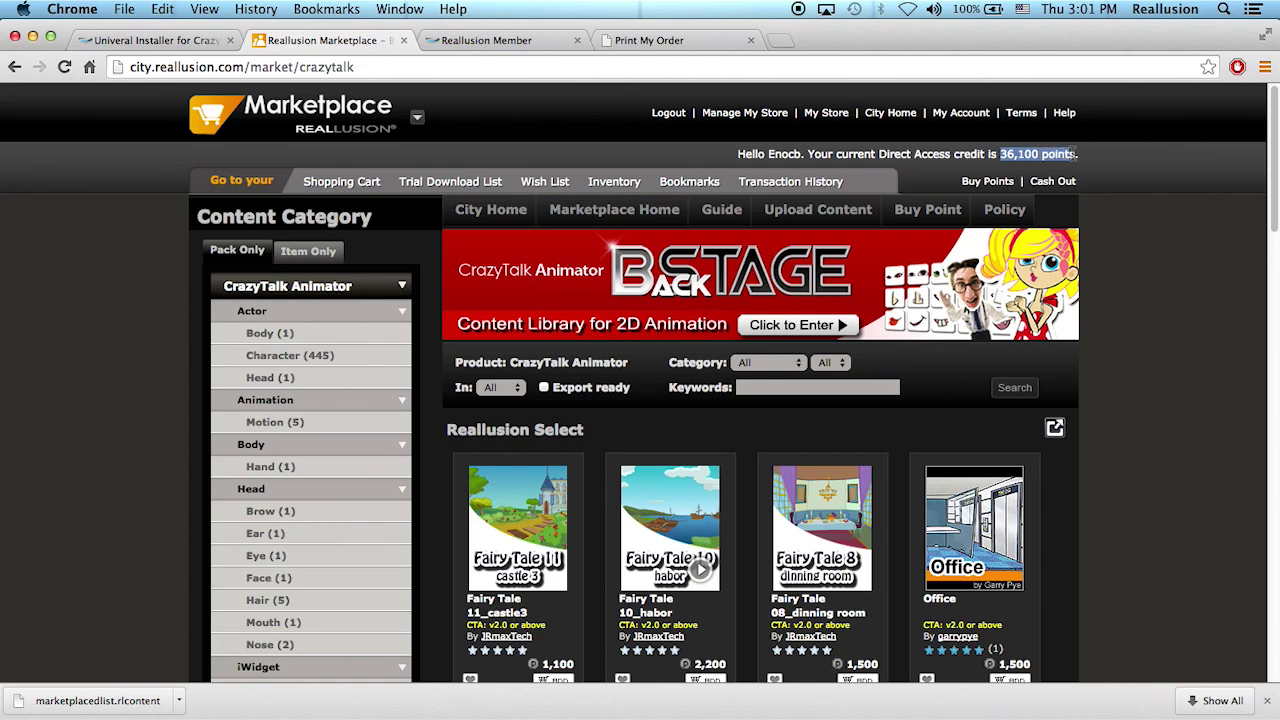
click(150, 40)
Step: Open the DA Points information page from the Marketplace for Mac Users section and dismiss the downloads bar
scroll(589, 373, down, 15)
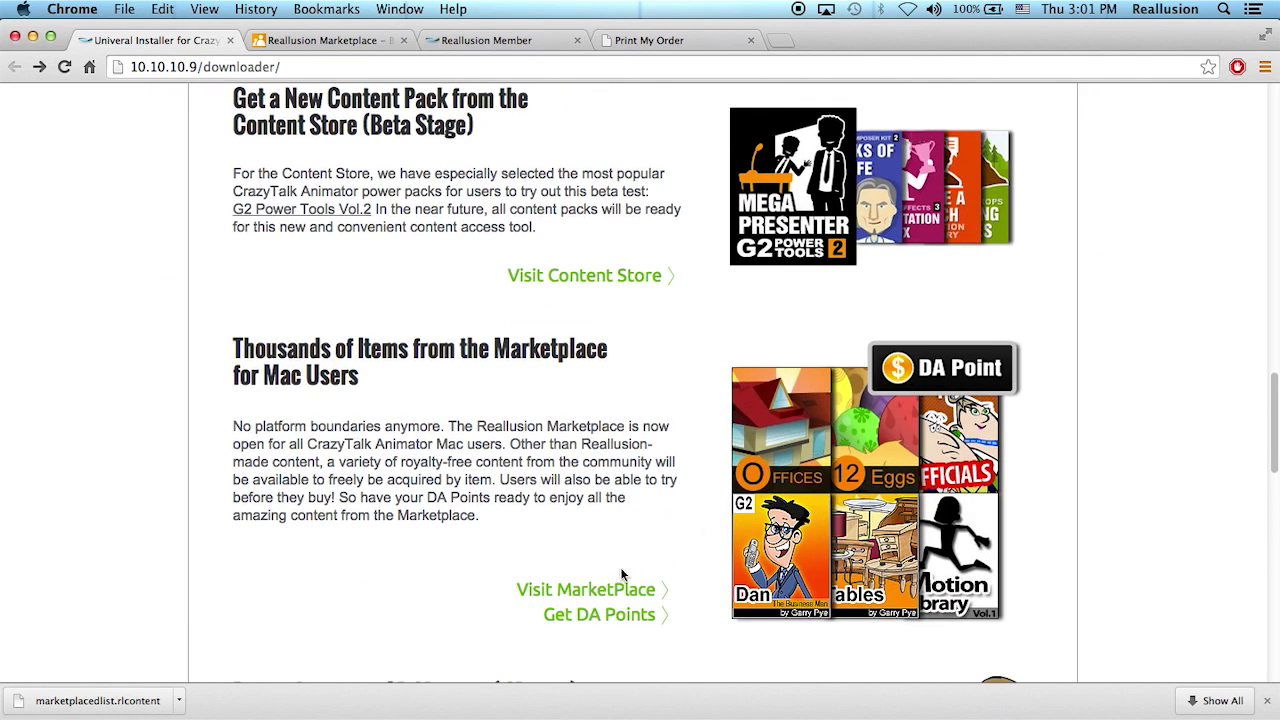
click(603, 616)
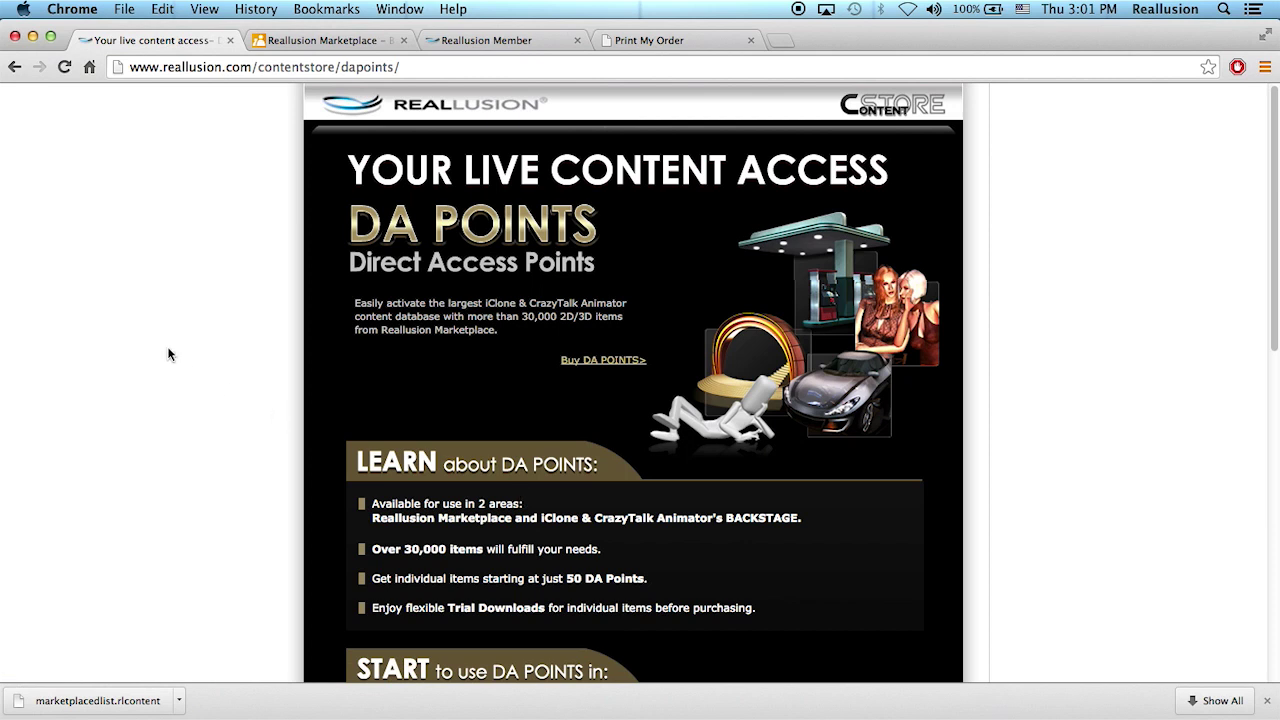
click(1267, 700)
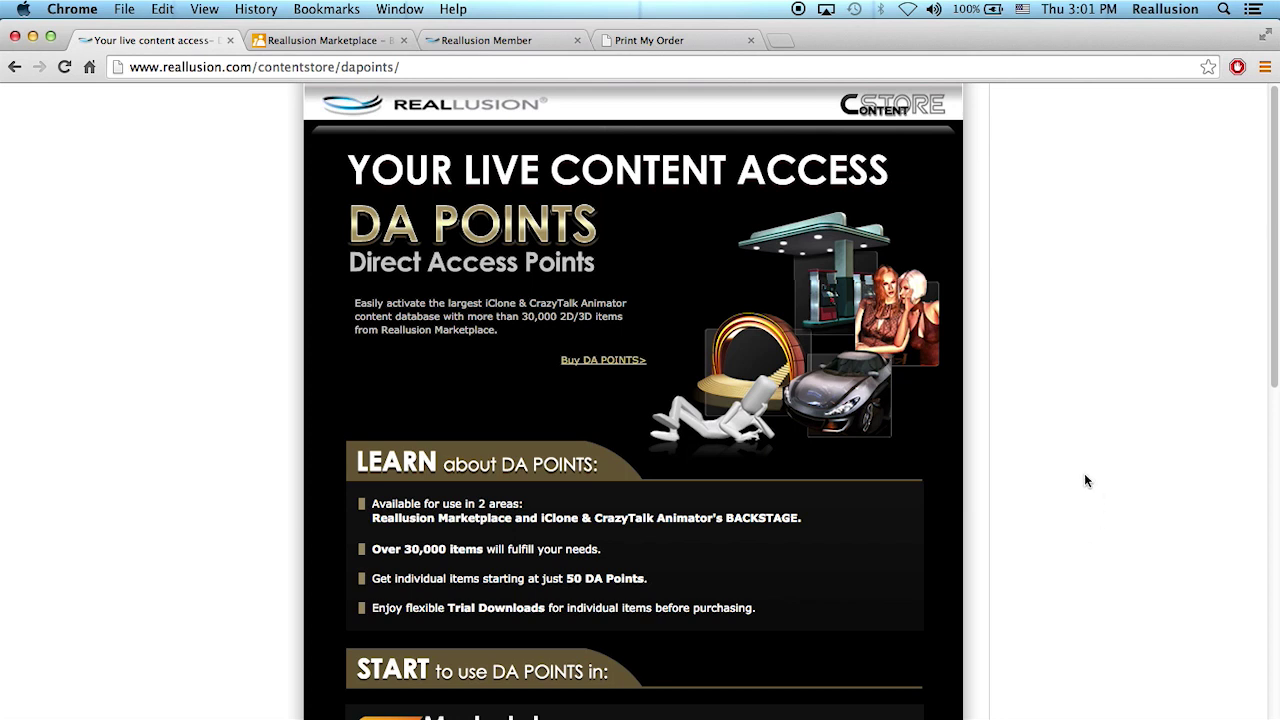
Step: Scroll the DA Points page, then return to the CrazyTalk marketplace showing 36,100 points
scroll(1085, 478, down, 1)
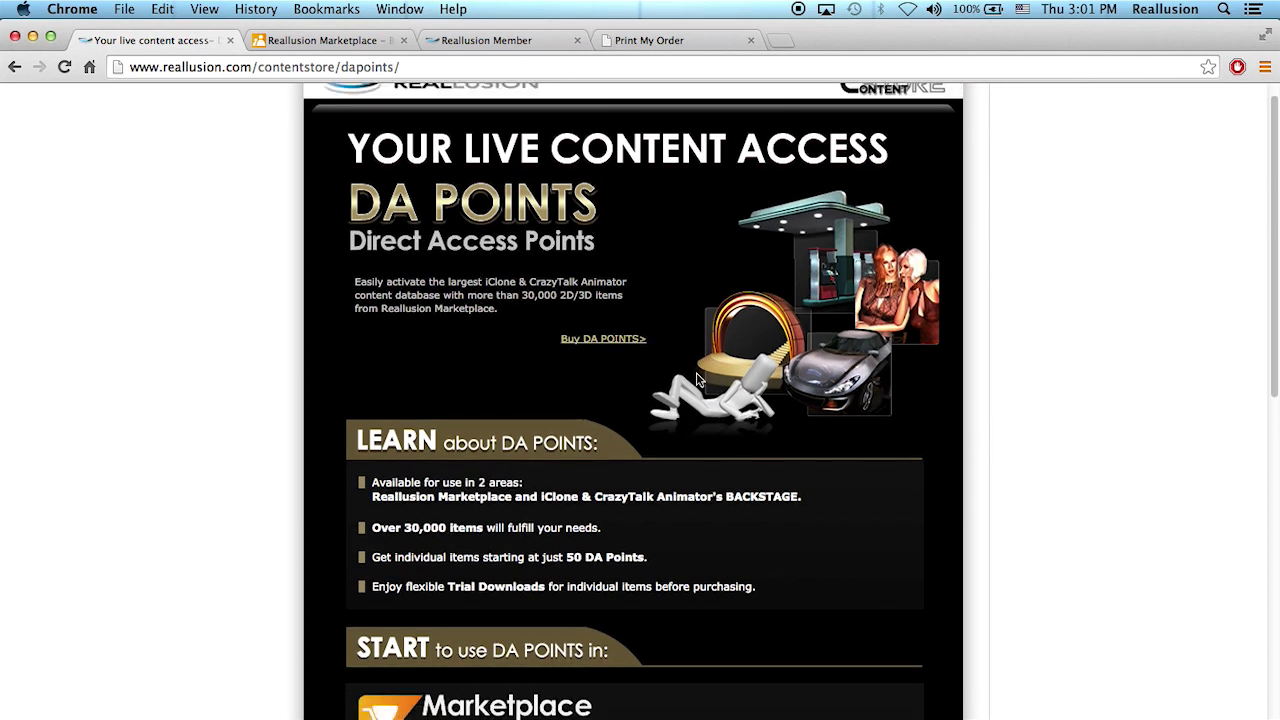
scroll(819, 451, down, 2)
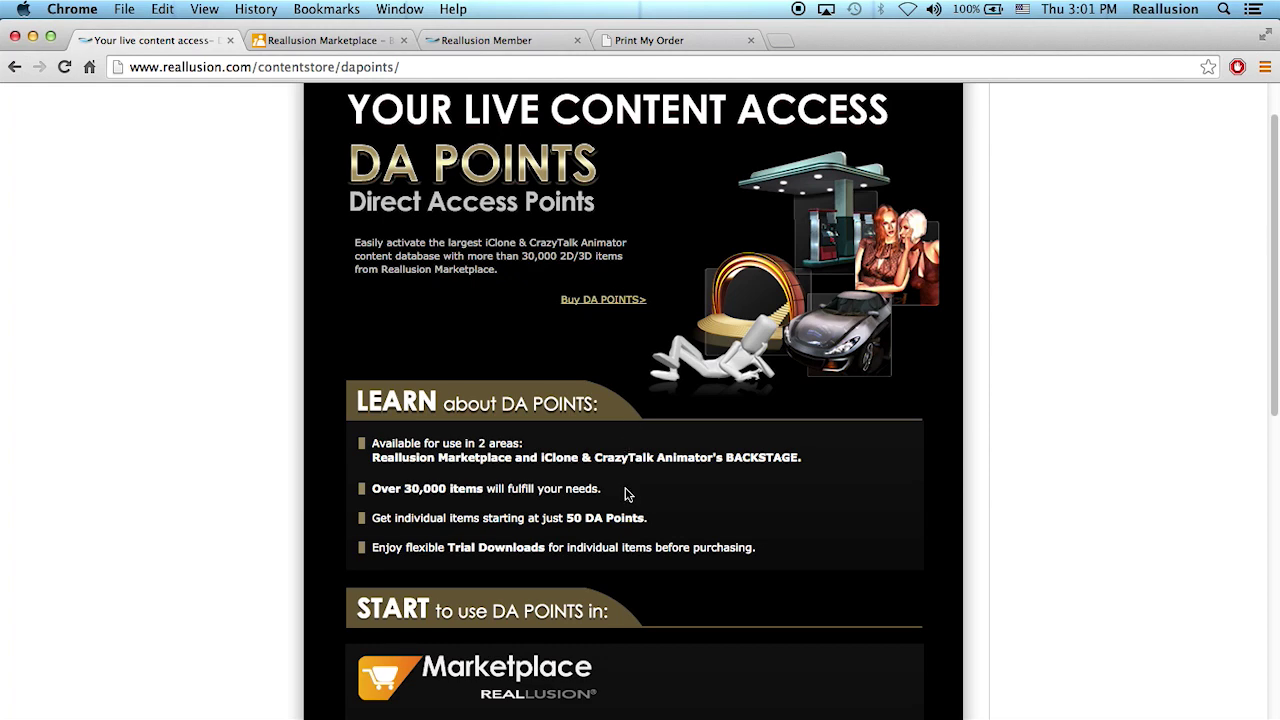
scroll(625, 493, down, 5)
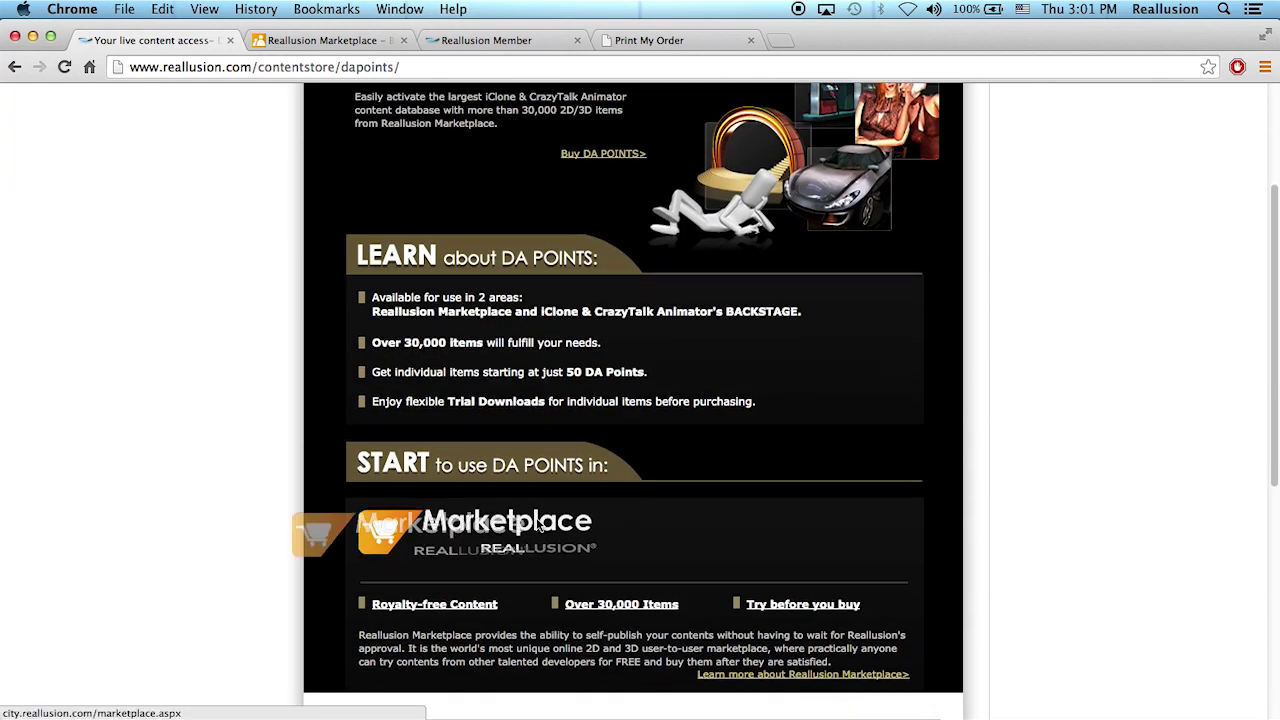
click(343, 42)
scroll(885, 481, down, 4)
scroll(909, 491, up, 4)
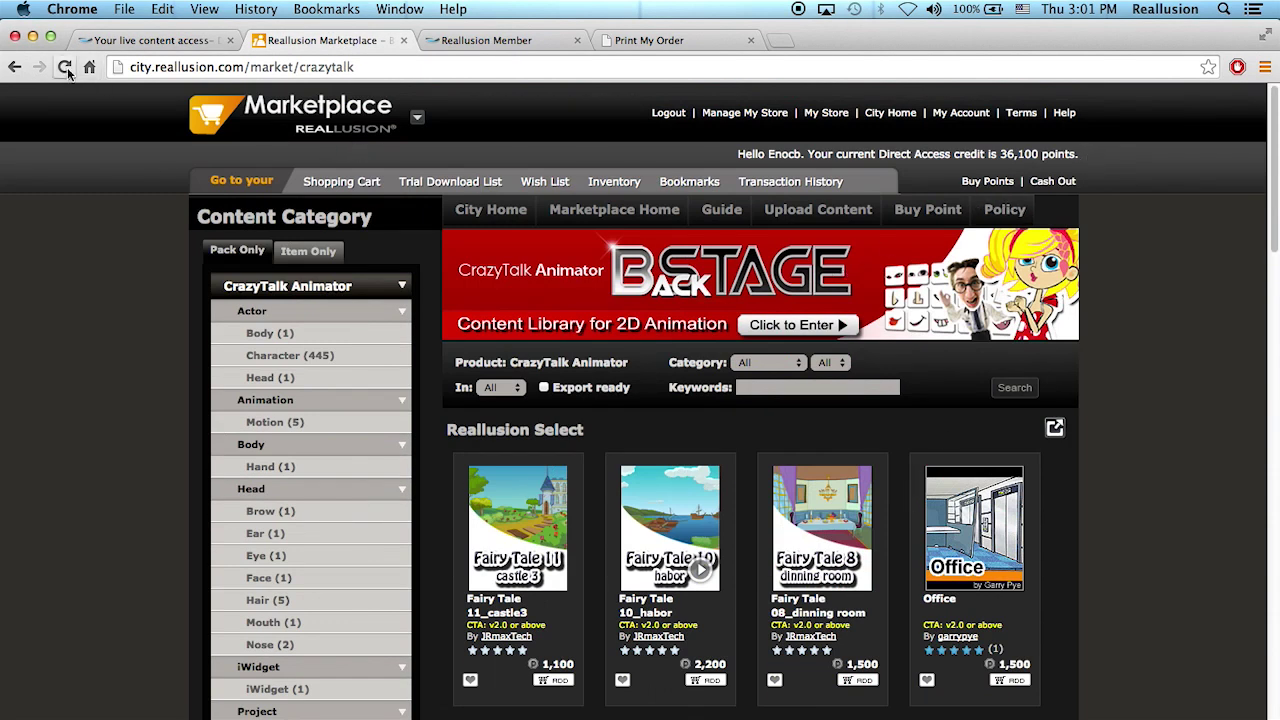
Step: Go back to reallusion.com and open the Content Store home page from the Purchase menu
click(15, 67)
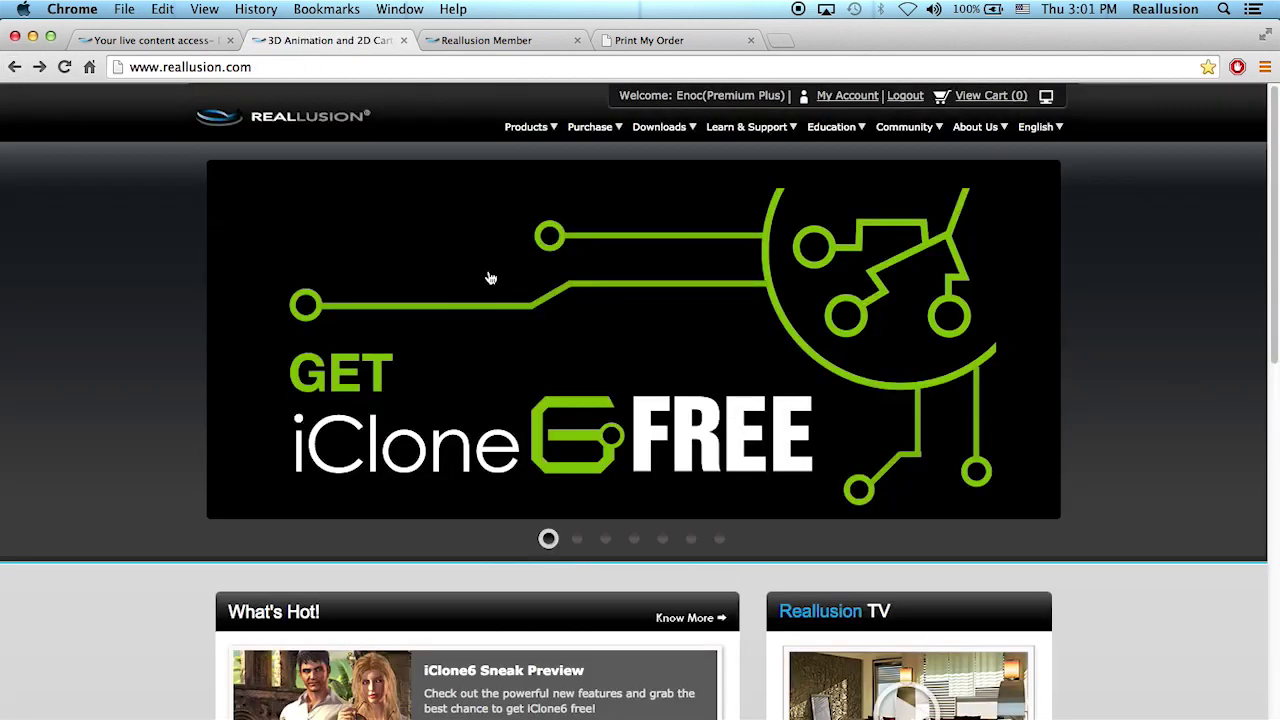
mouse_move(592, 127)
click(619, 184)
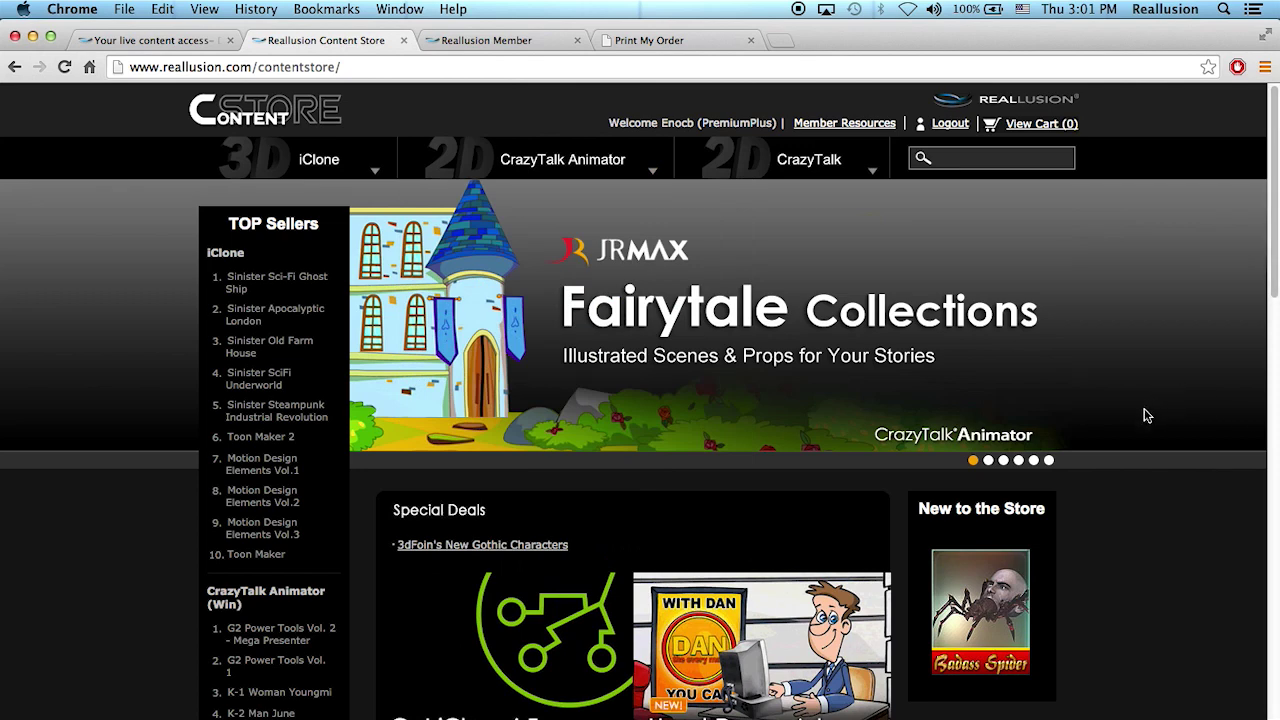
scroll(1140, 430, down, 5)
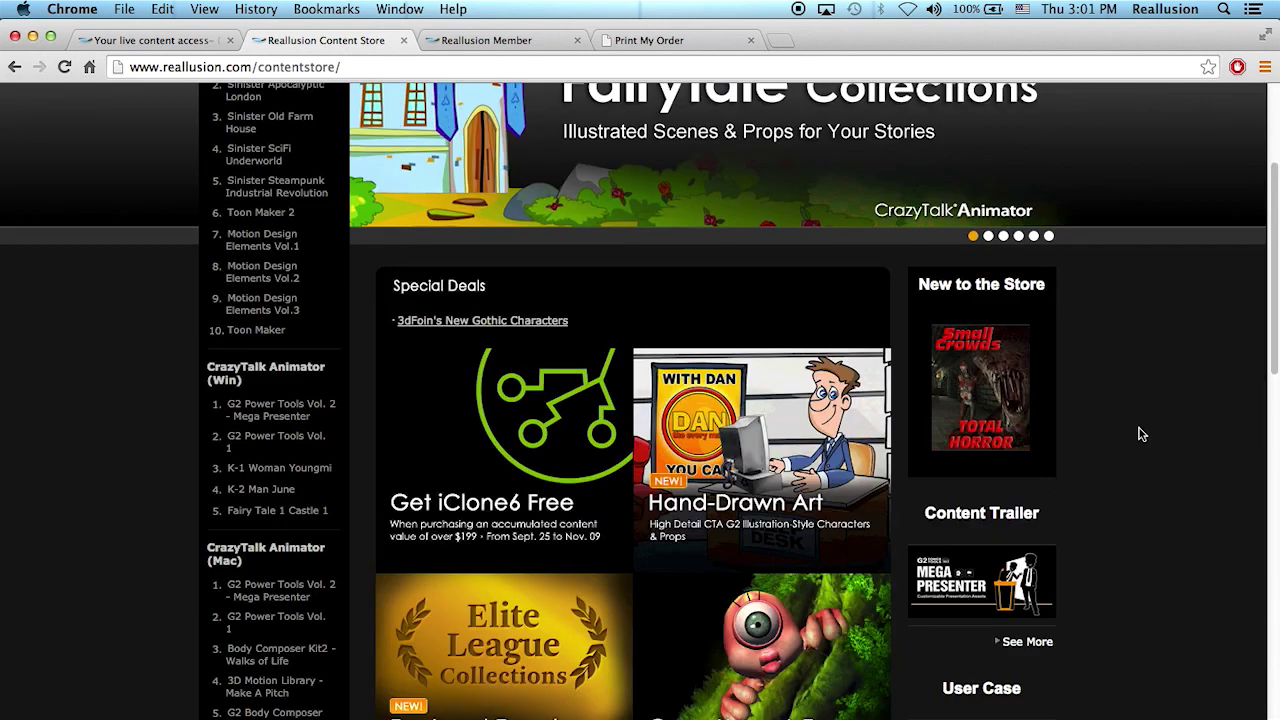
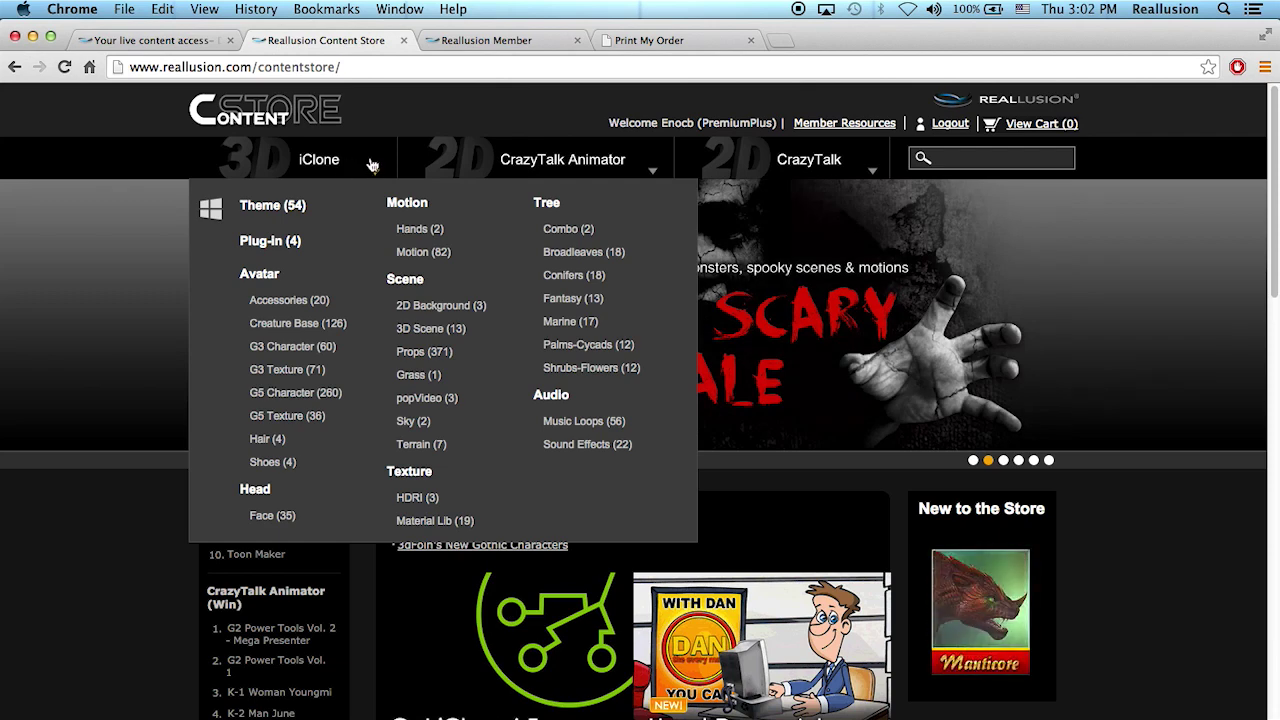
click(371, 164)
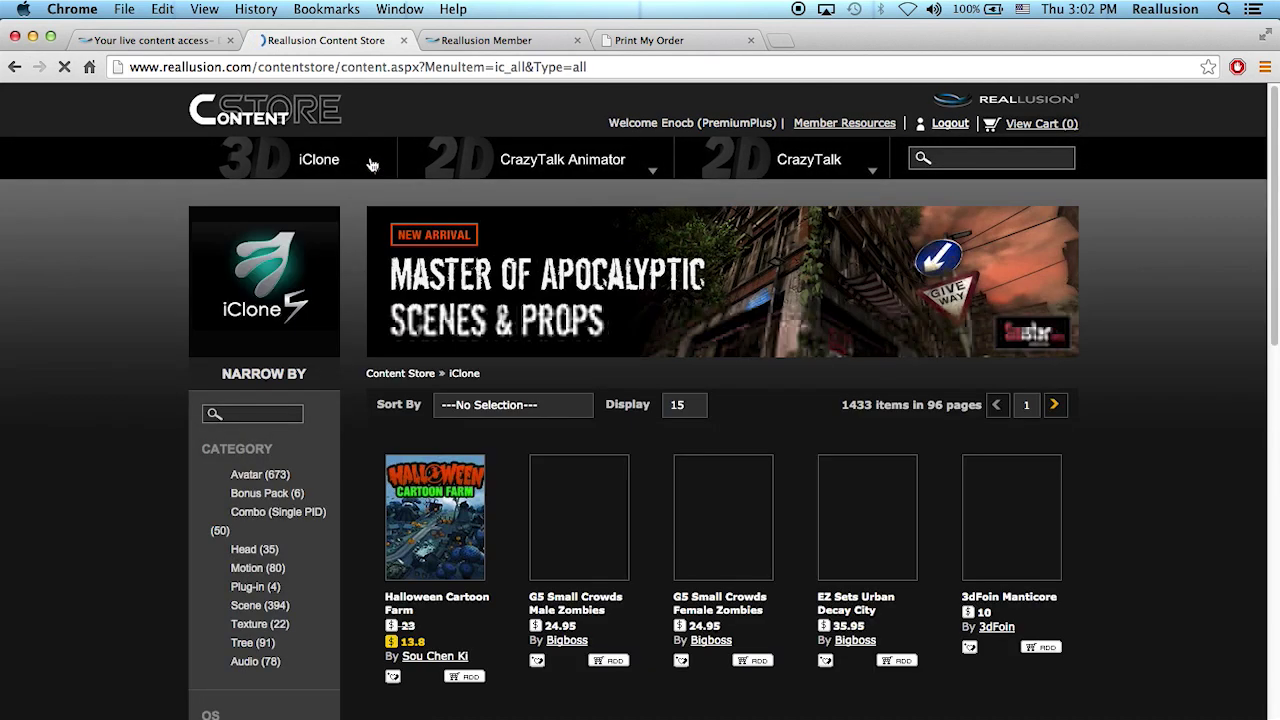
mouse_move(371, 164)
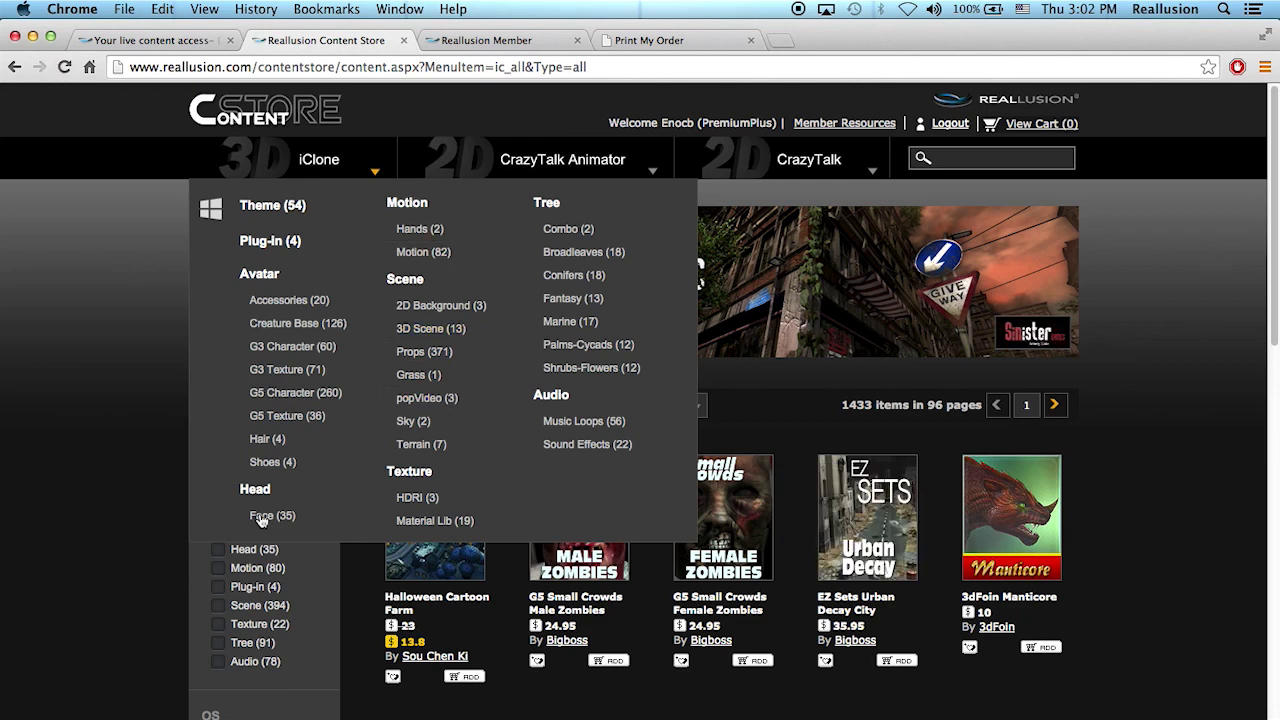
scroll(258, 515, down, 1)
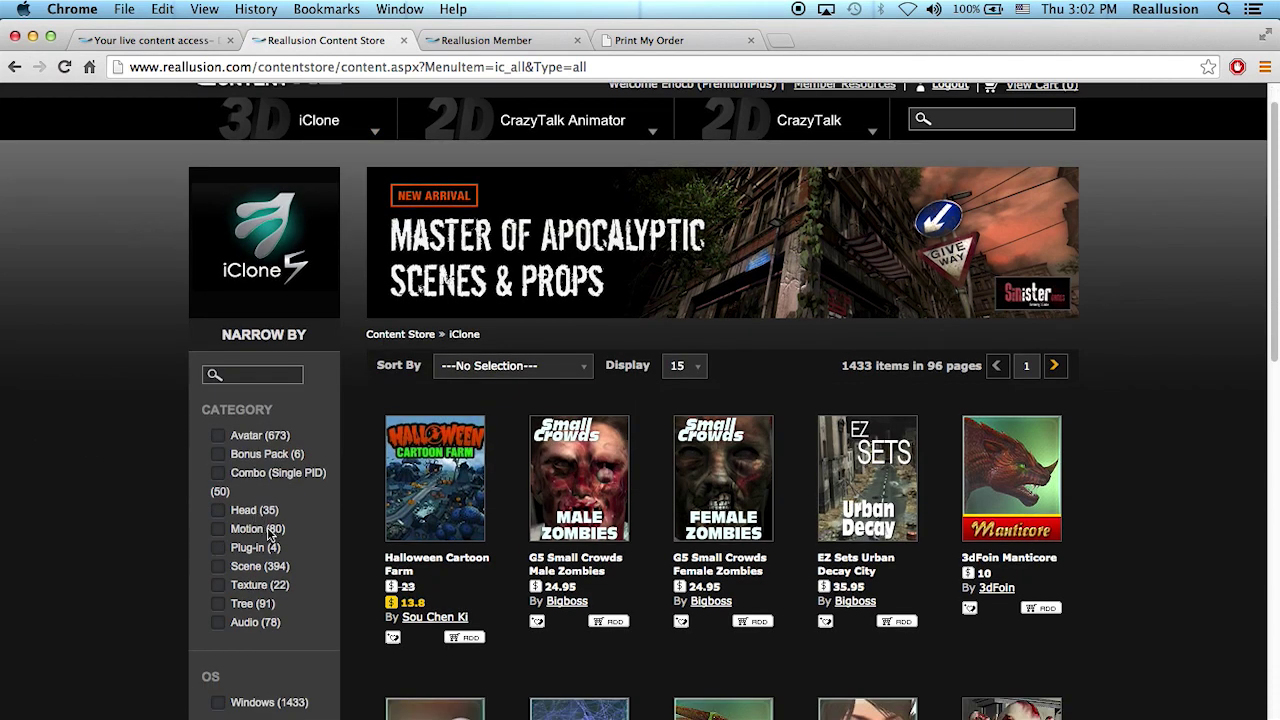
click(224, 530)
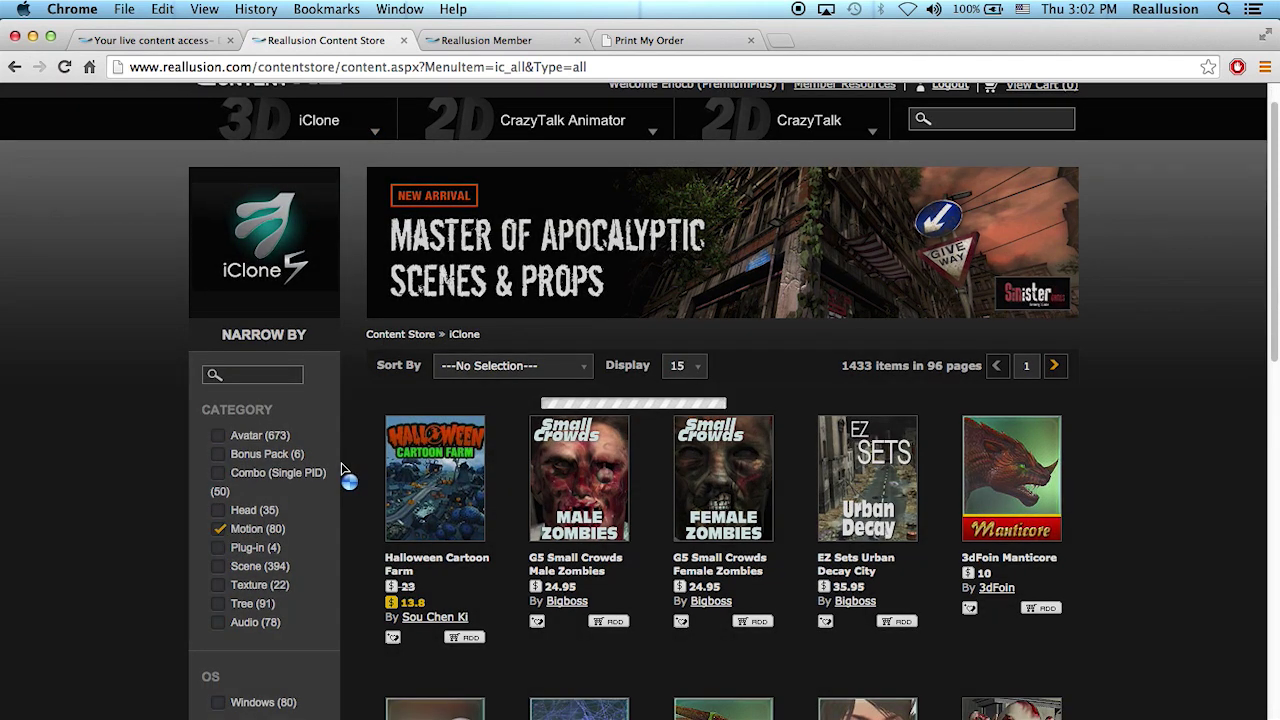
scroll(345, 470, down, 1)
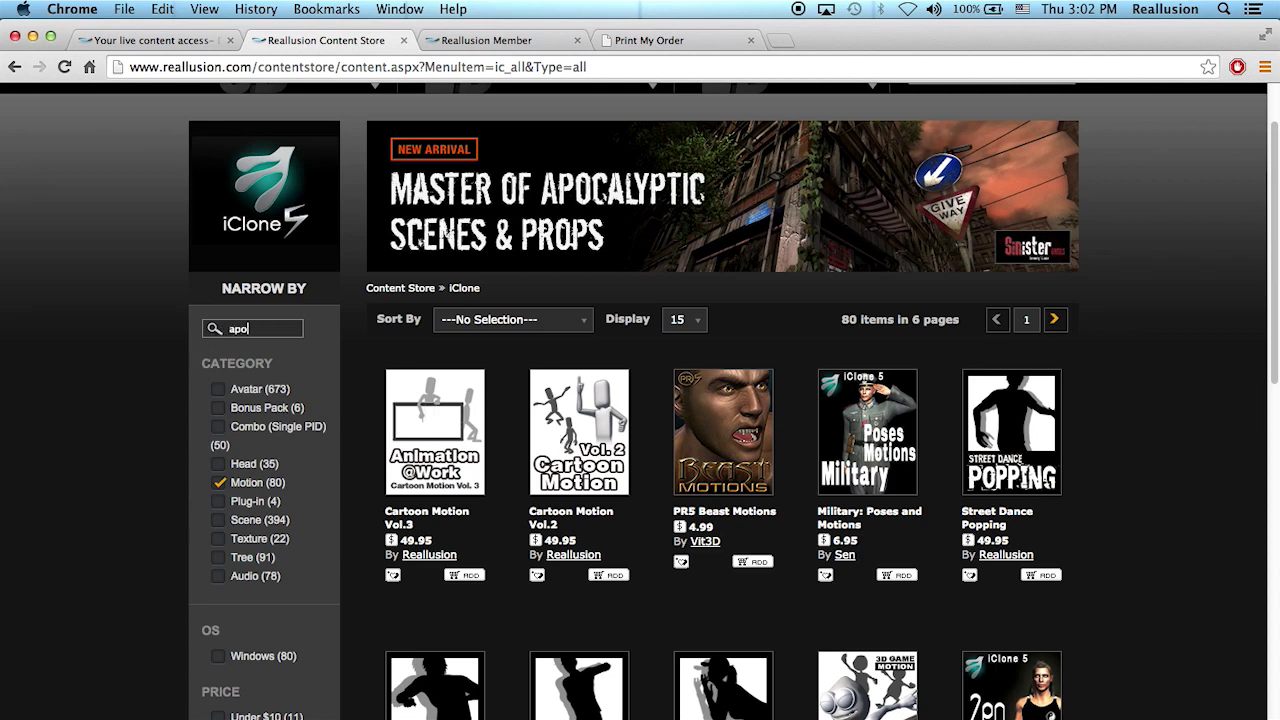
key(Return)
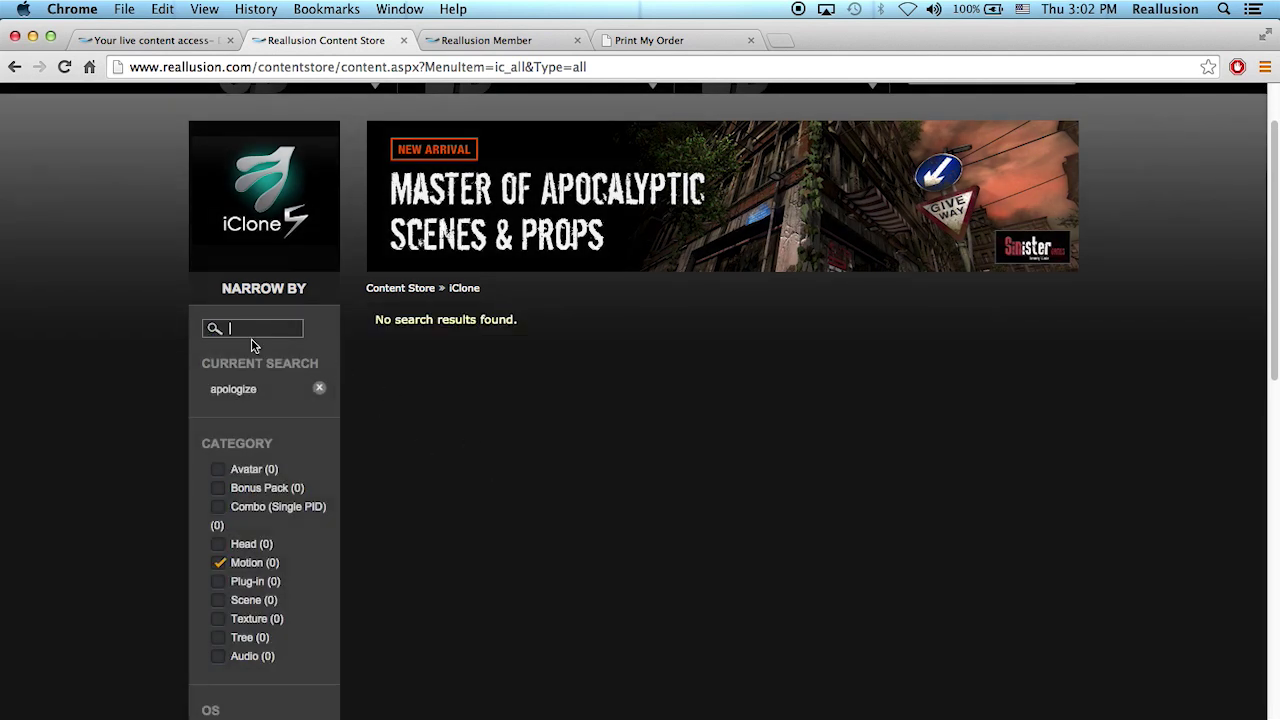
click(219, 562)
click(15, 67)
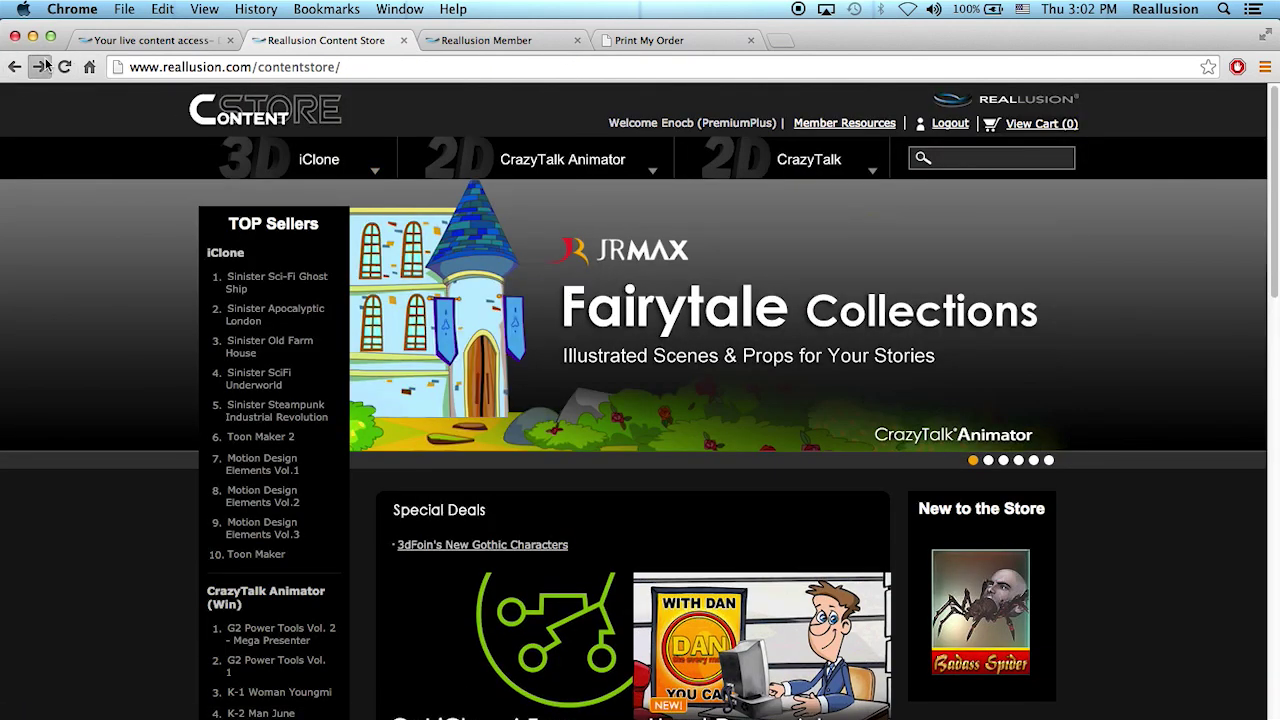
Step: Check marketplacedlist.rld in Finder's Downloads, then return to the iClone listing of 1433 items
click(41, 67)
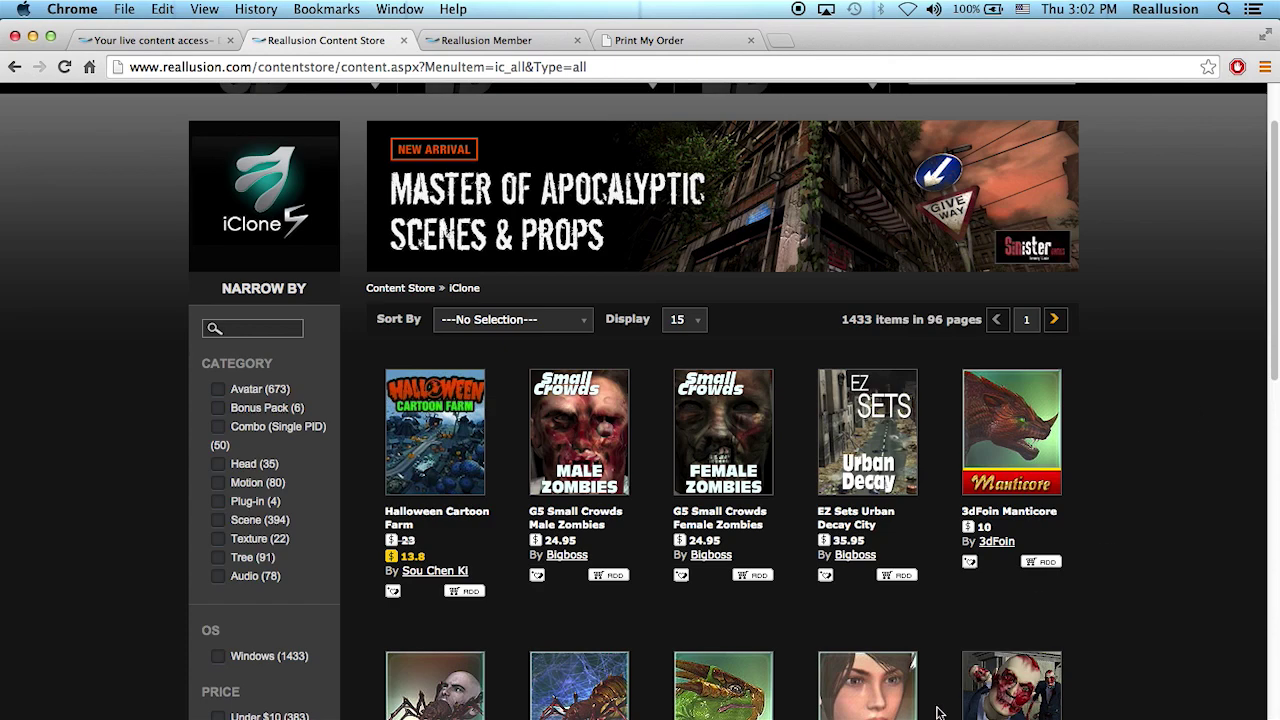
click(865, 705)
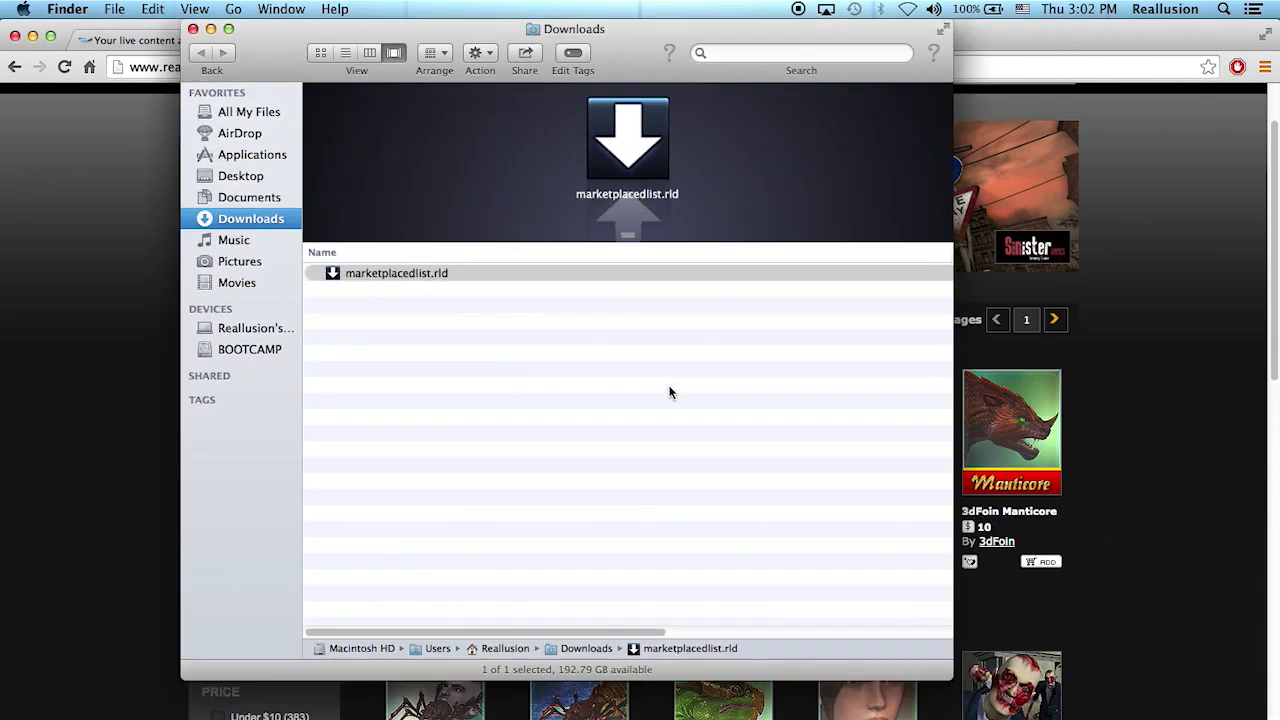
click(1207, 316)
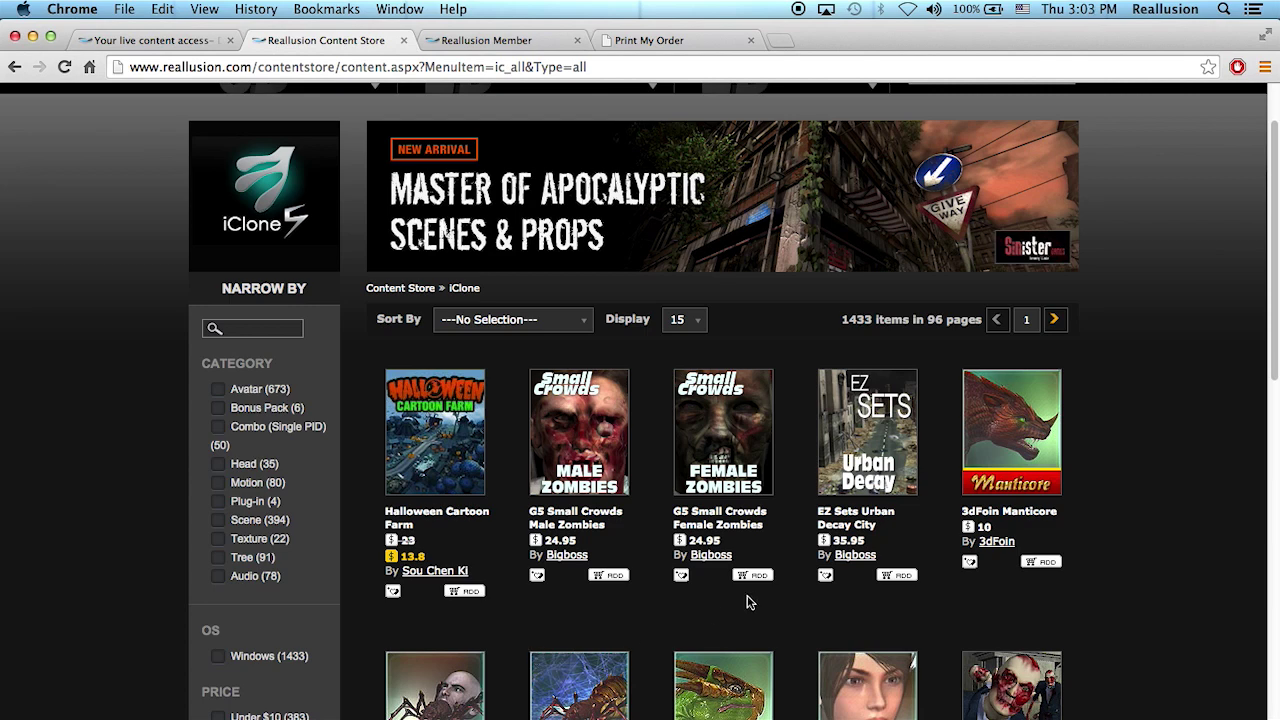
scroll(592, 565, up, 2)
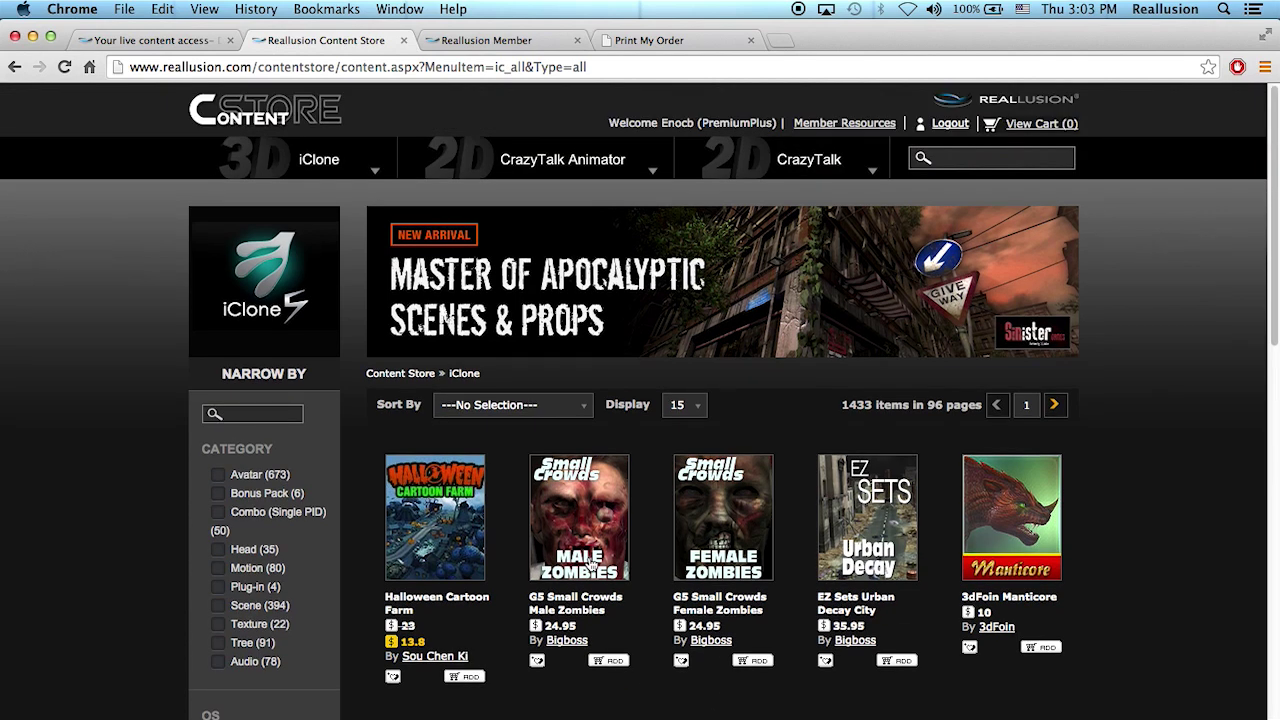
Step: Go back to reallusion.com and open Purchase > Content Marketplace, showing the 36,100-point credit
click(505, 40)
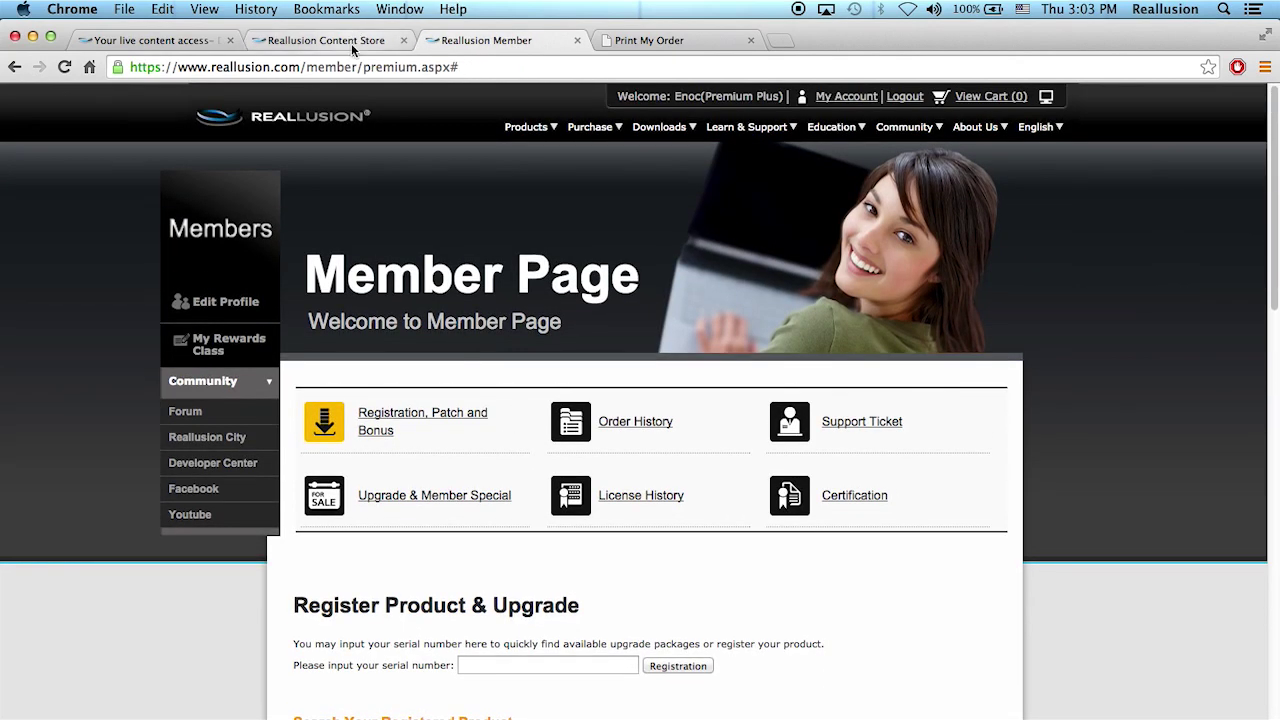
click(350, 44)
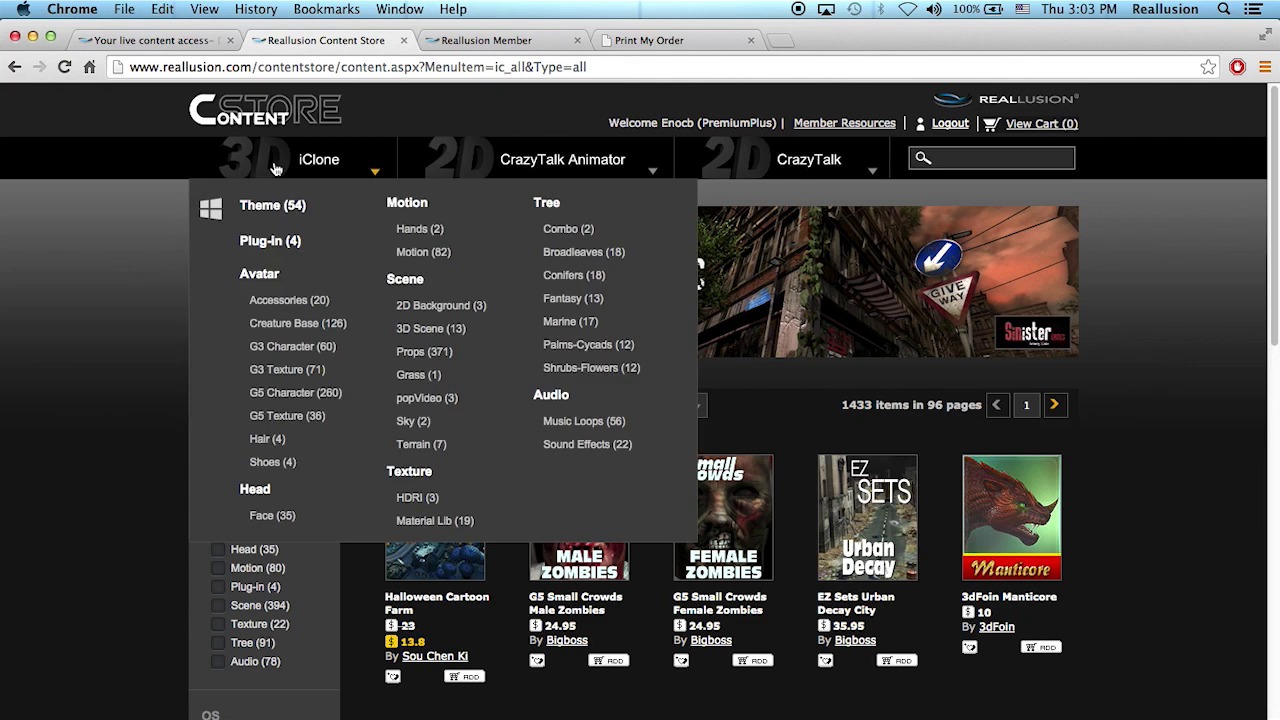
click(15, 66)
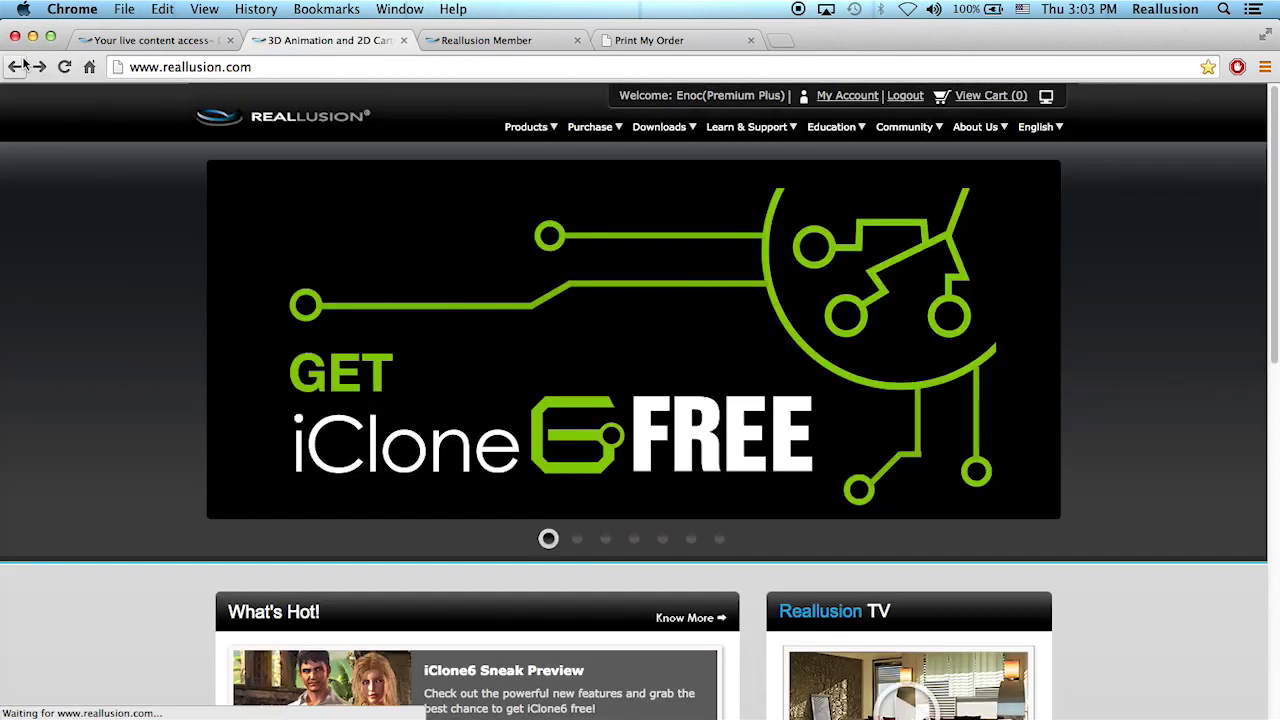
mouse_move(590, 127)
click(616, 208)
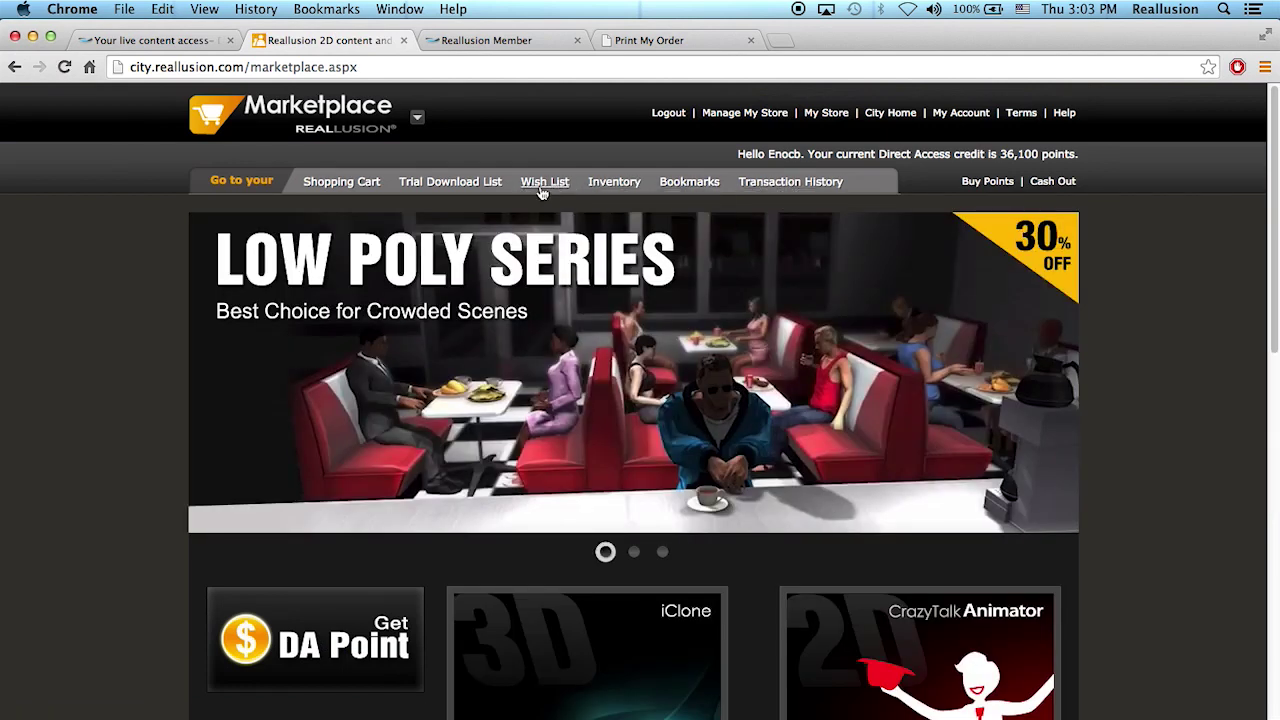
Step: In the Trial Download List, tick the Apologize motion and choose Download Now
click(455, 184)
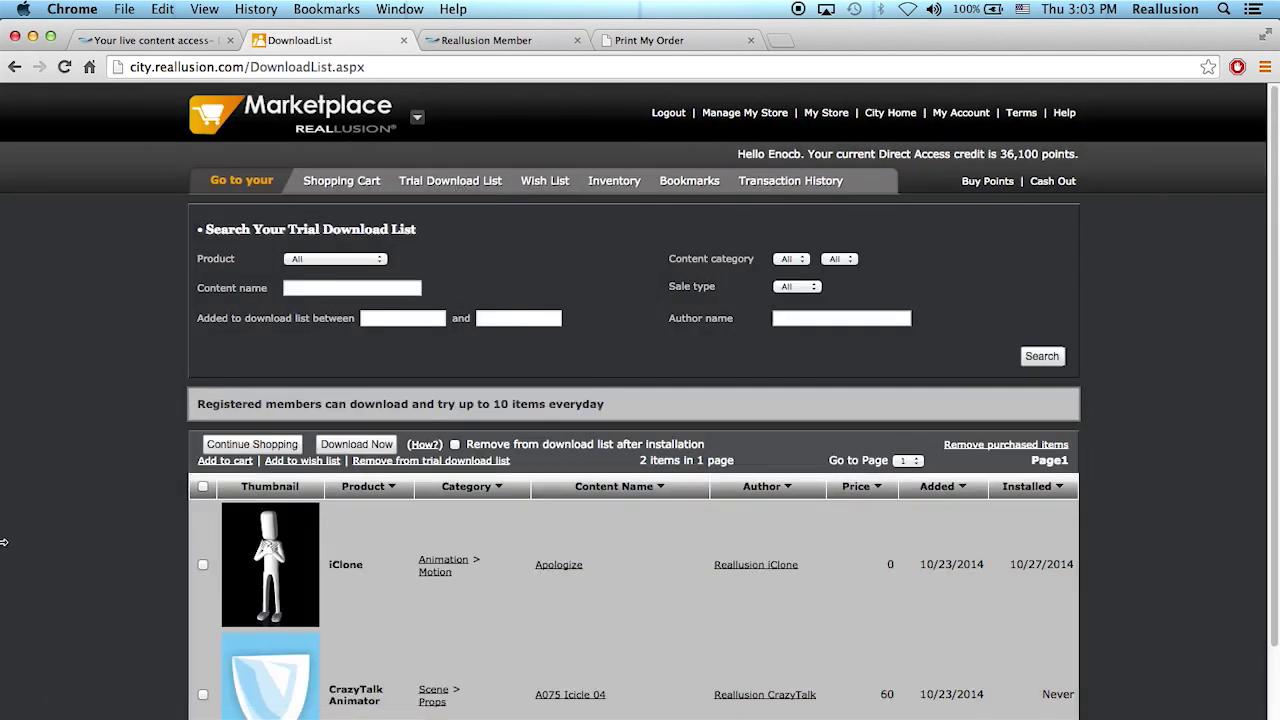
scroll(4, 541, down, 1)
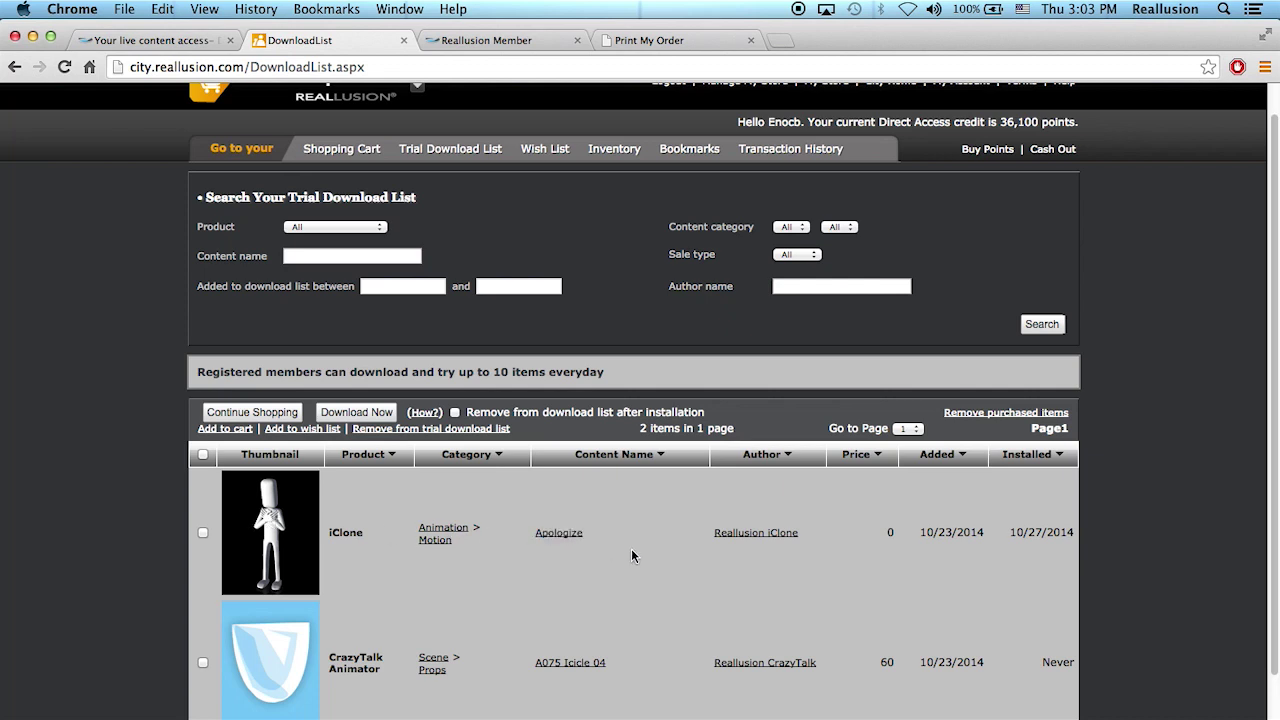
click(203, 533)
scroll(300, 490, down, 2)
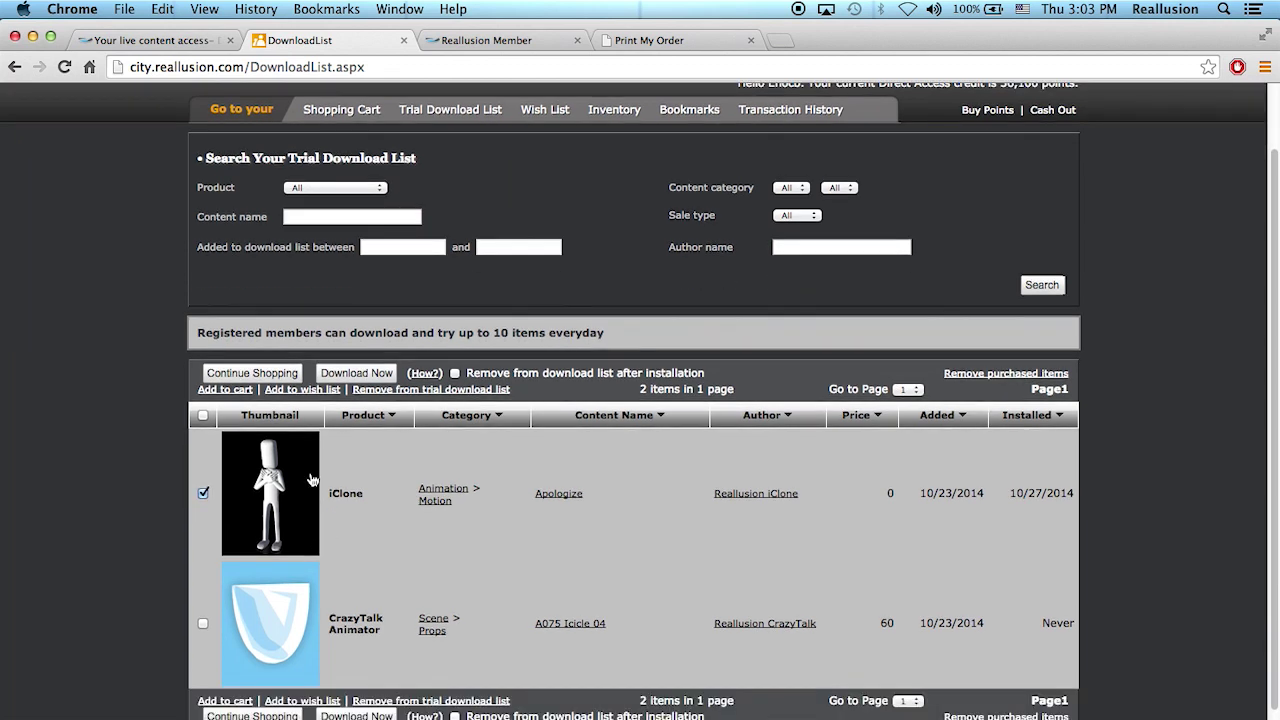
click(366, 376)
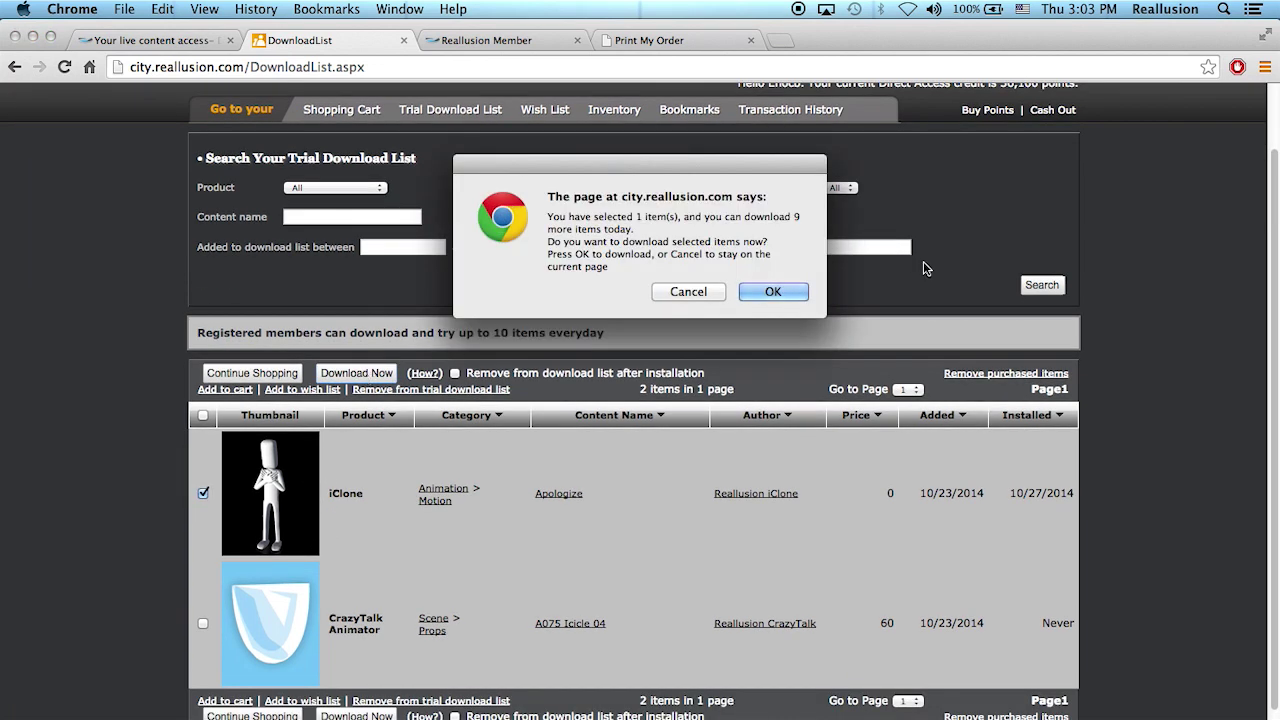
Step: Confirm the download message, saving marketplacedlist (1).rld
drag(696, 171, 709, 246)
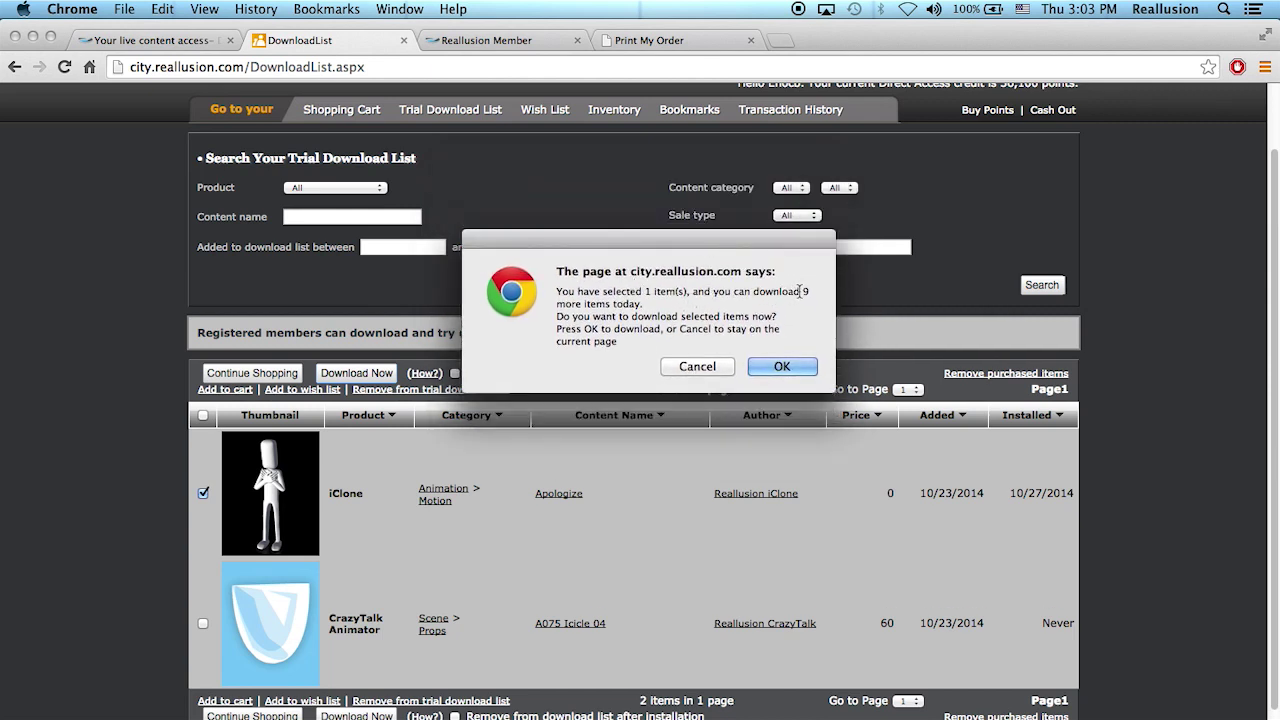
drag(801, 291, 804, 302)
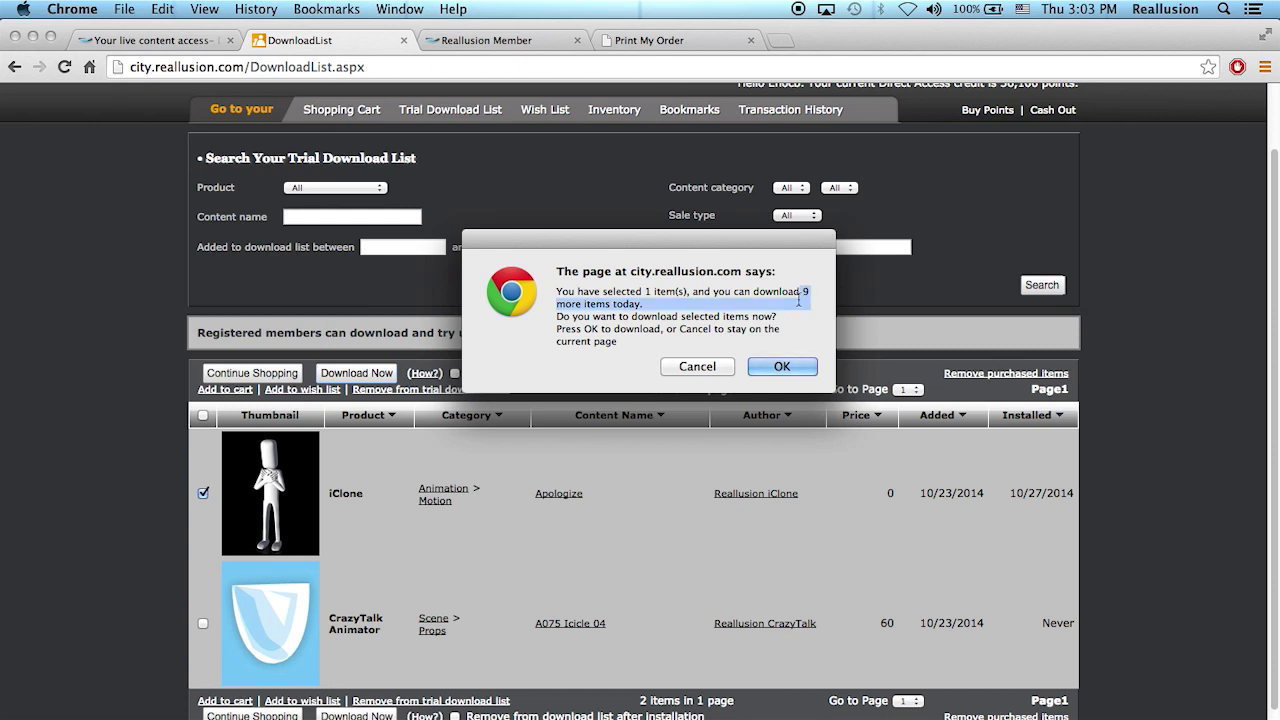
click(799, 300)
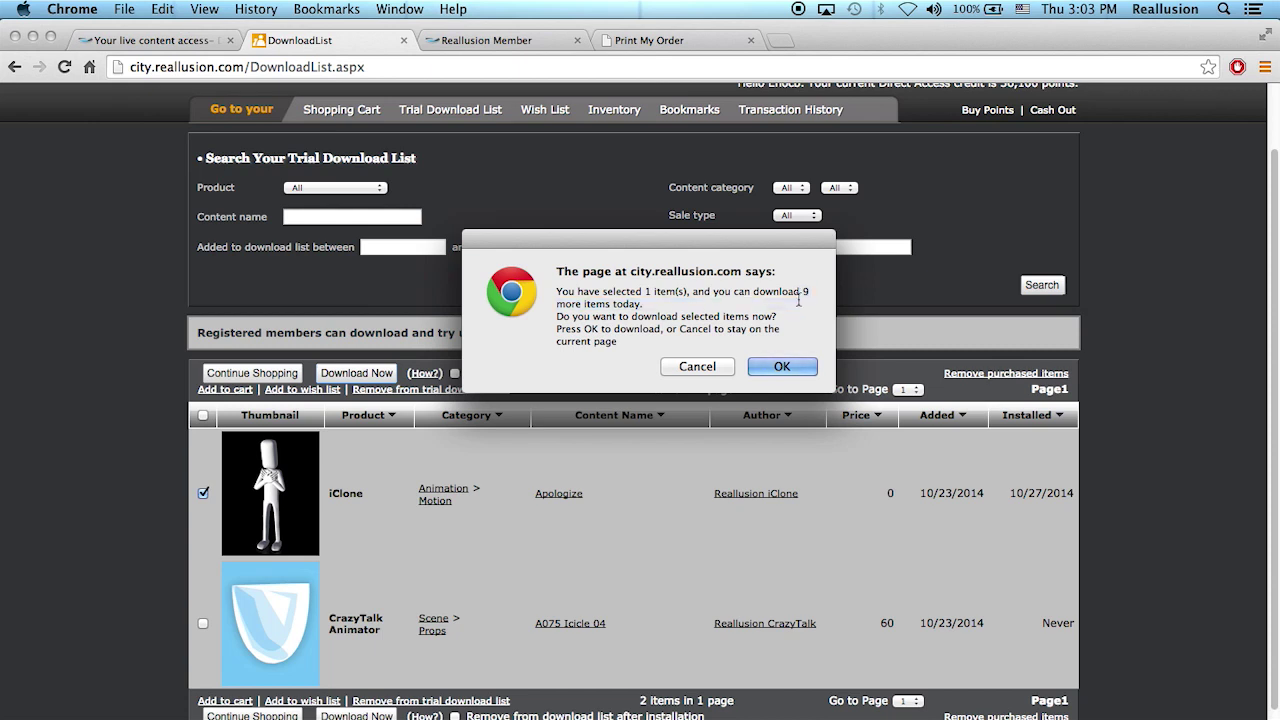
click(782, 368)
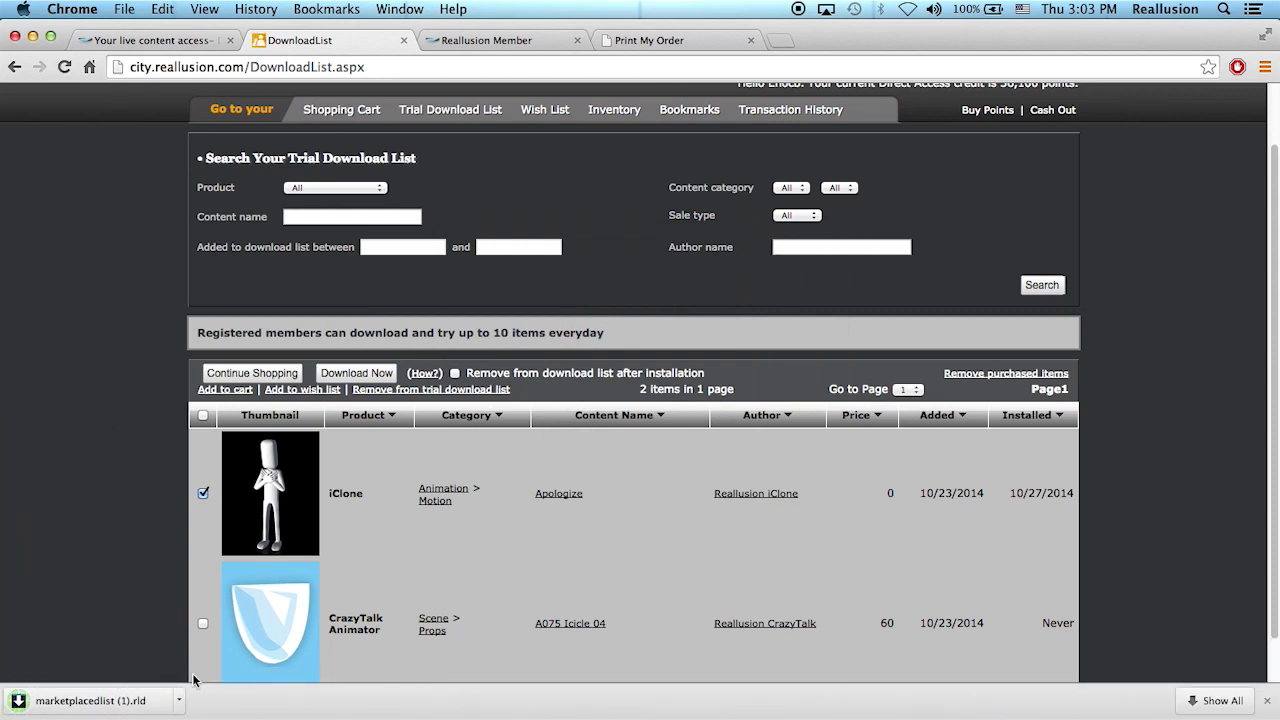
Step: Send marketplacedlist (1).rld to the chosen program version, start the Apologize download, and close the downloader
click(143, 706)
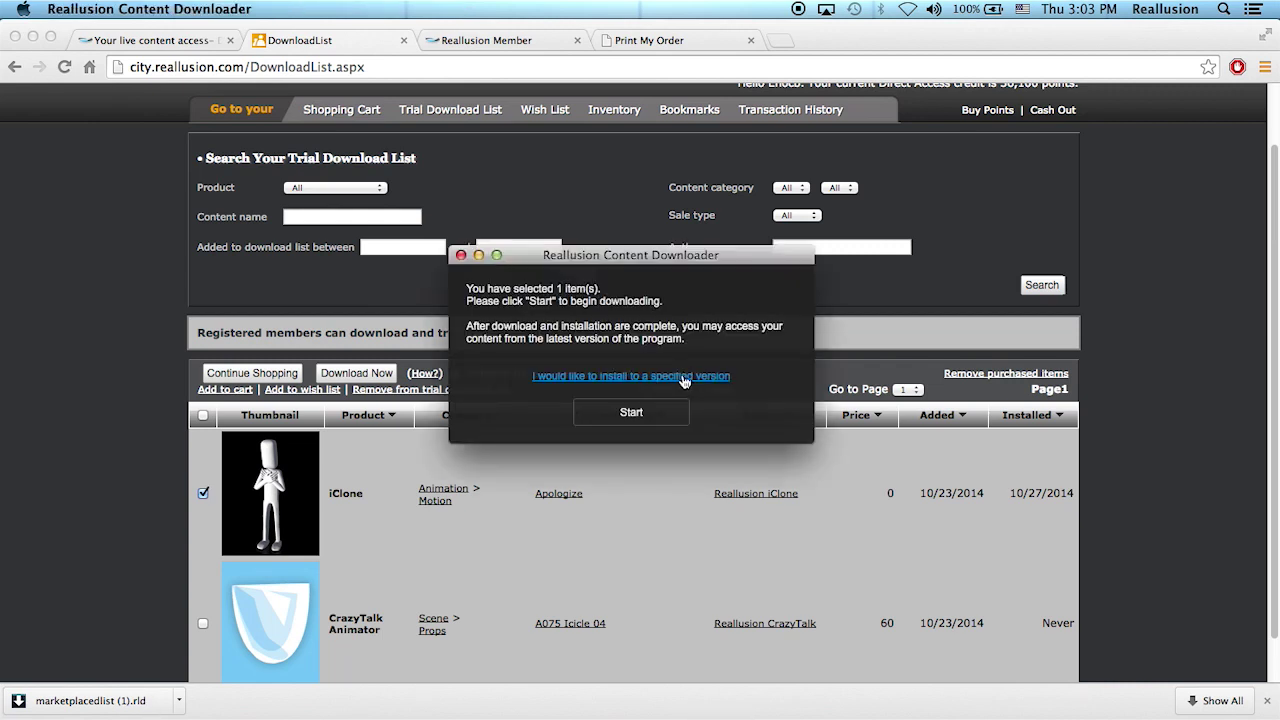
click(684, 377)
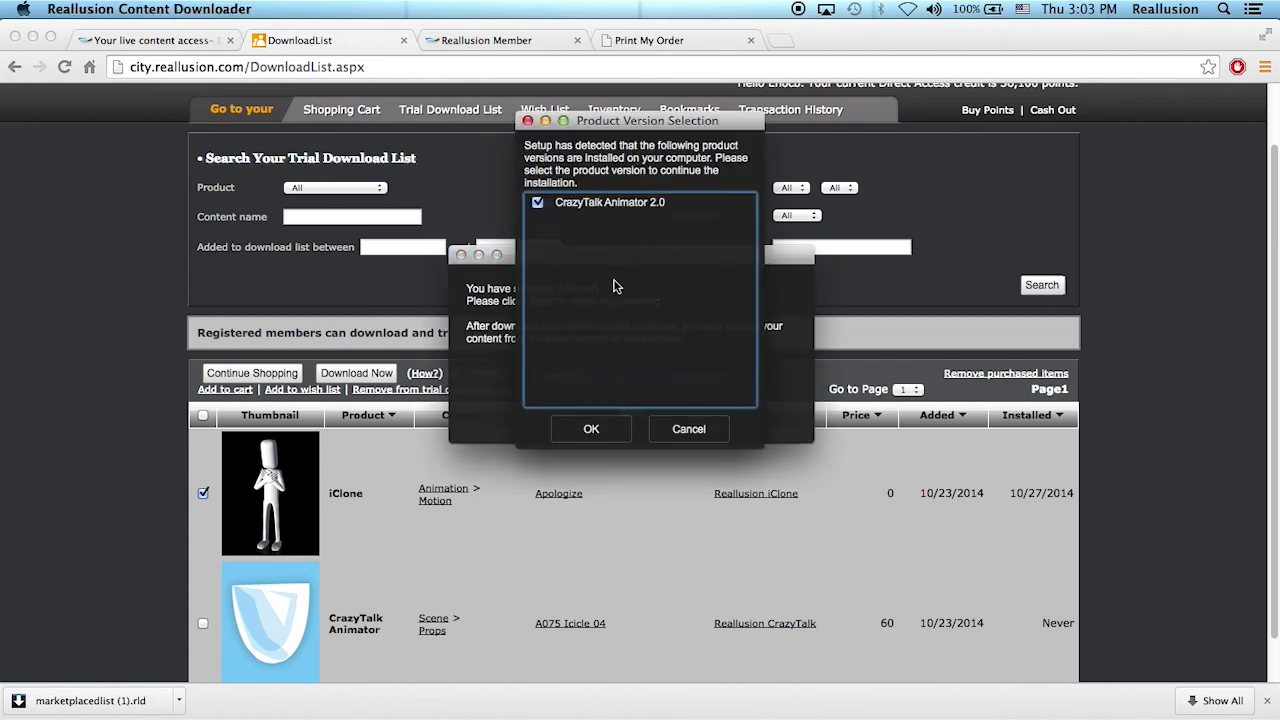
click(606, 429)
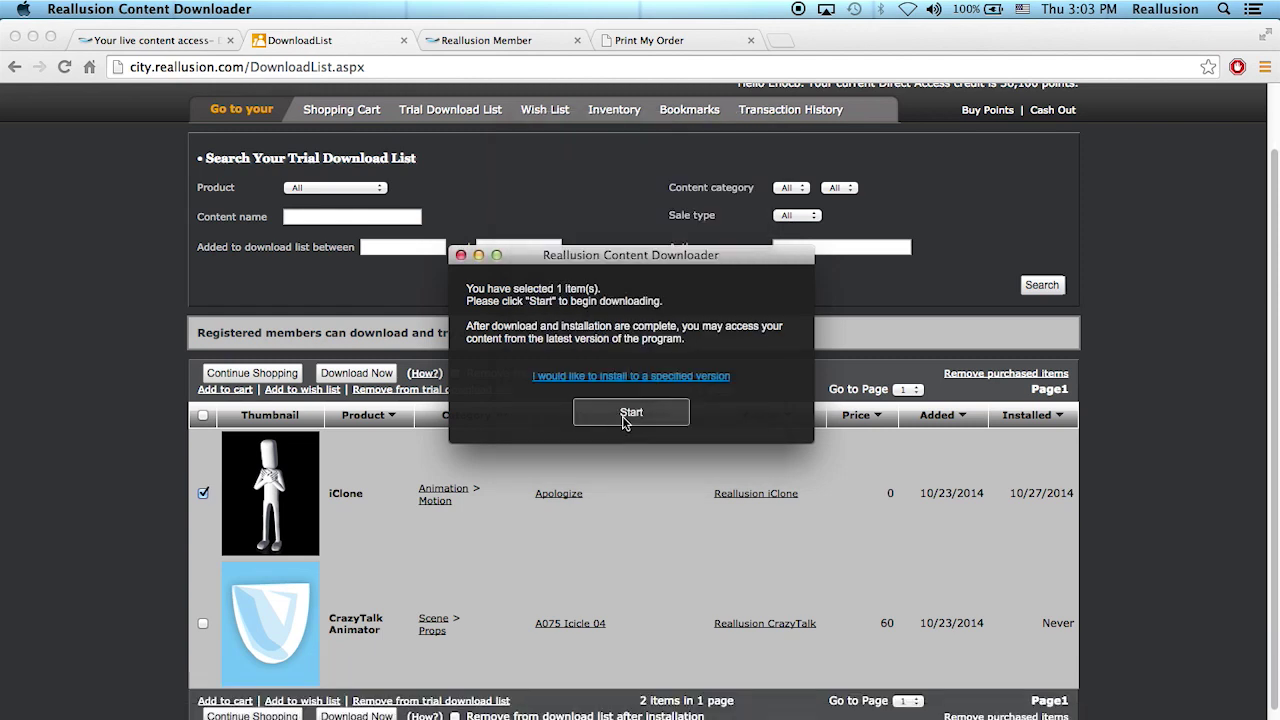
click(625, 415)
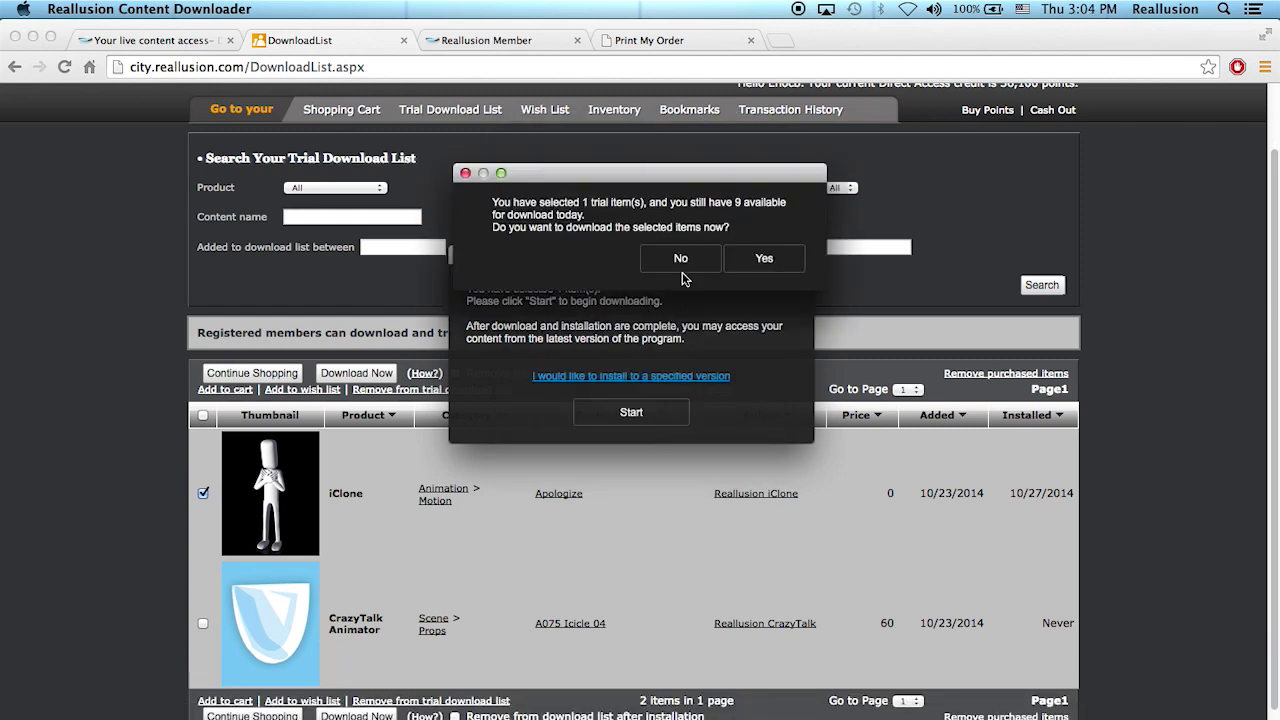
click(682, 262)
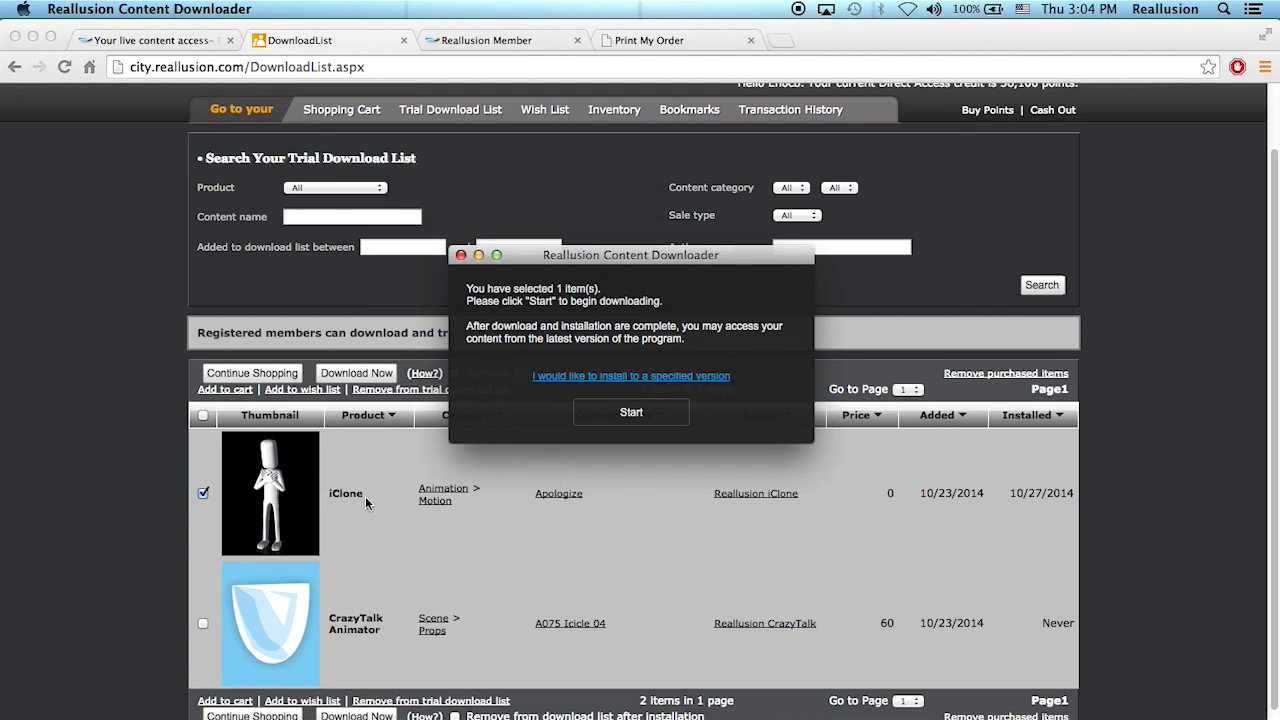
click(460, 256)
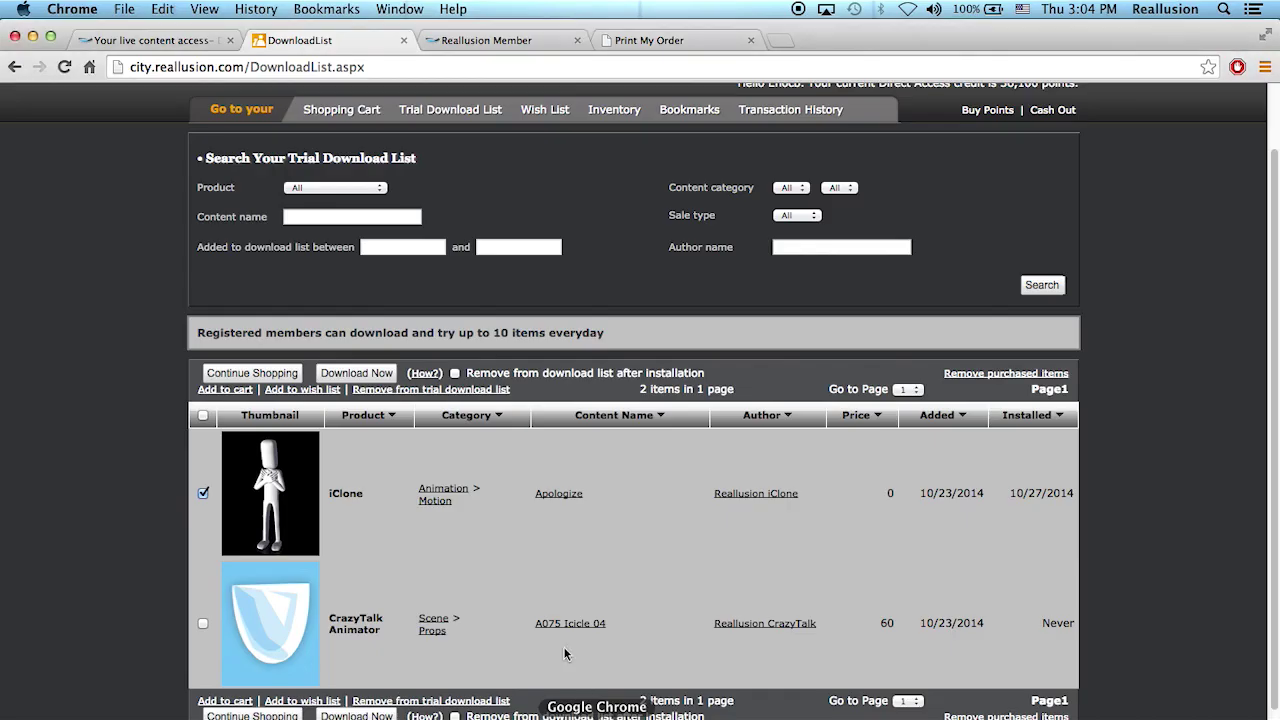
Step: Return to CrazyTalk Animator 2 and browse the Actor > Character templates
click(557, 718)
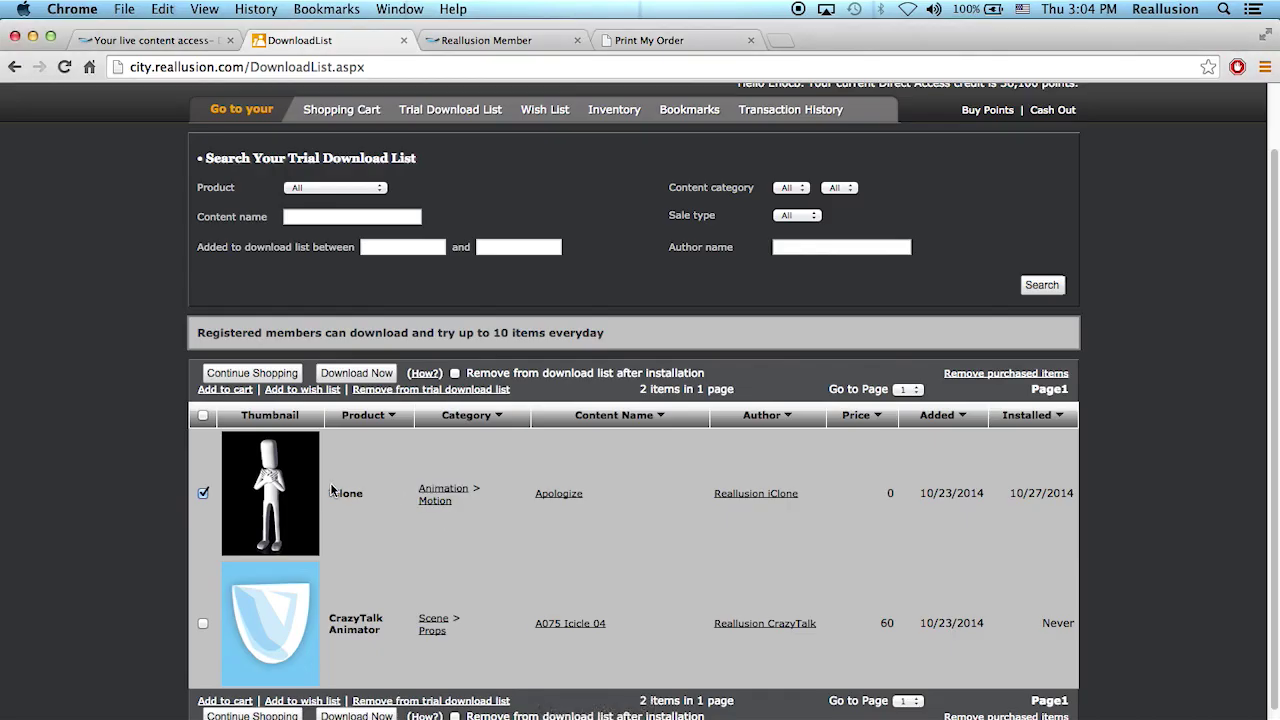
click(737, 717)
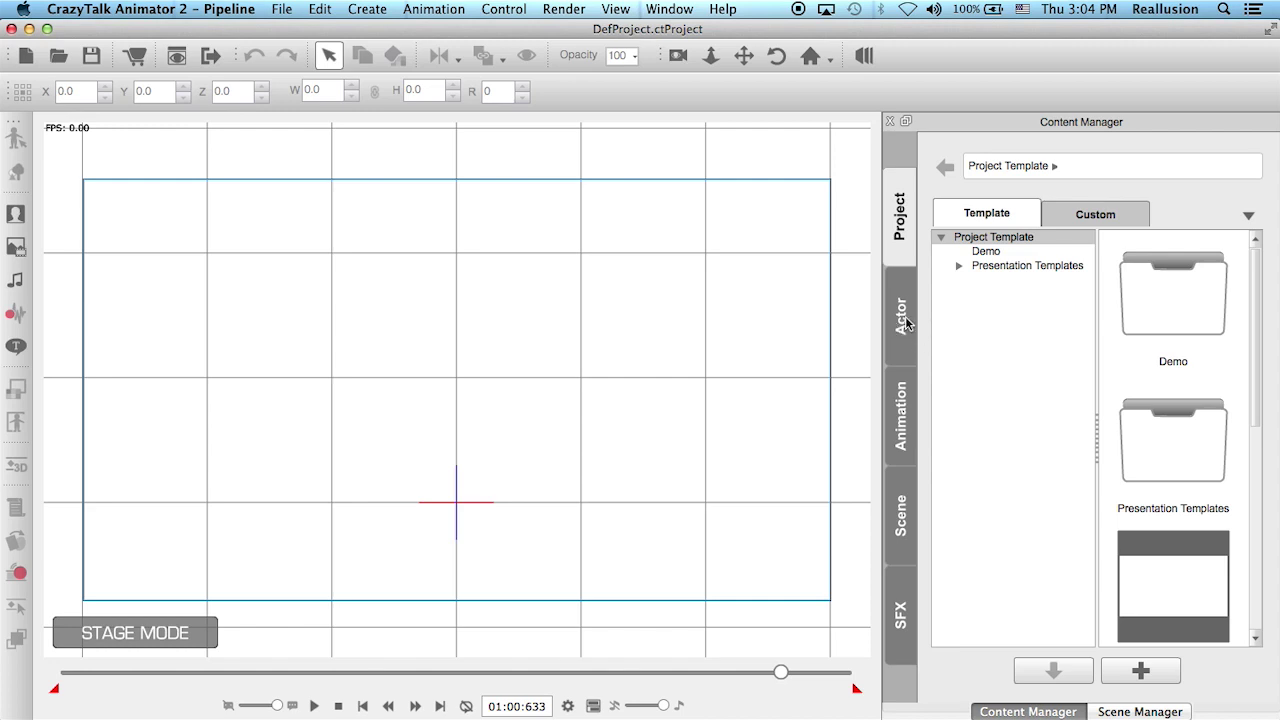
click(905, 316)
click(988, 254)
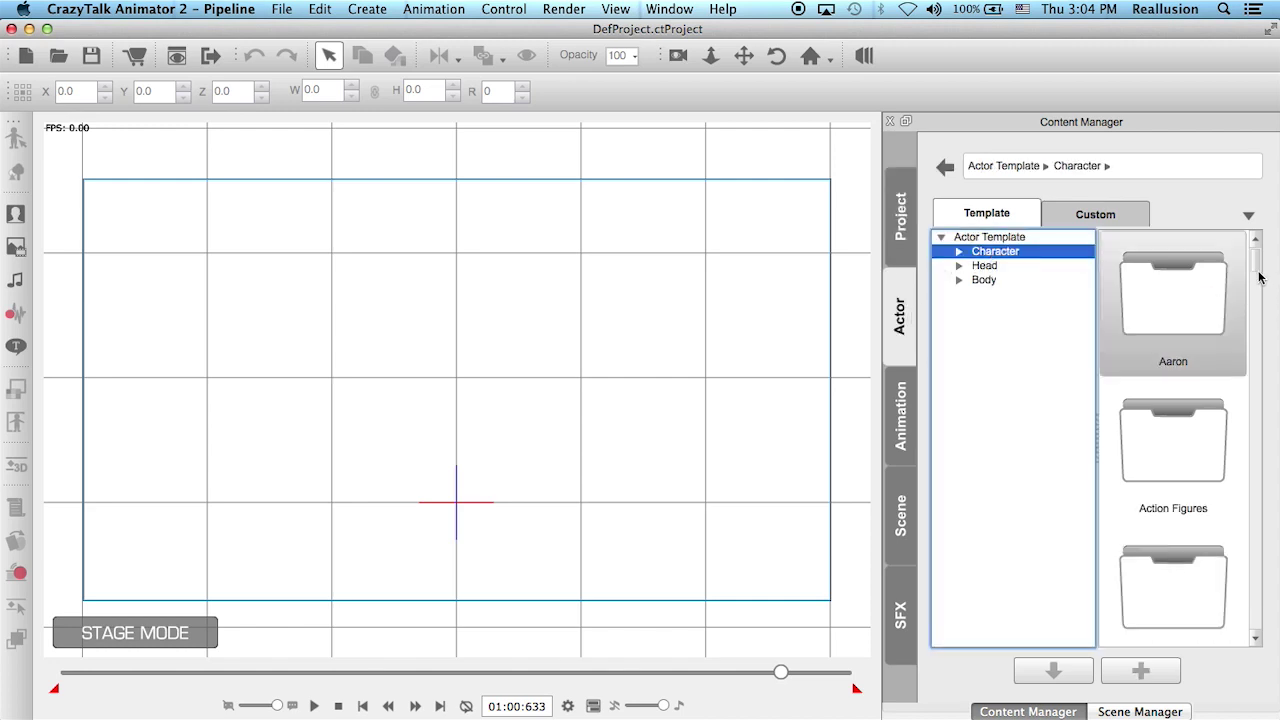
drag(1259, 277, 1259, 523)
Step: Drag Emma onto the empty stage at 100 width and height and select her
drag(1206, 480, 482, 306)
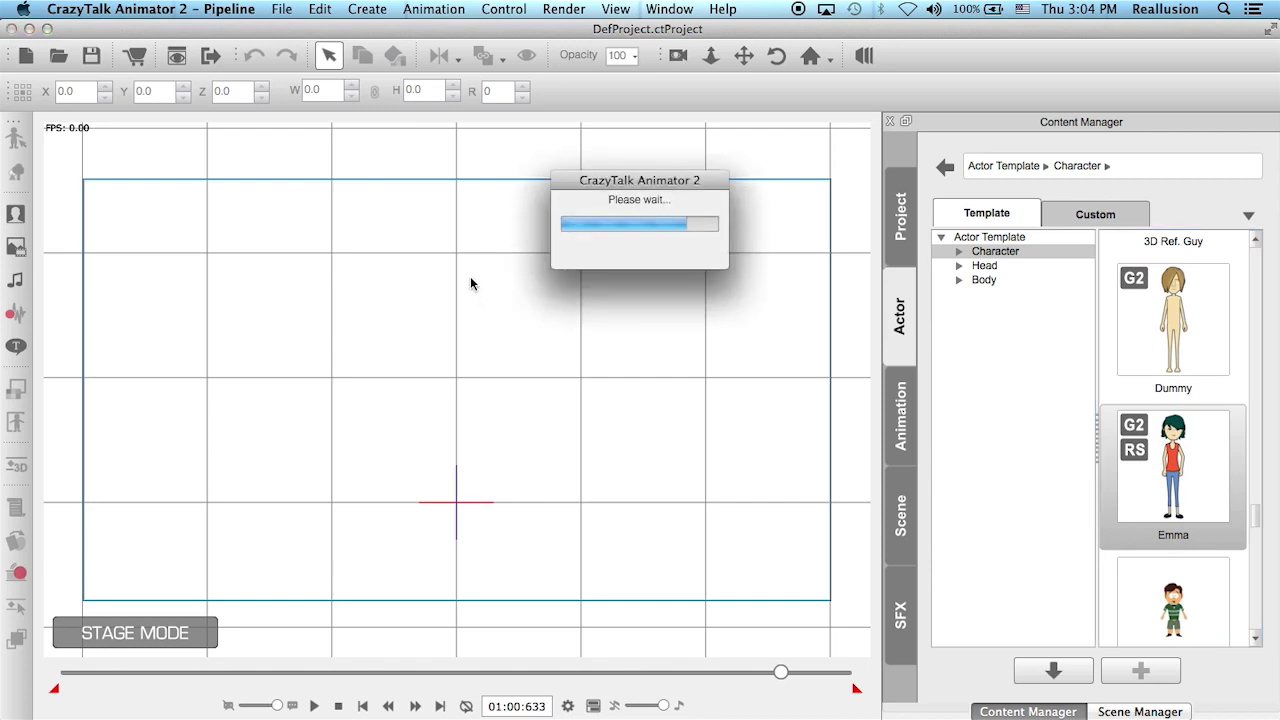
scroll(551, 434, up, 5)
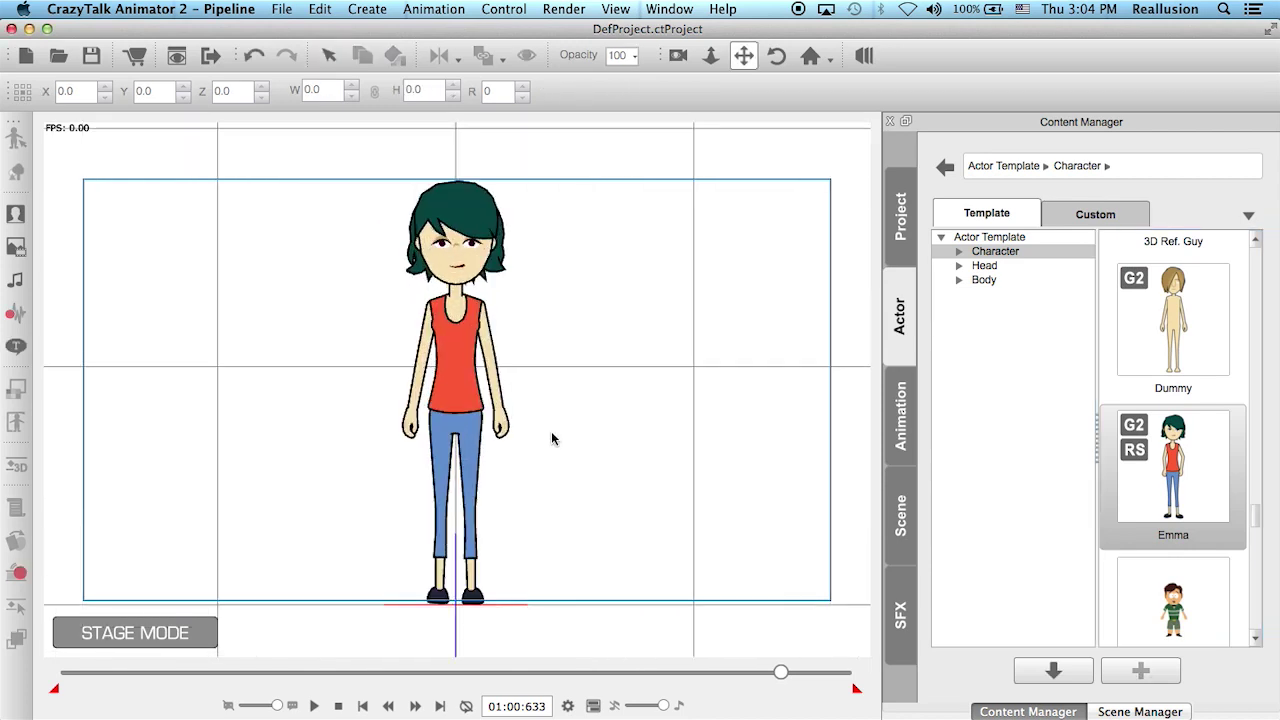
scroll(551, 434, down, 1)
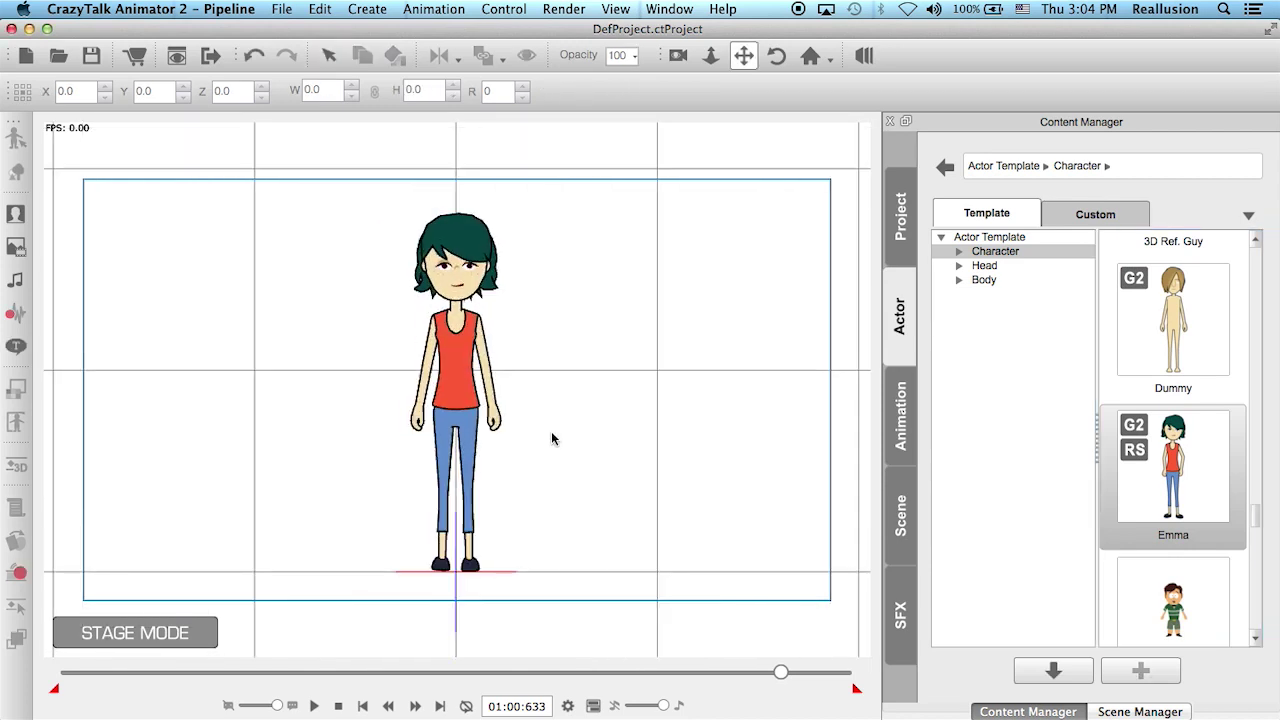
click(468, 372)
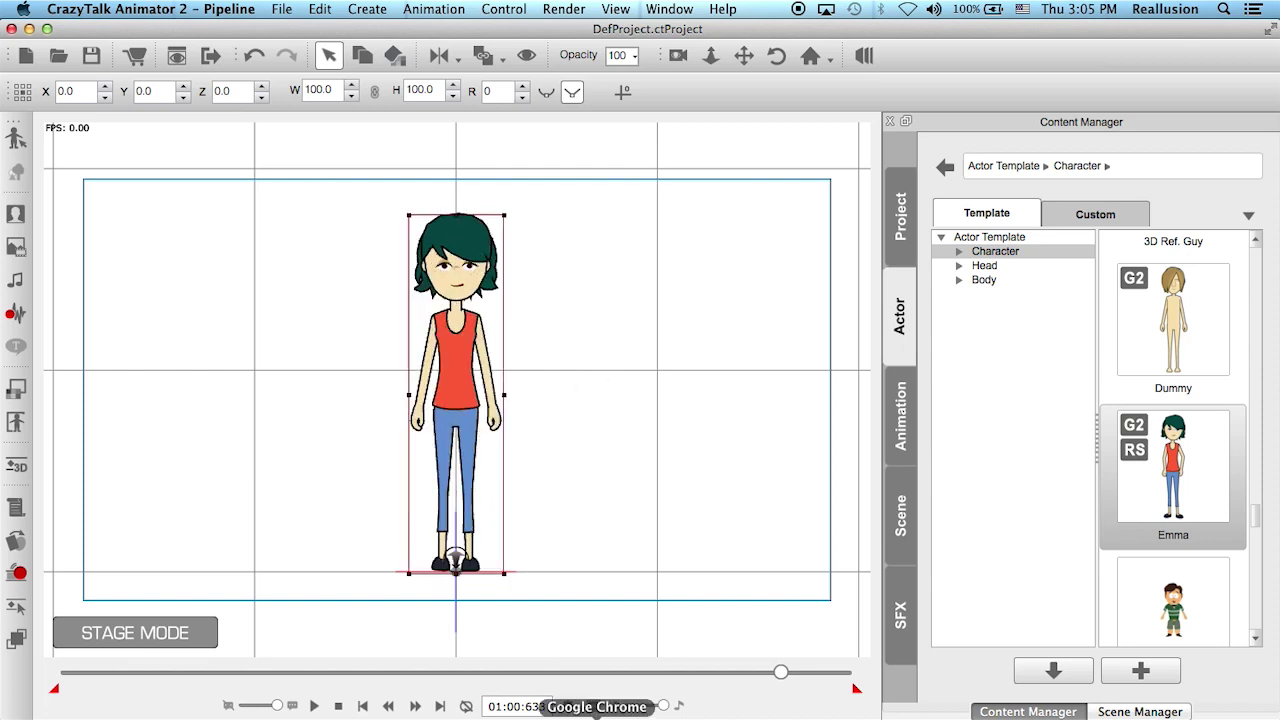
click(596, 714)
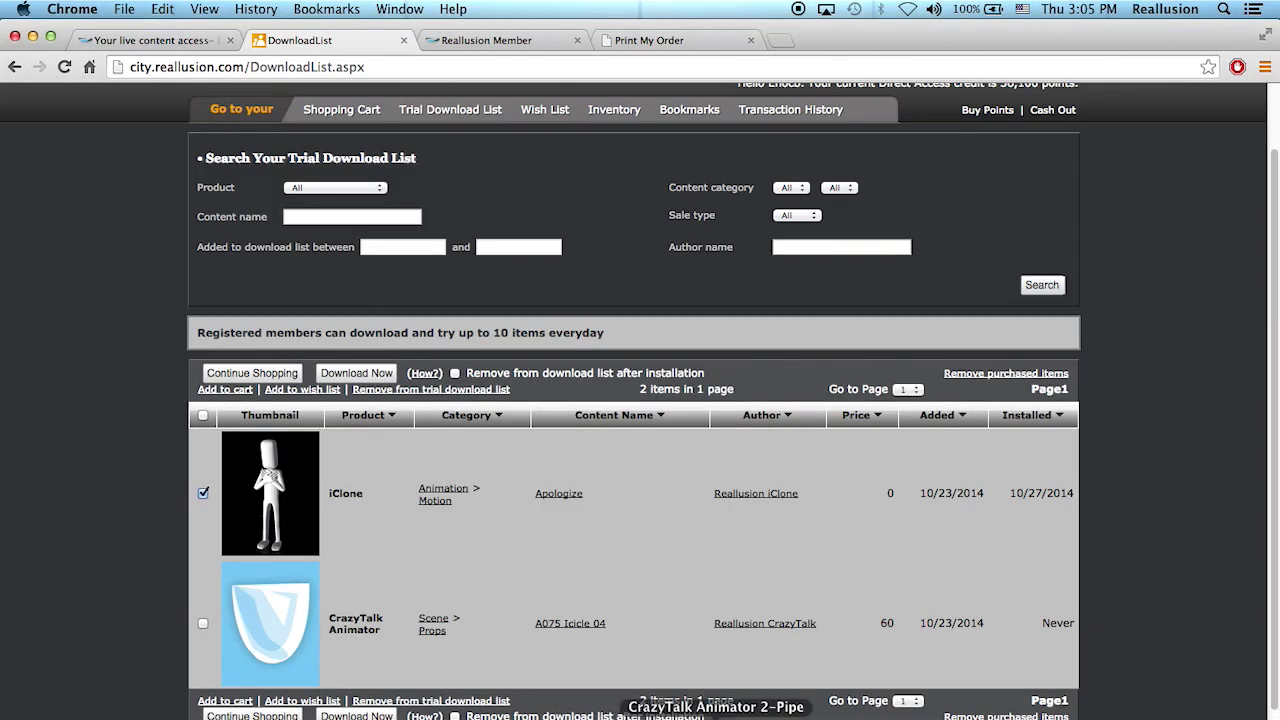
click(716, 714)
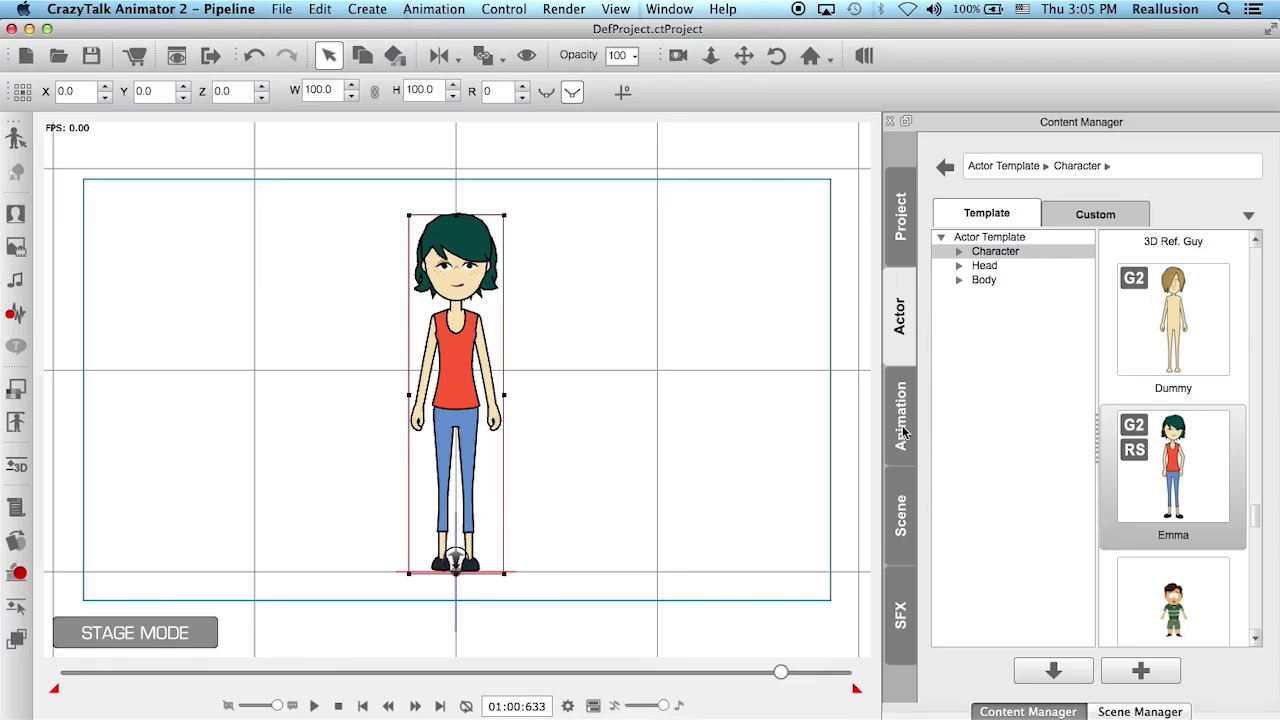
Step: Browse Animation > Motion > iMotion and pick the Apologize trial motion
click(908, 432)
click(984, 252)
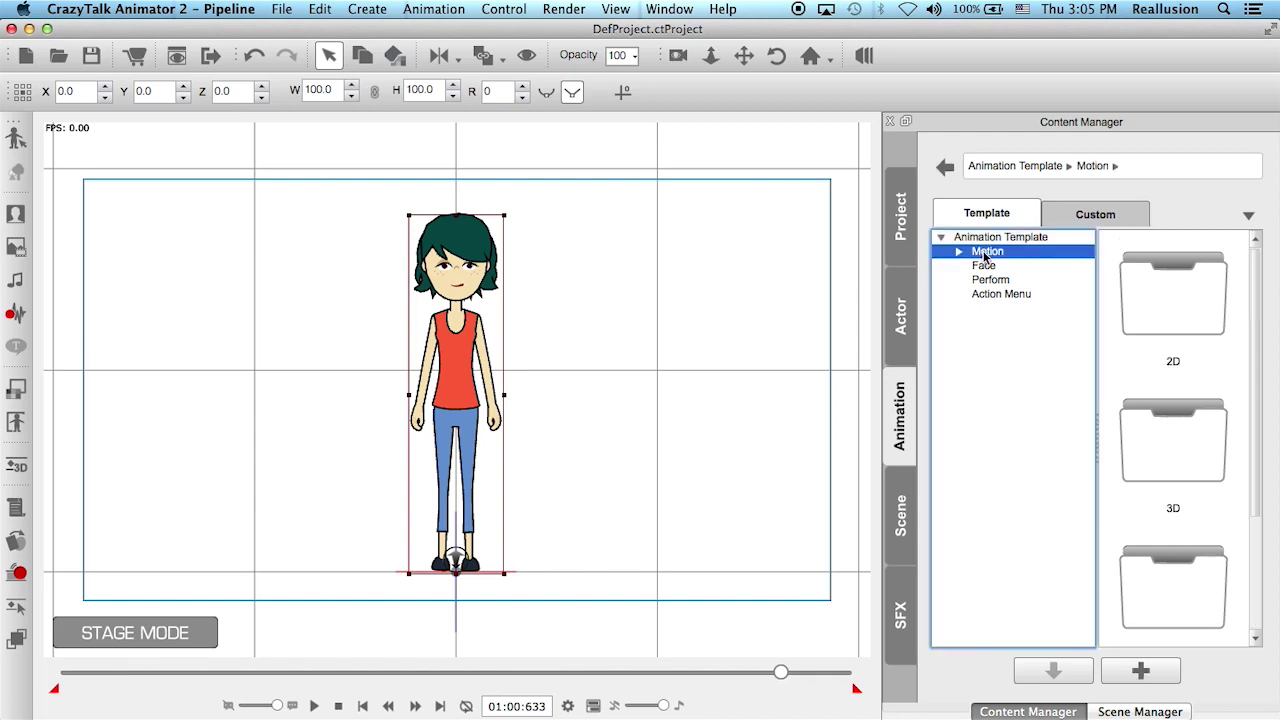
click(960, 252)
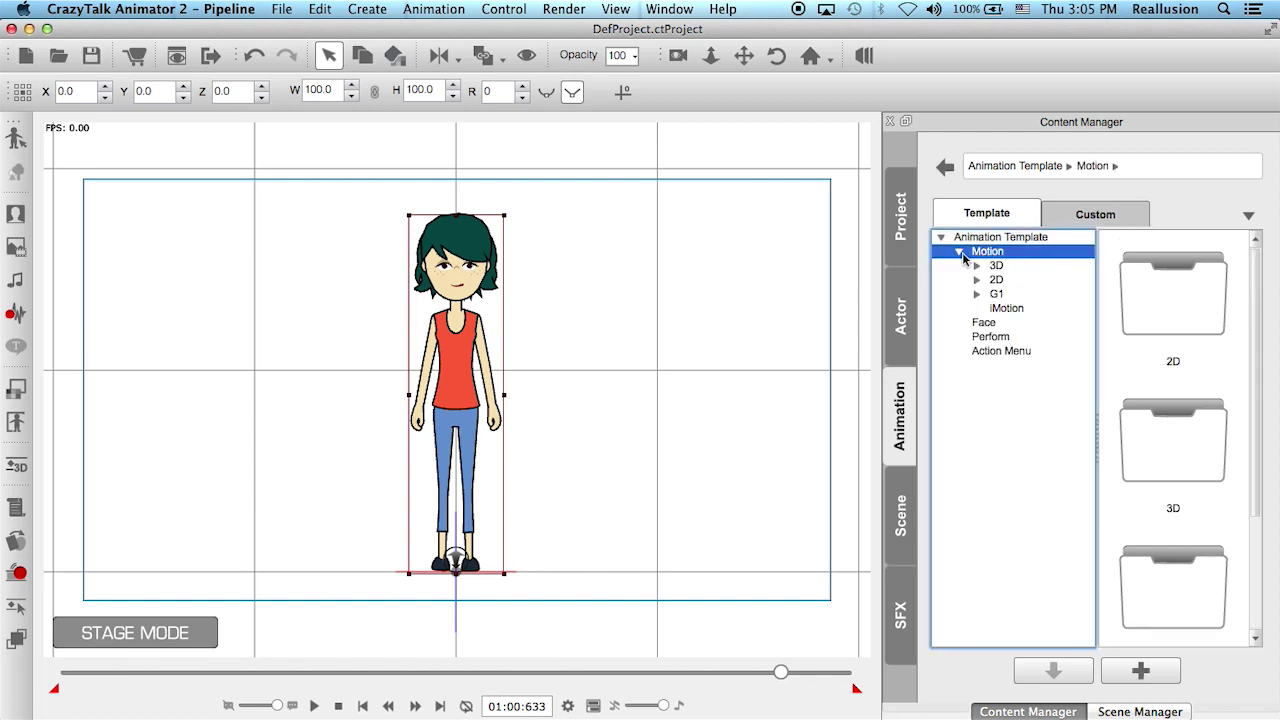
click(1005, 308)
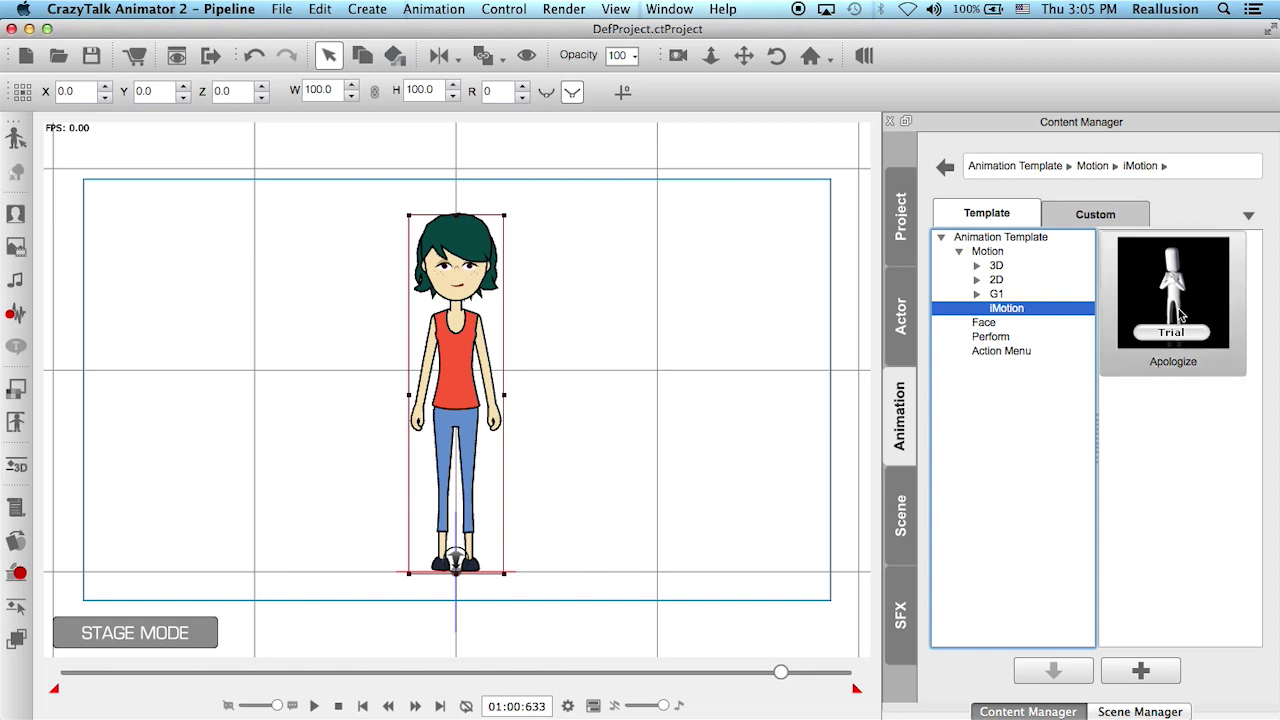
click(1182, 300)
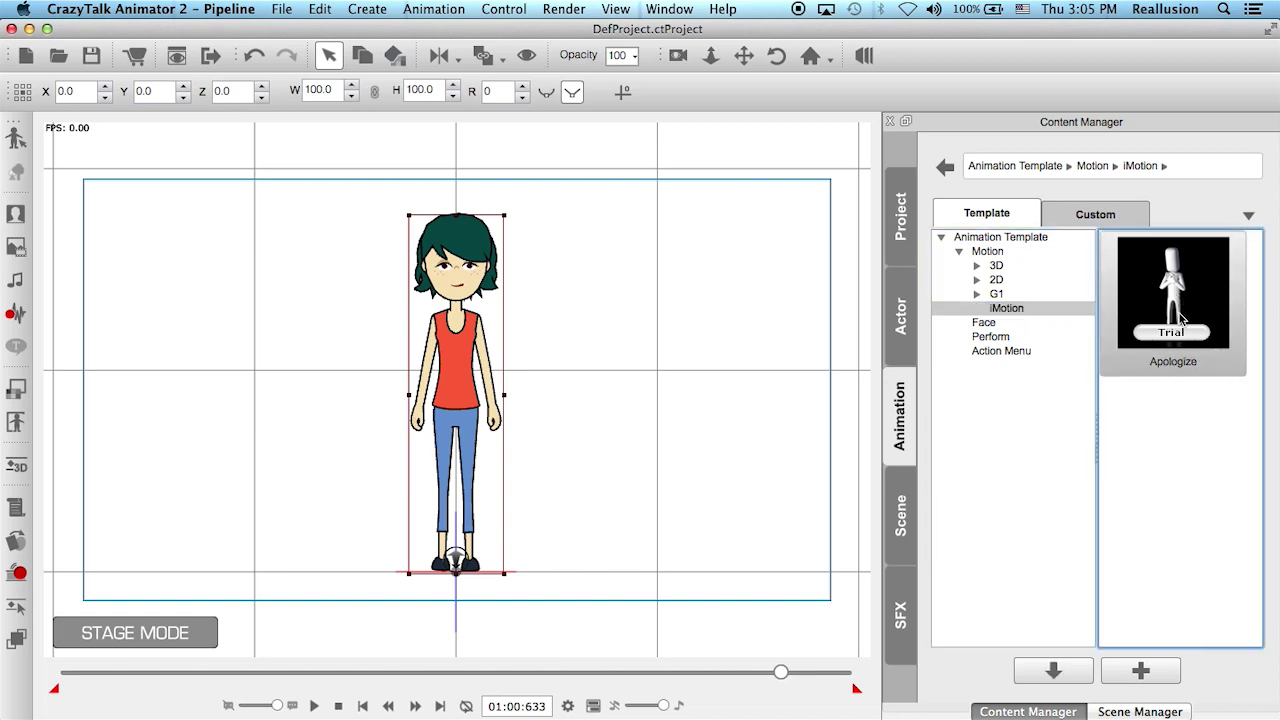
Step: Apply the Apologize motion to Emma and preview it, rewinding to the start
drag(1178, 293, 456, 300)
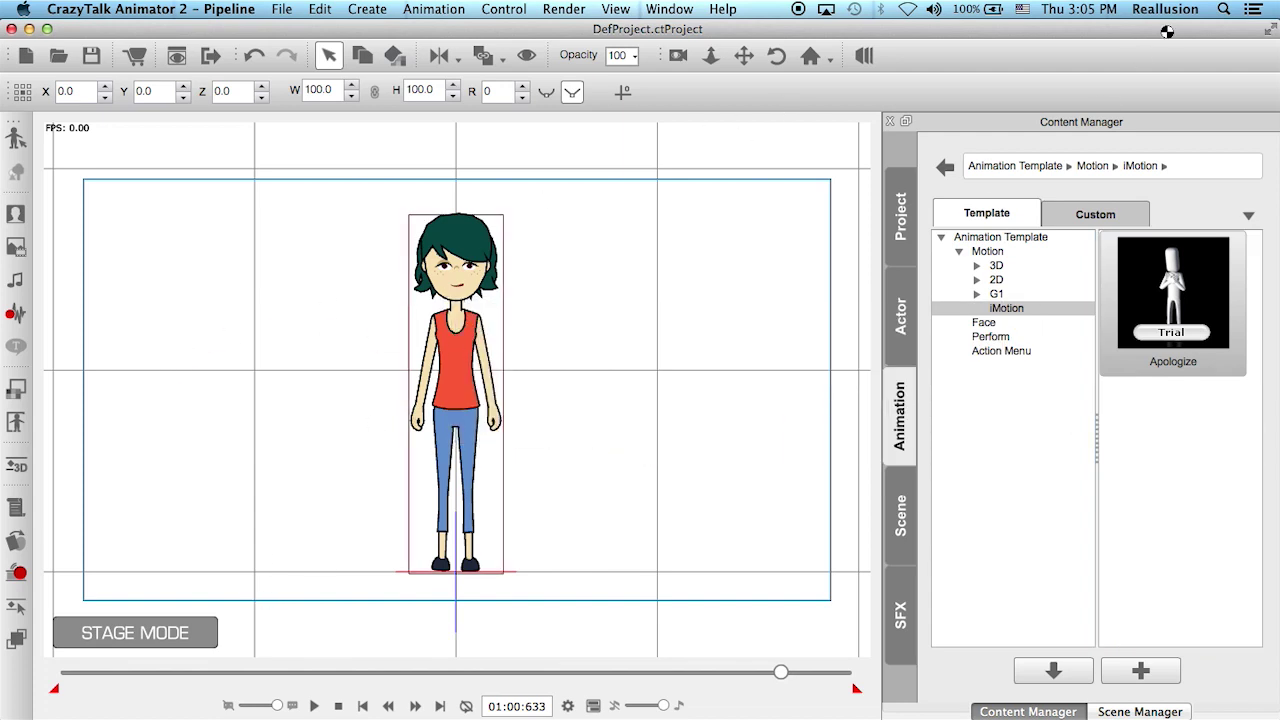
key(space)
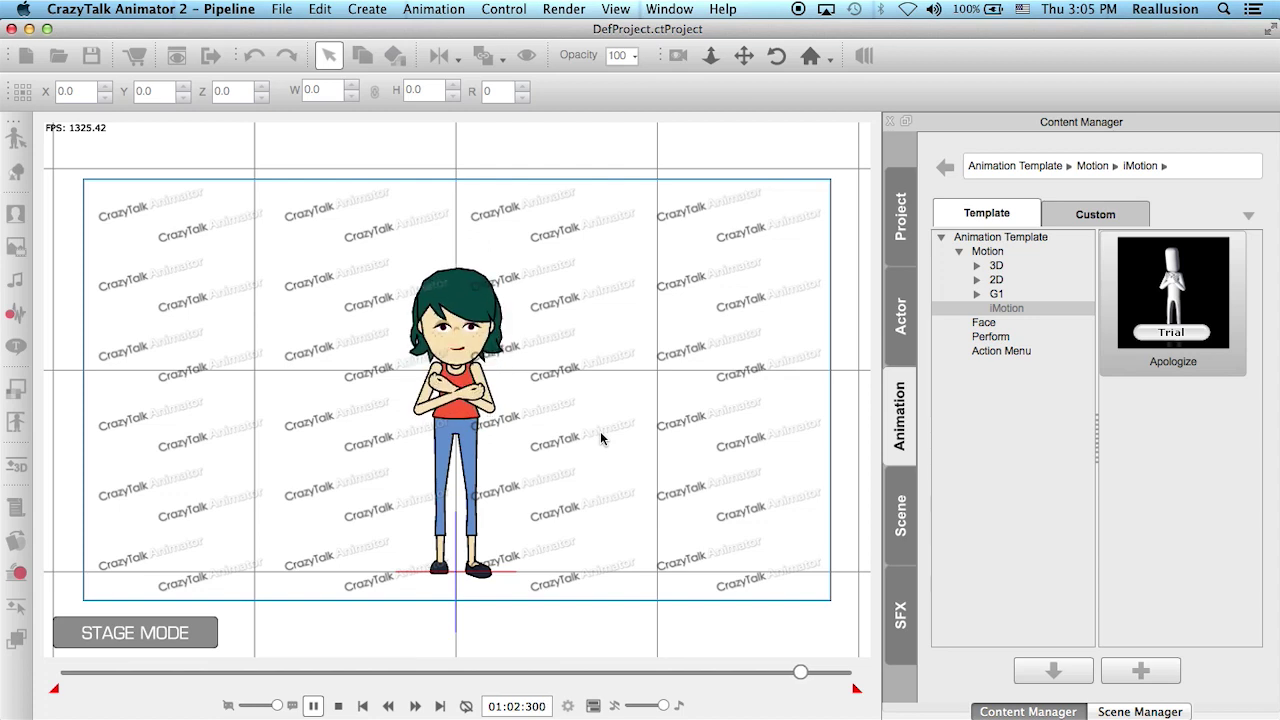
key(space)
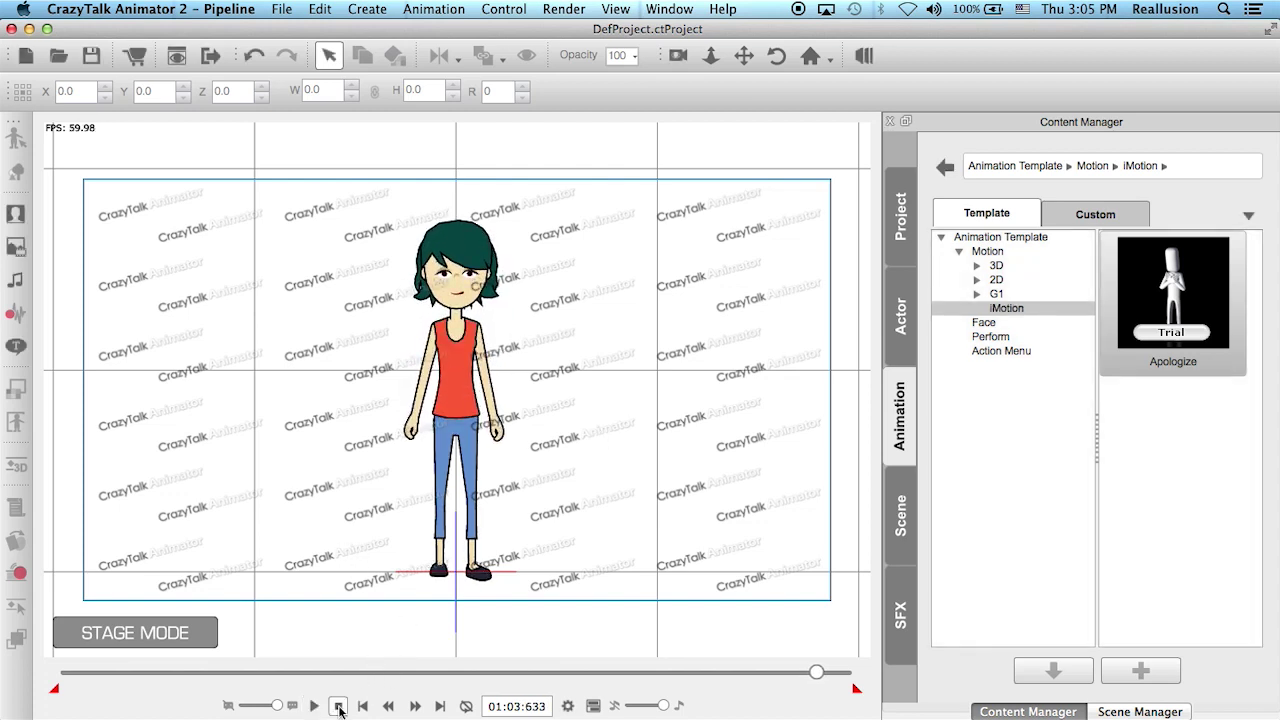
click(339, 706)
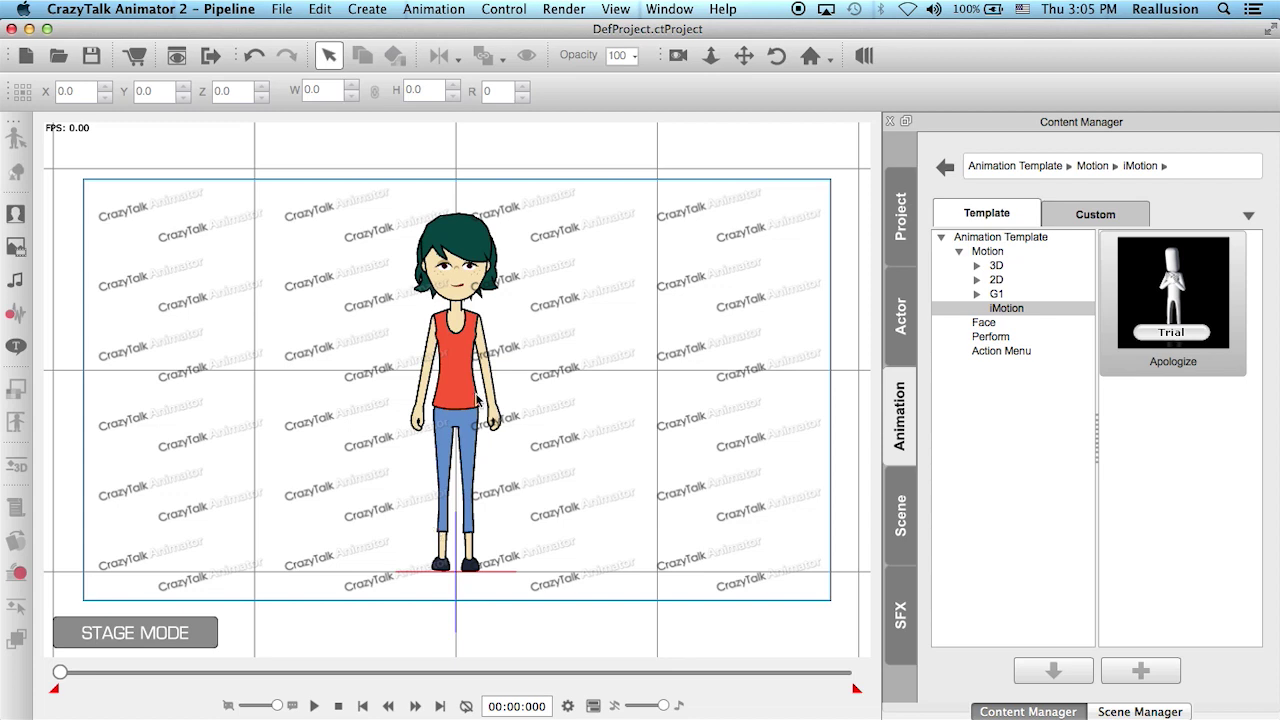
click(461, 370)
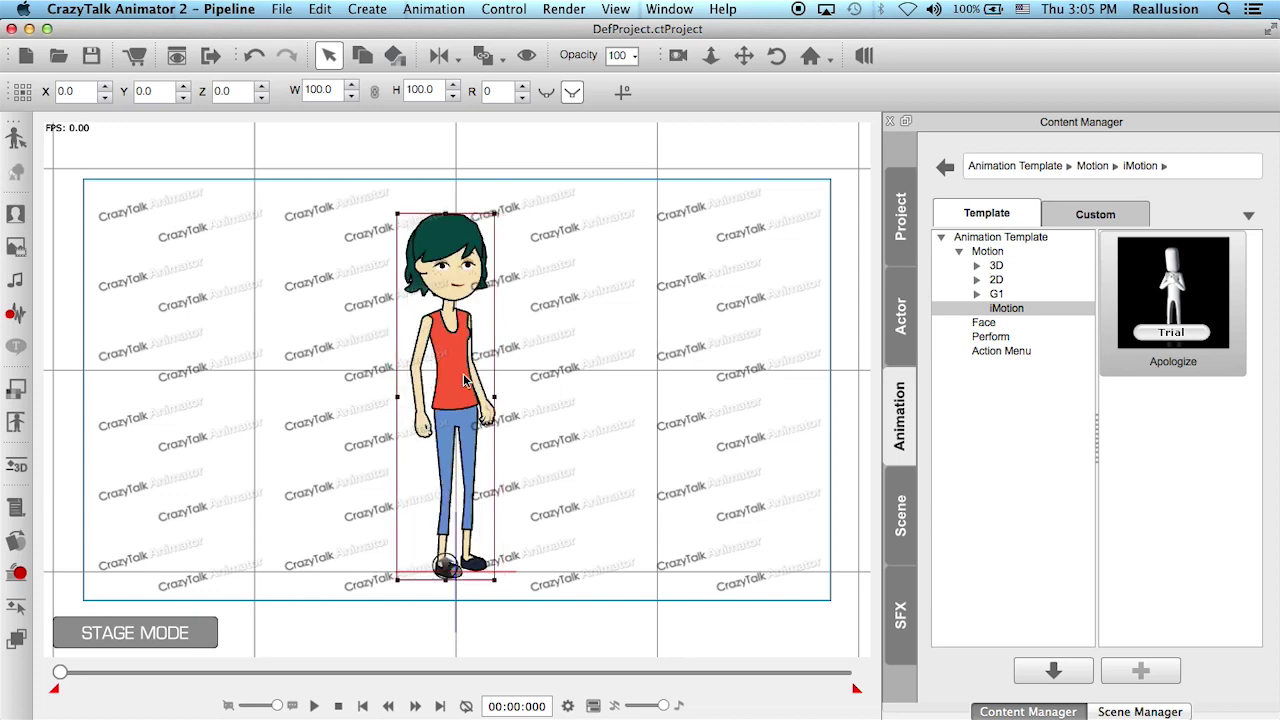
click(312, 706)
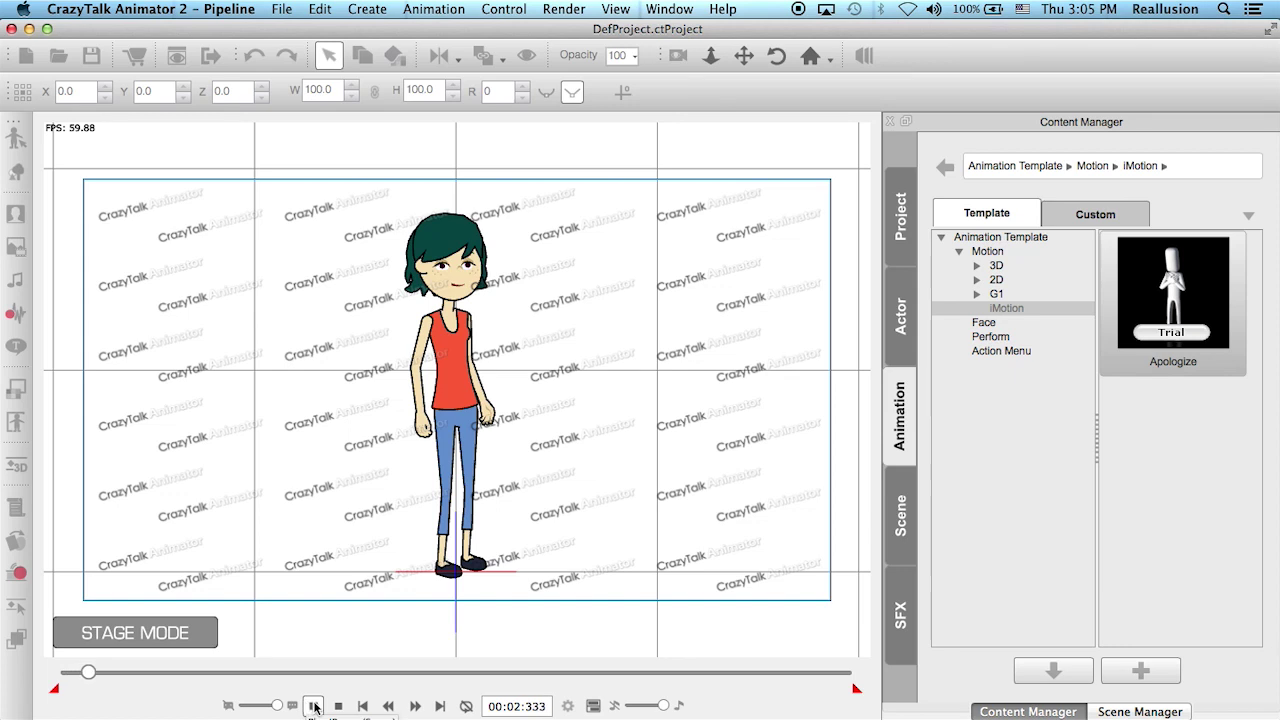
click(336, 706)
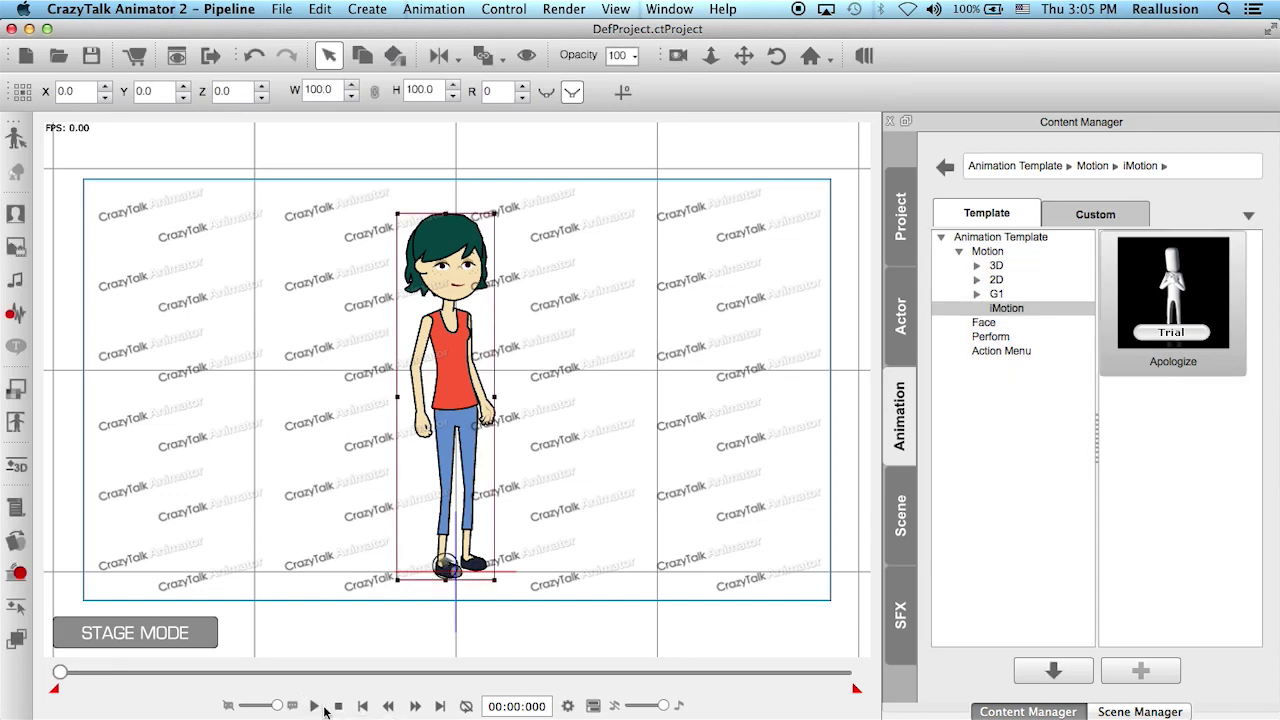
click(314, 706)
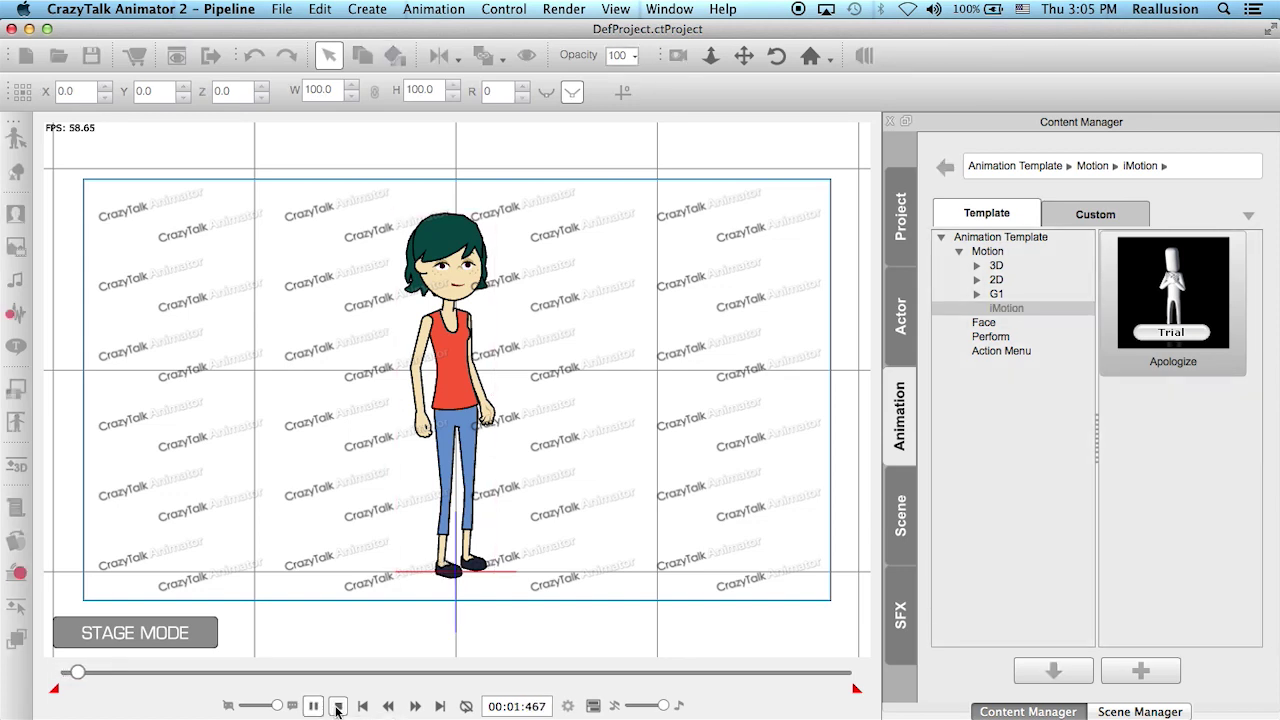
click(338, 706)
Step: Reapply Apologize to the girl, preview the bow, and stop back at the start
drag(1168, 320, 487, 447)
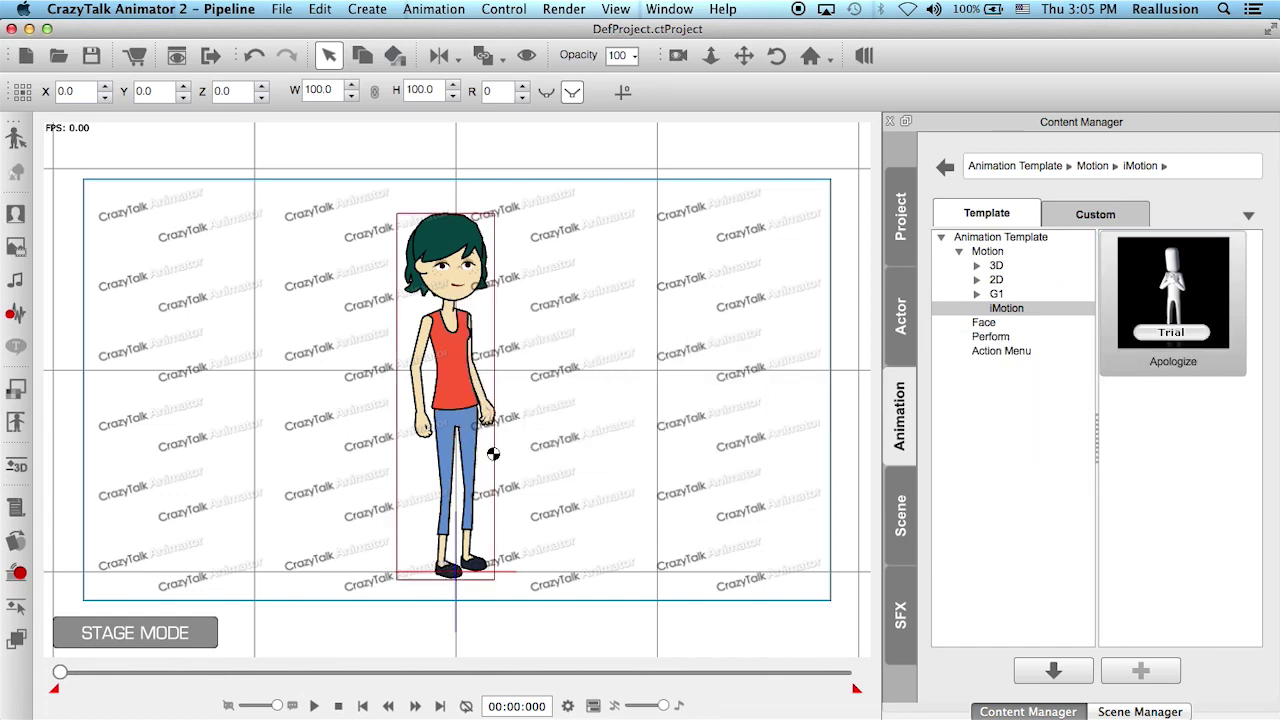
key(space)
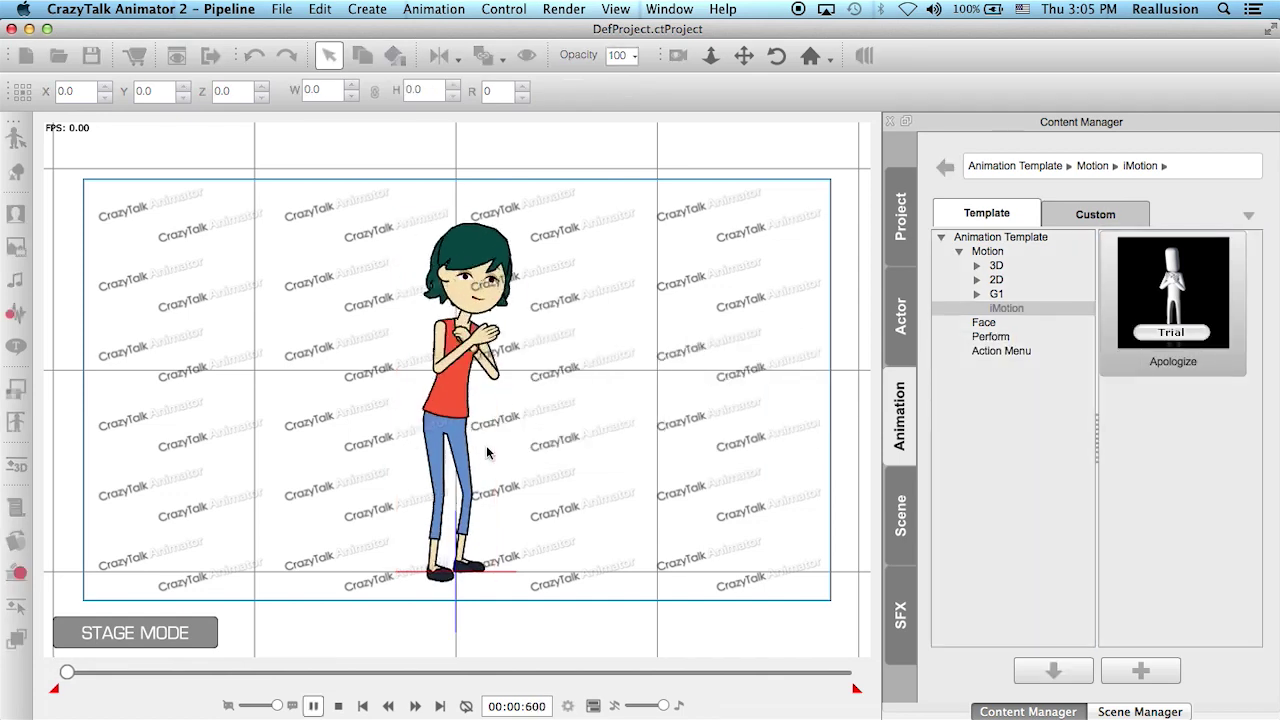
click(338, 706)
click(453, 327)
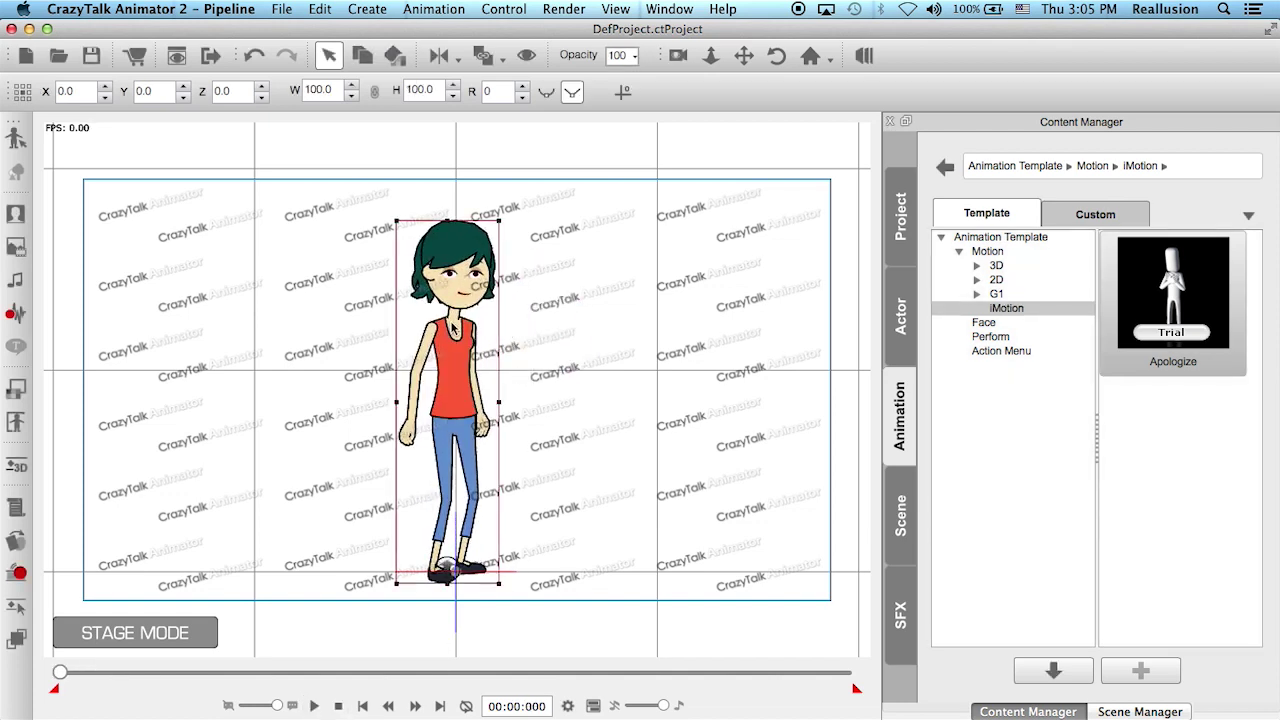
click(313, 706)
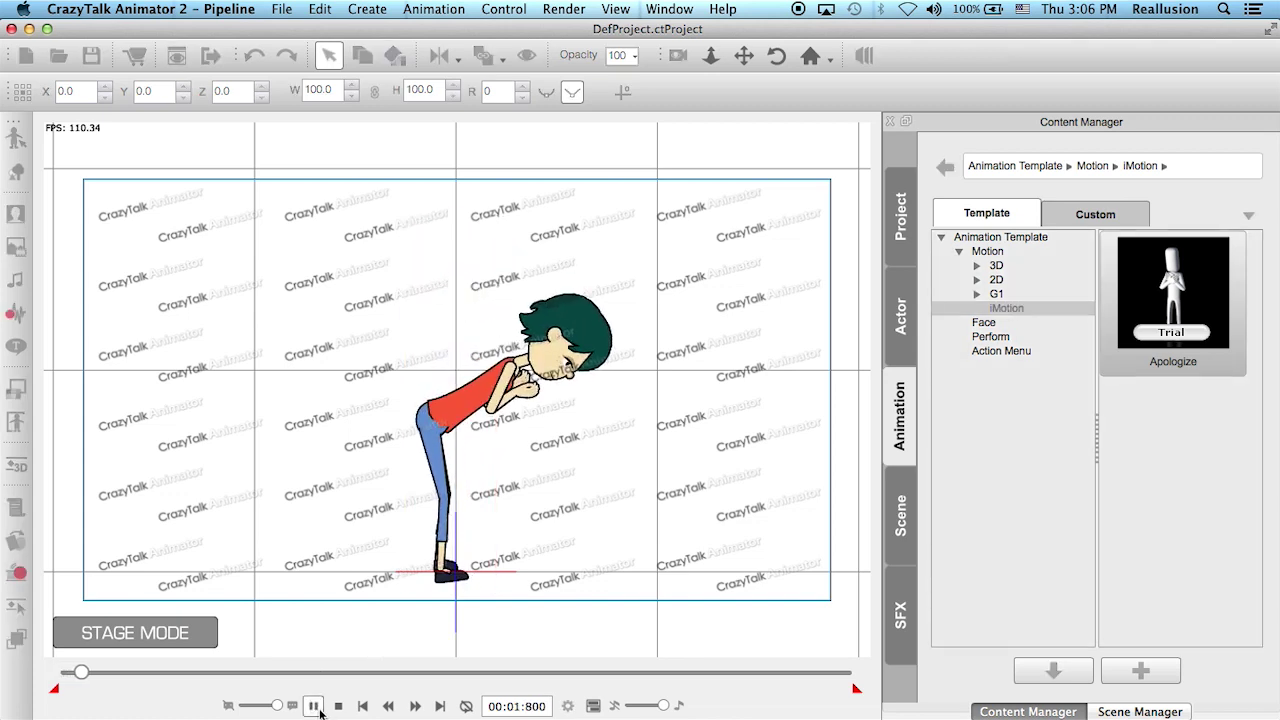
click(338, 706)
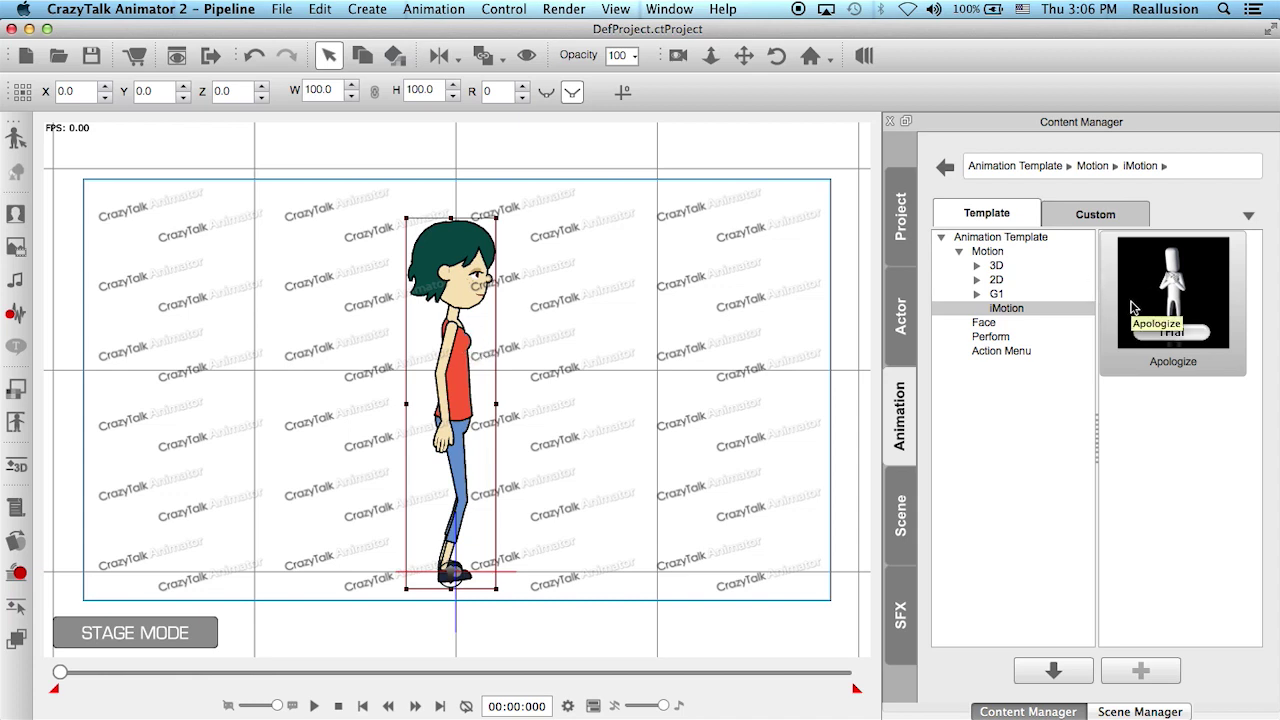
Step: Use Buy this pack on the Apologize iMotion and add it to the cart at 0 points
right_click(1148, 295)
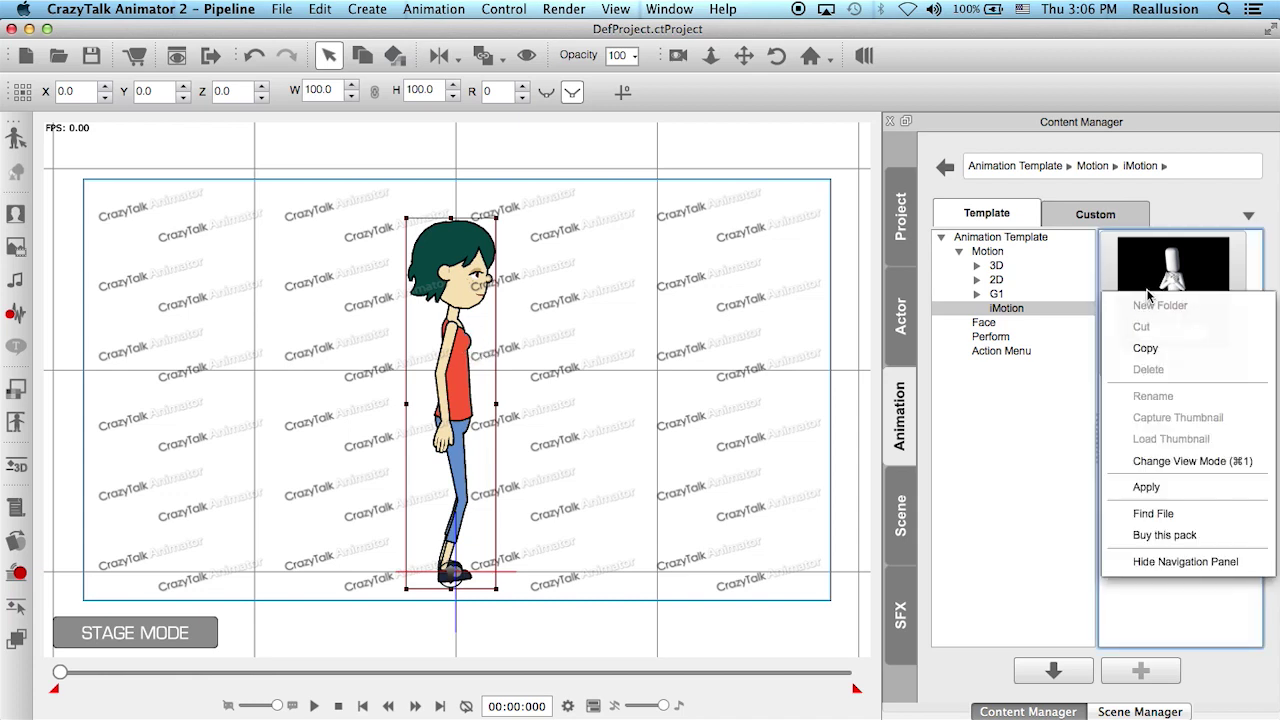
click(1175, 538)
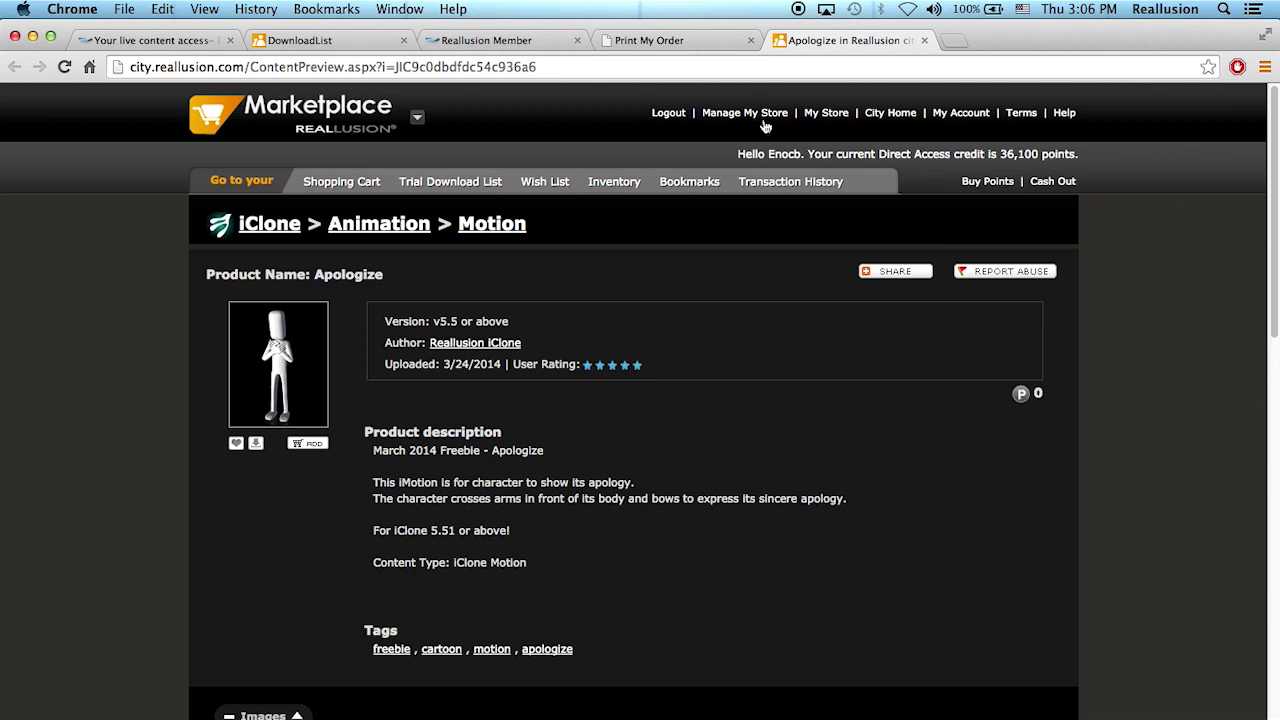
scroll(714, 451, down, 1)
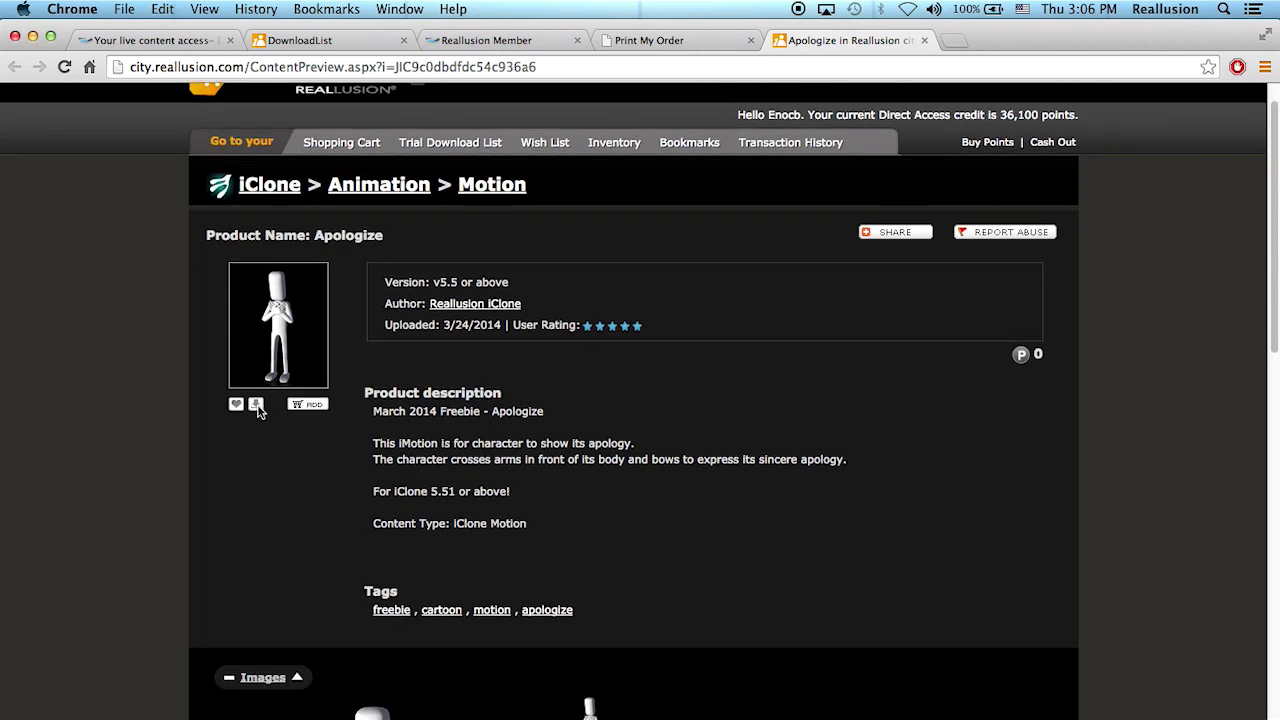
click(308, 406)
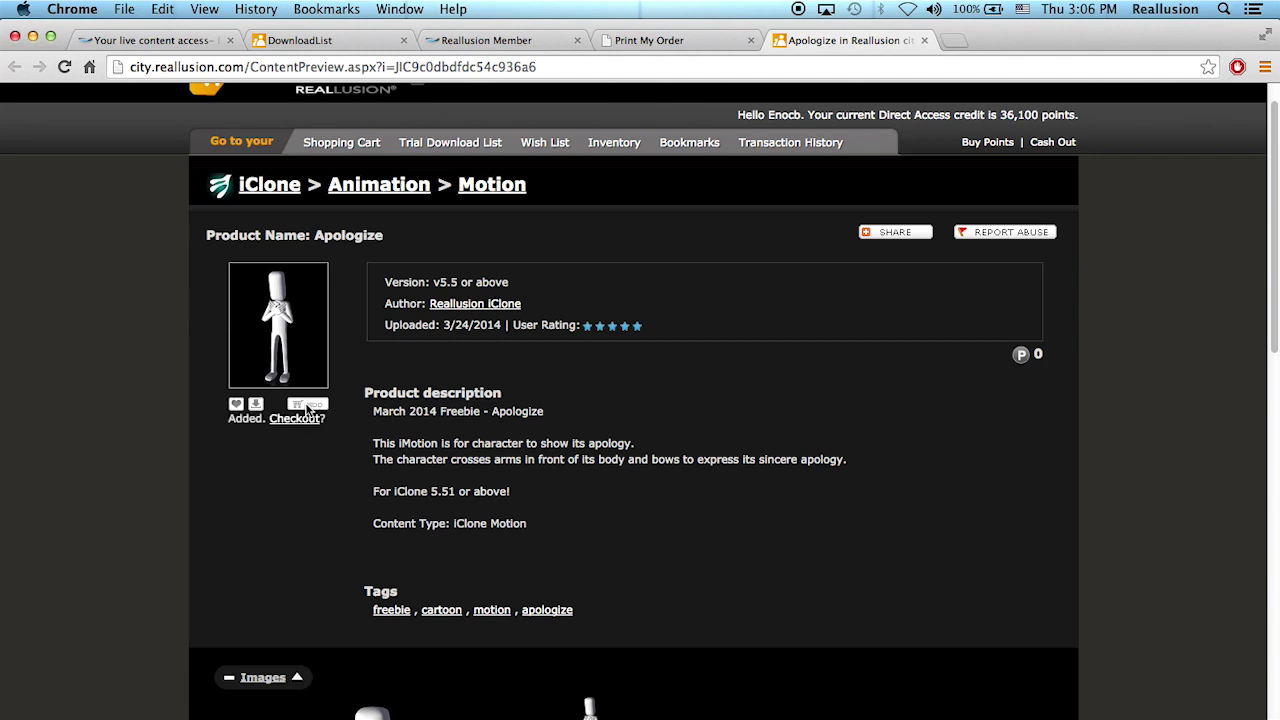
Step: Check out with Apologize ticked, reaching the Confirm Order step
click(307, 420)
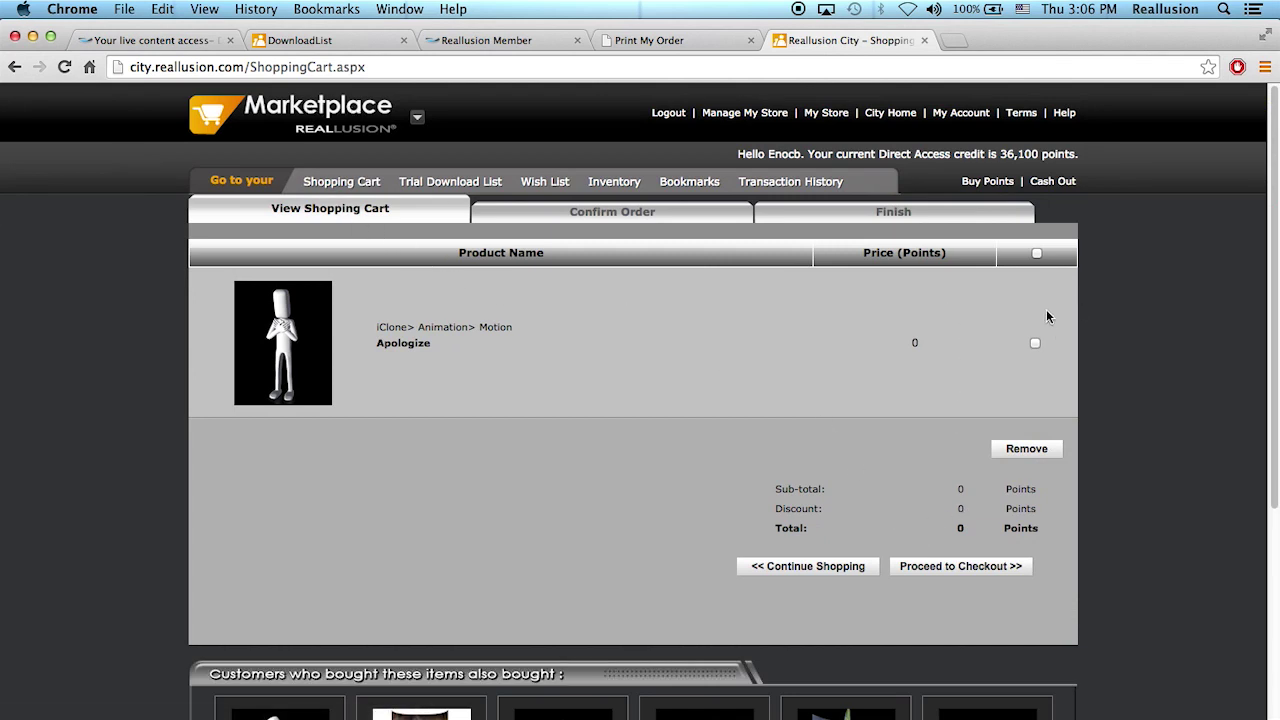
click(1035, 342)
click(992, 566)
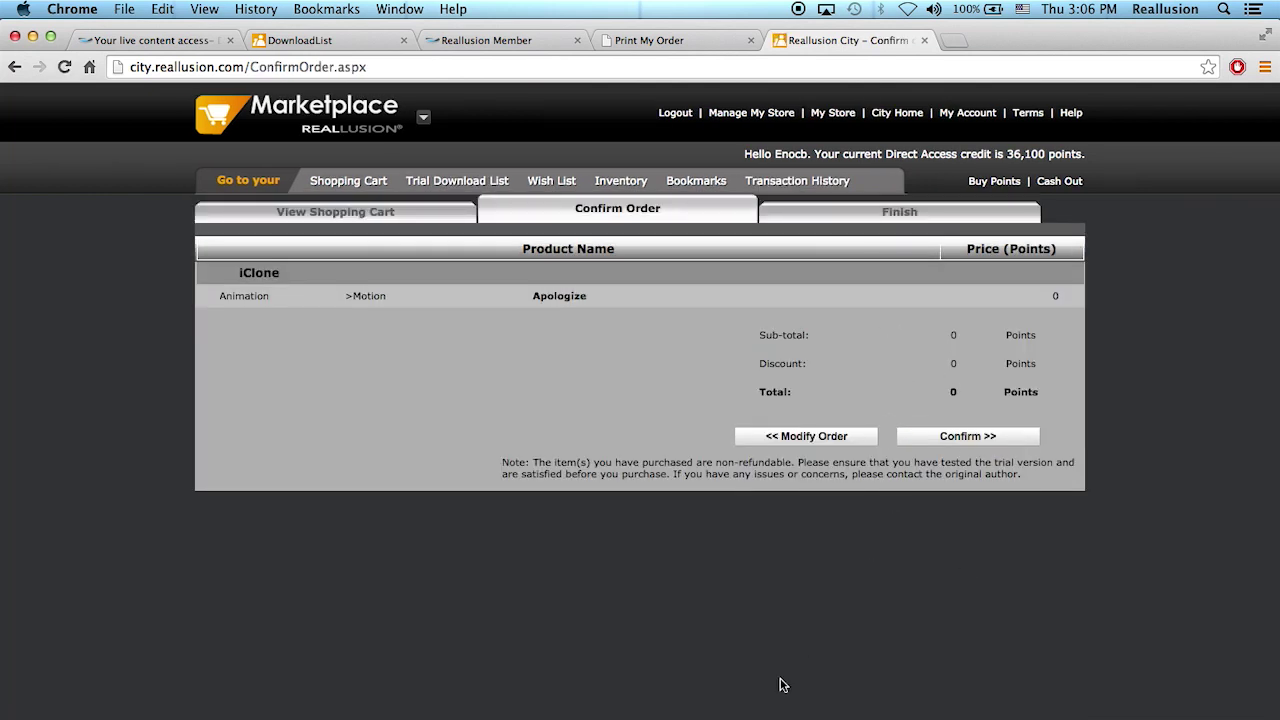
click(716, 708)
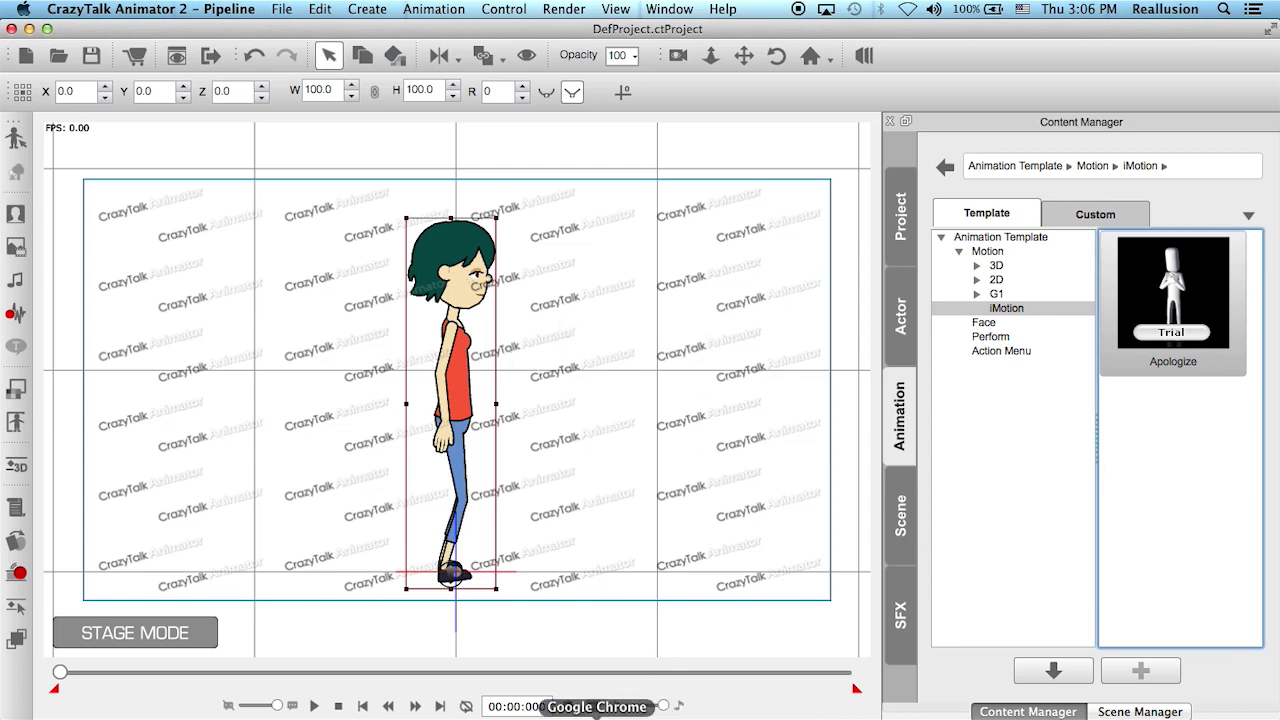
Step: Bring Chrome forward and go back from the DA Points page to the Universal Installer page
click(596, 708)
click(150, 40)
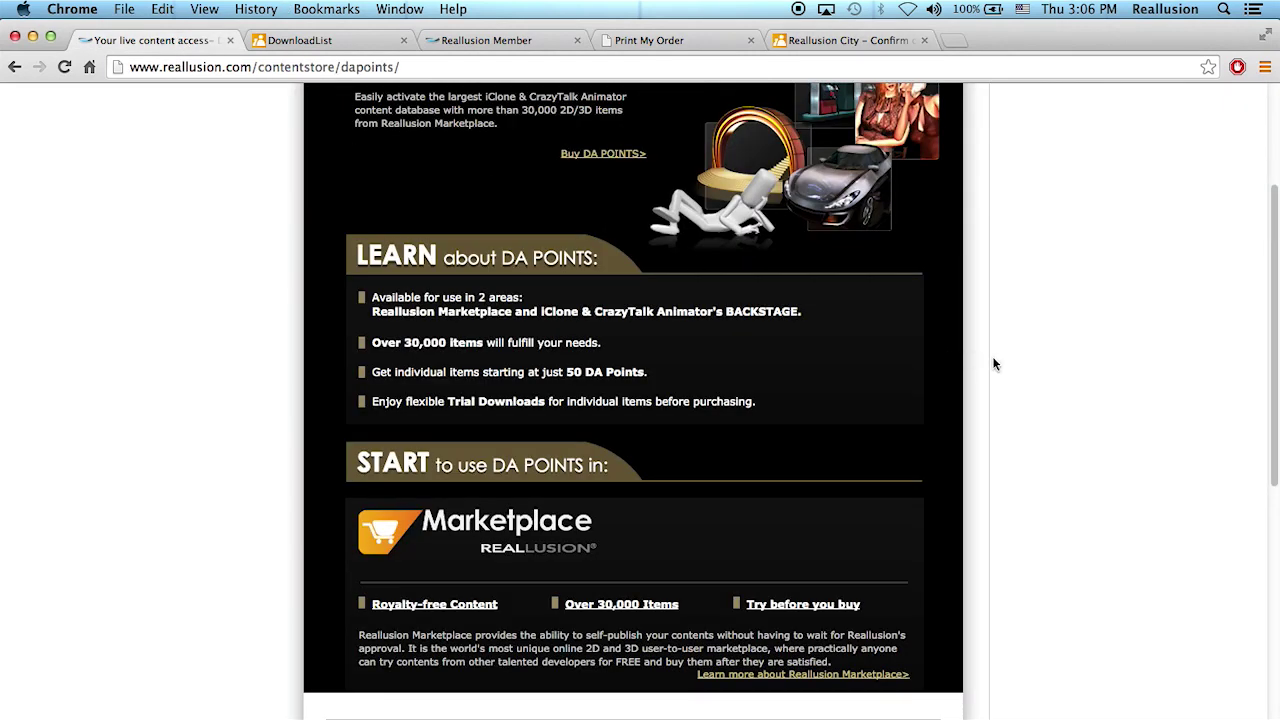
scroll(994, 363, up, 5)
click(16, 66)
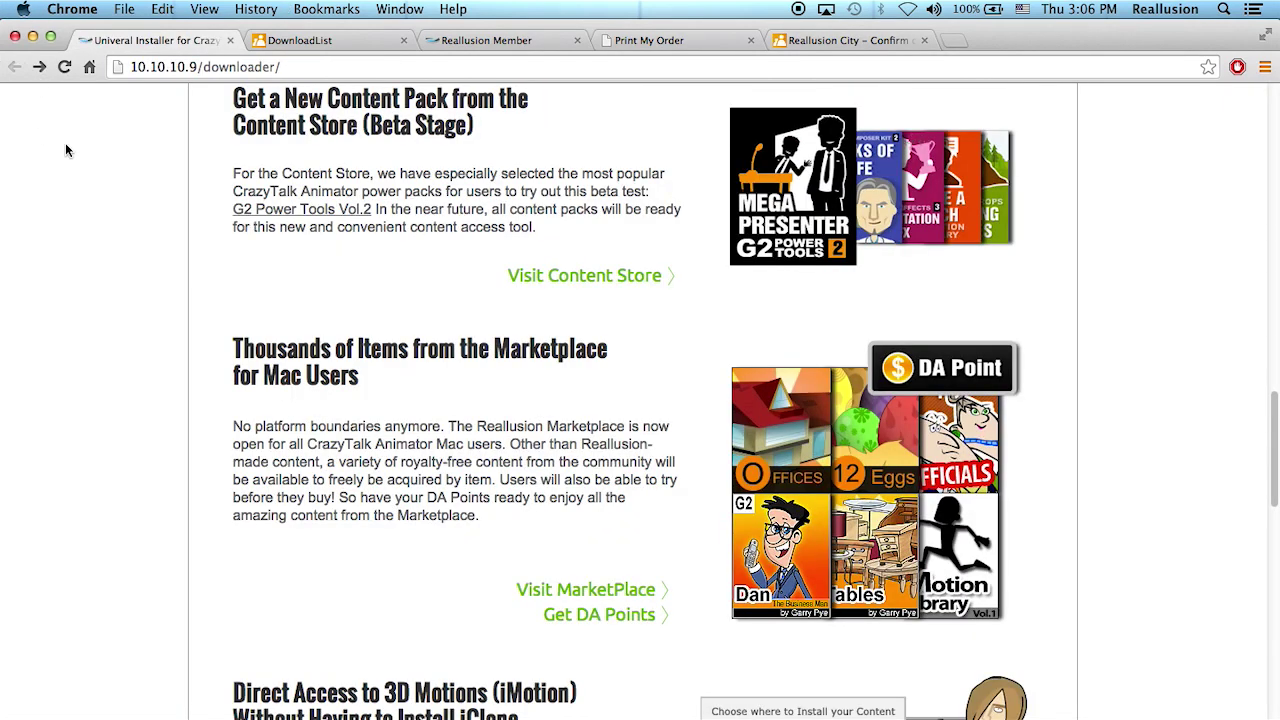
scroll(77, 310, up, 15)
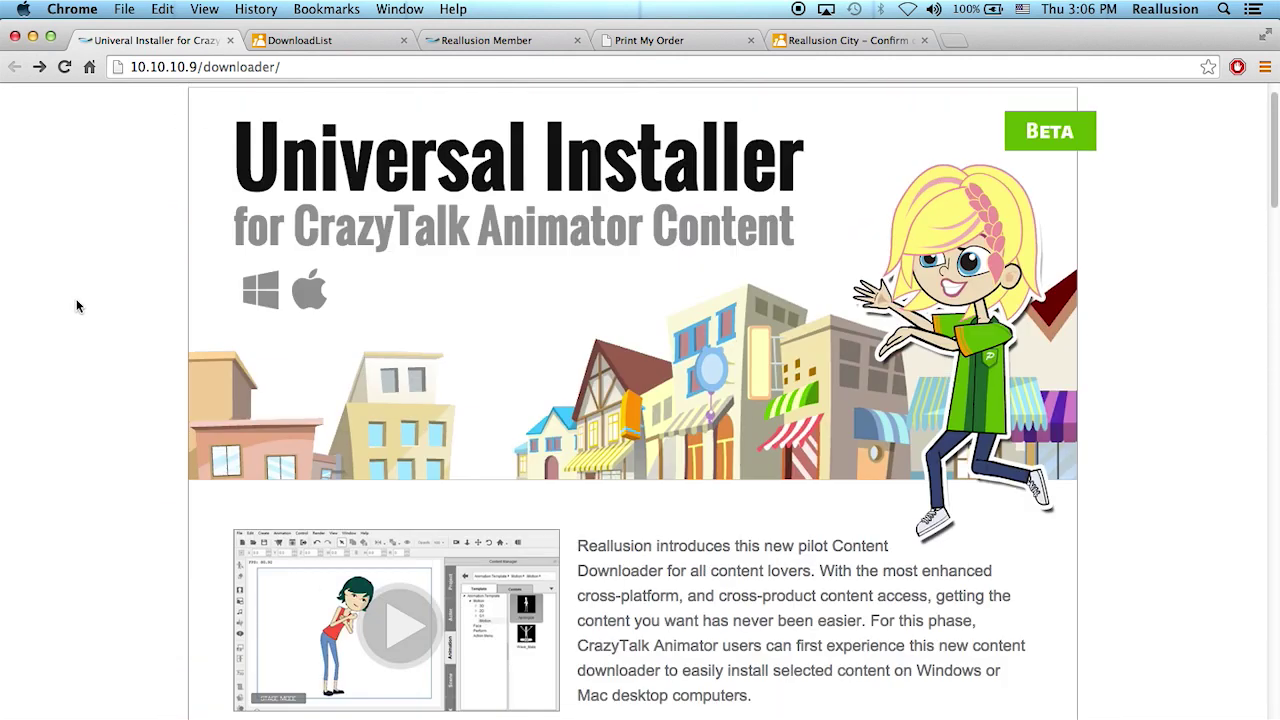
Step: Read through the CrazyTalk Animator Content installer page, highlighting (iMotion), then return to the top
scroll(78, 306, down, 10)
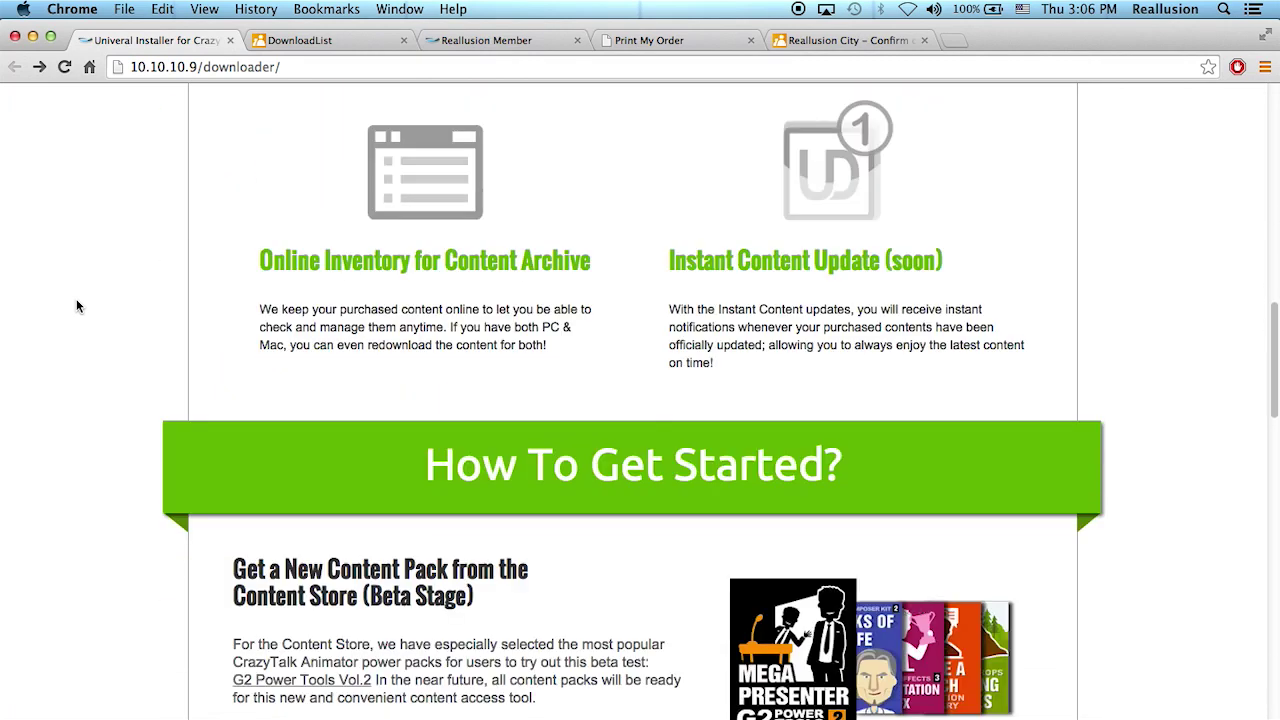
scroll(76, 298, down, 5)
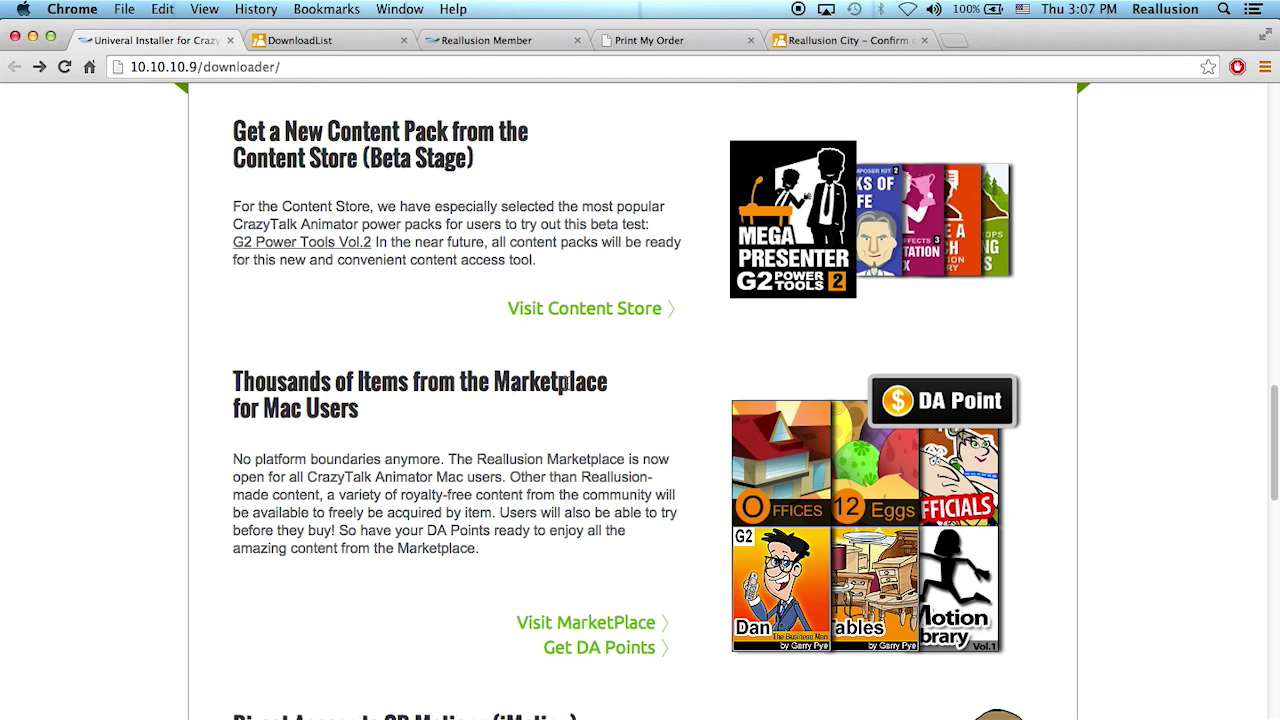
scroll(450, 410, down, 5)
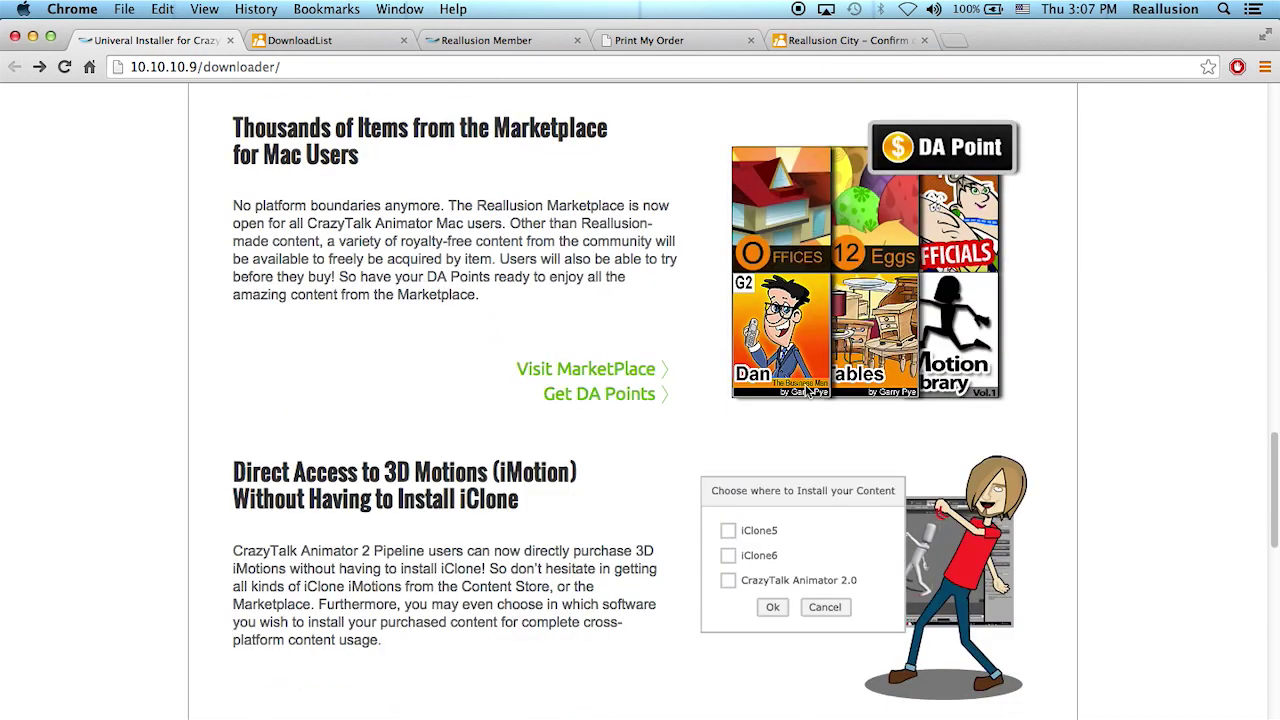
scroll(451, 406, down, 2)
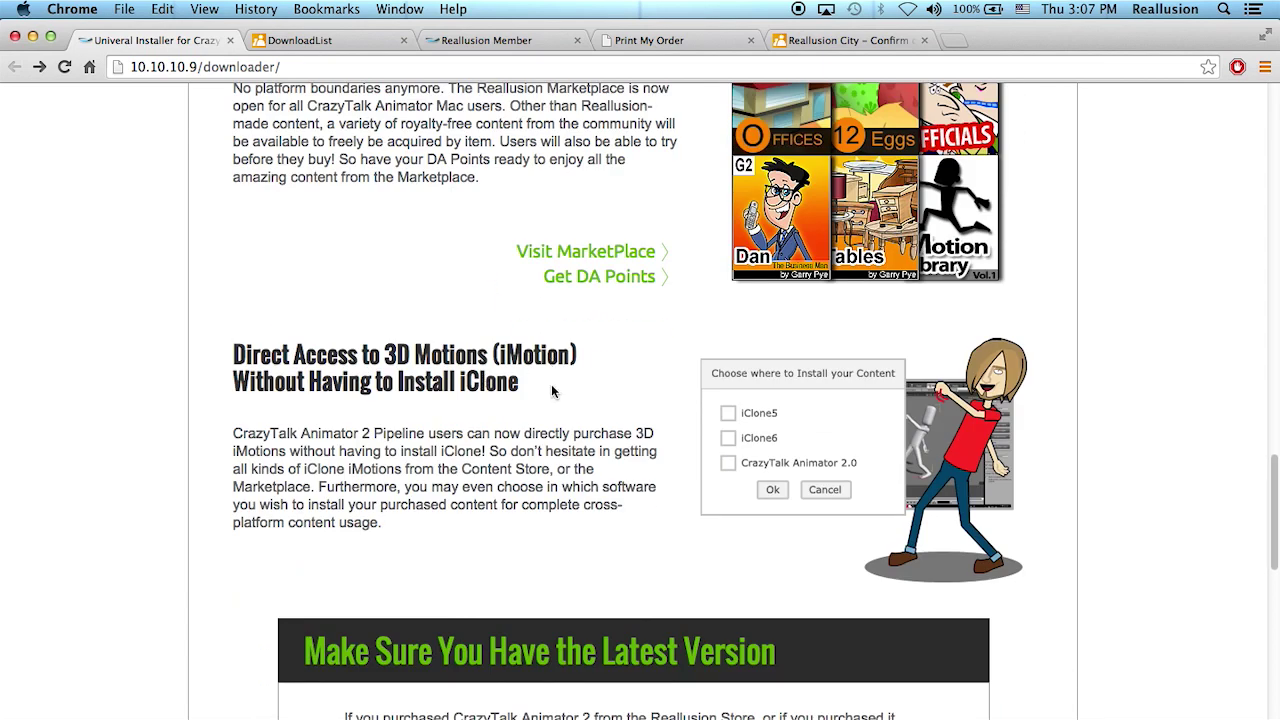
drag(582, 358, 489, 352)
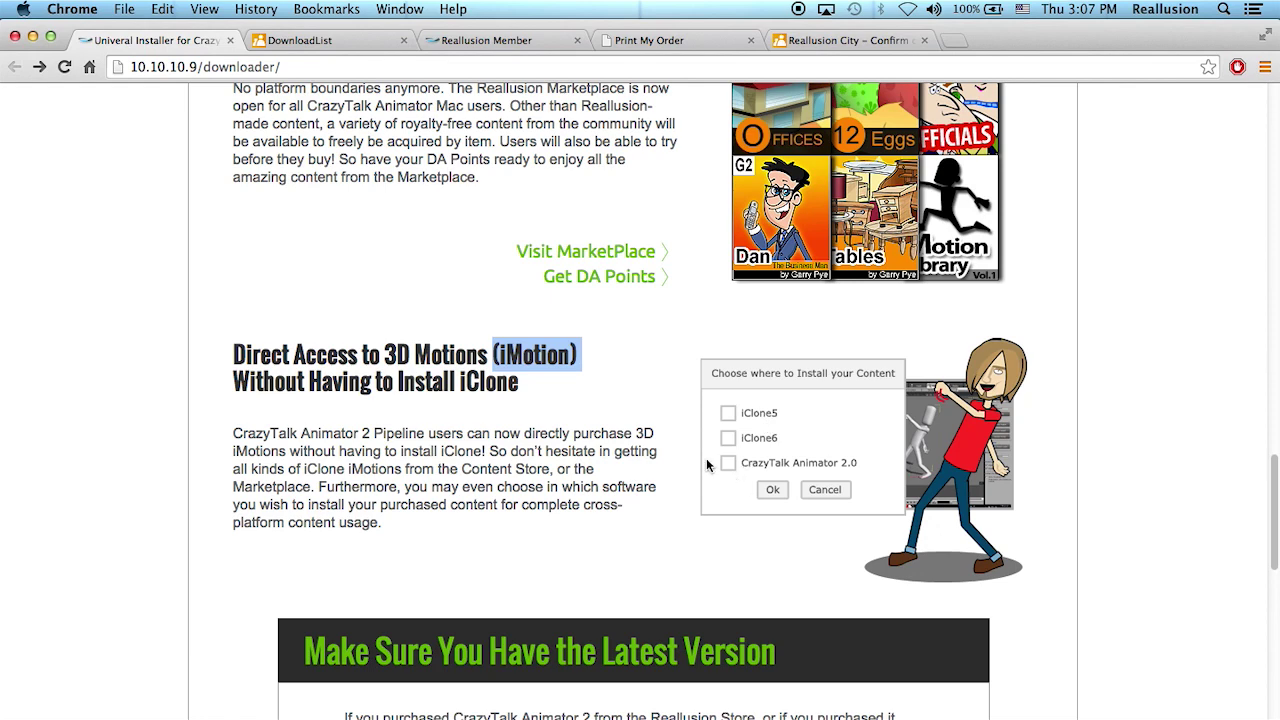
scroll(706, 463, down, 3)
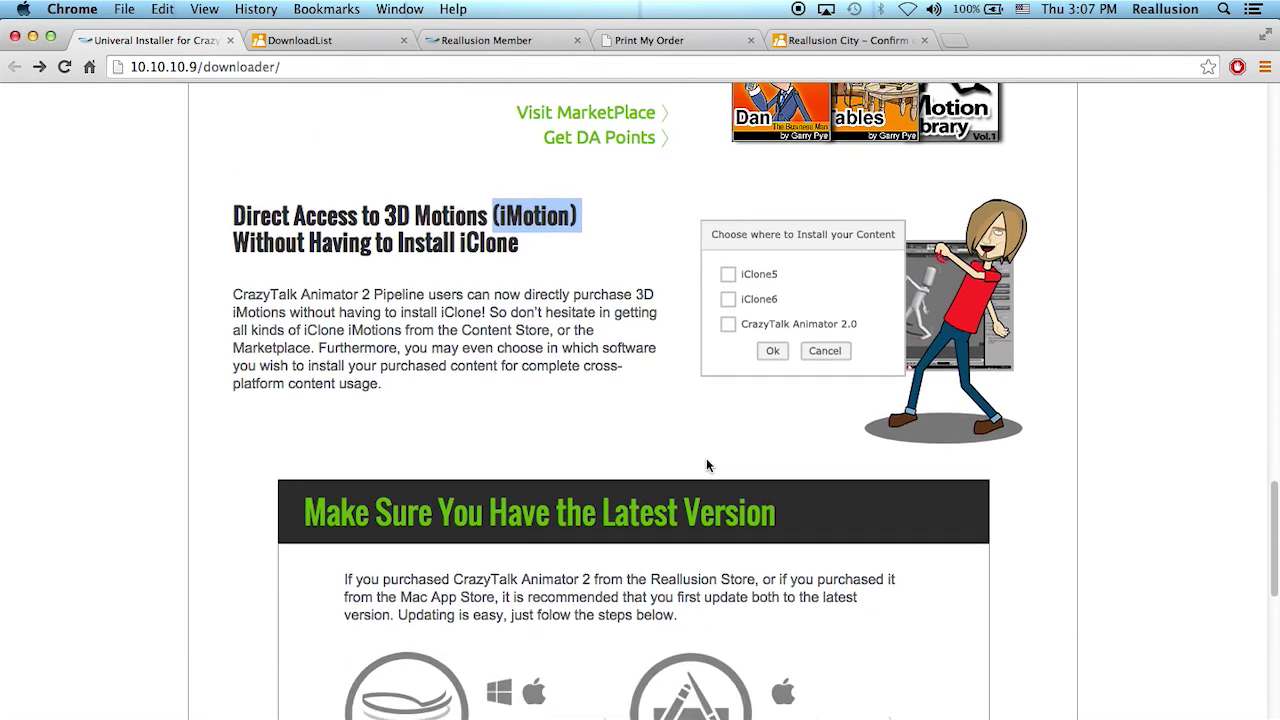
scroll(706, 465, down, 10)
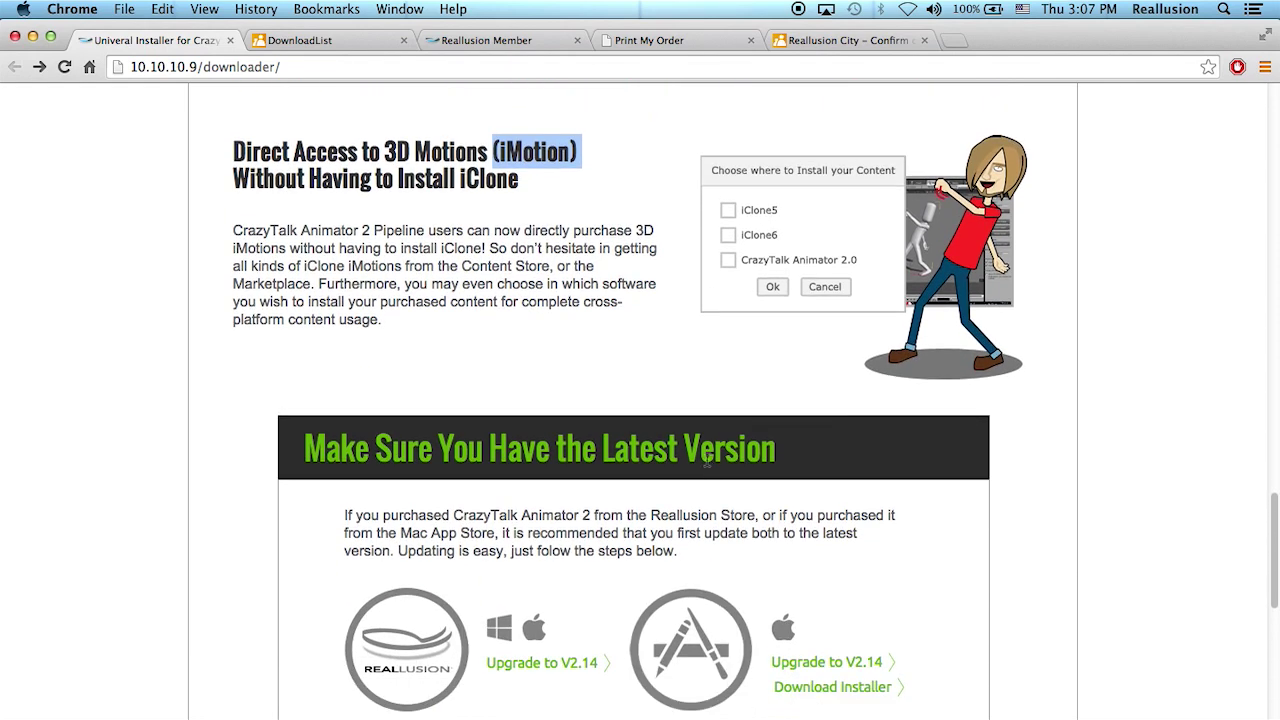
scroll(706, 465, down, 4)
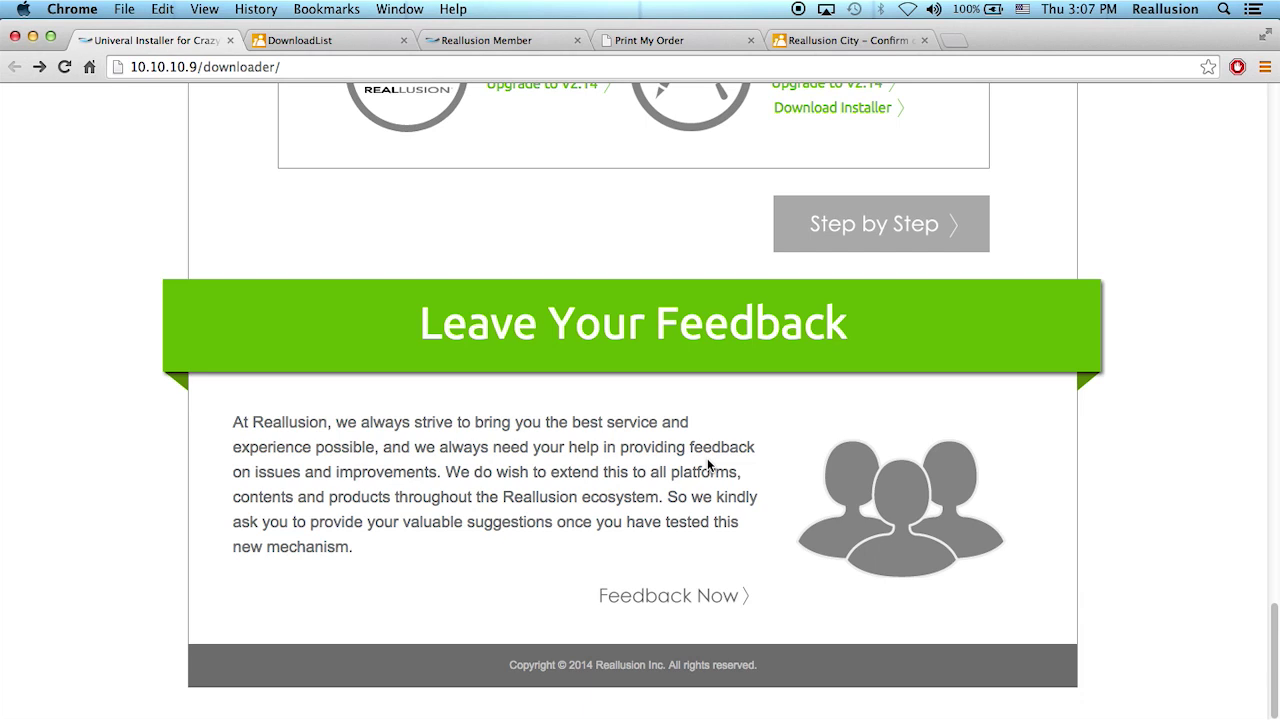
drag(1274, 623, 1276, 96)
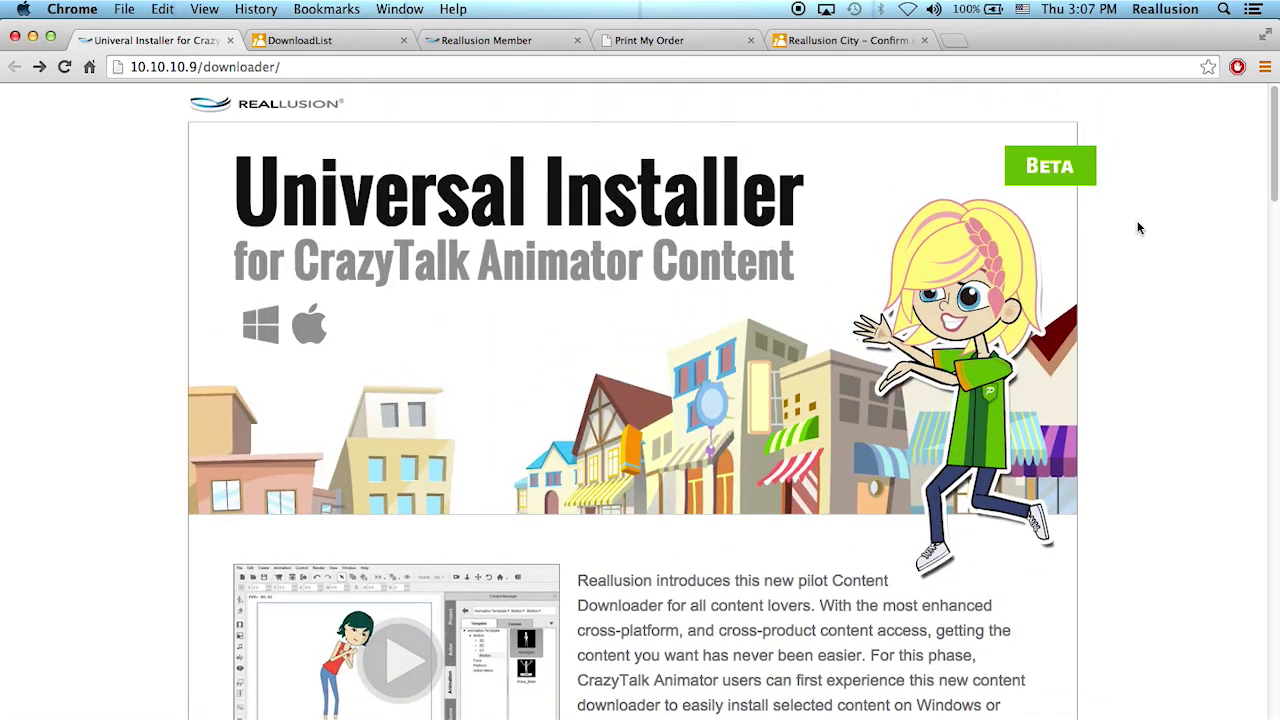